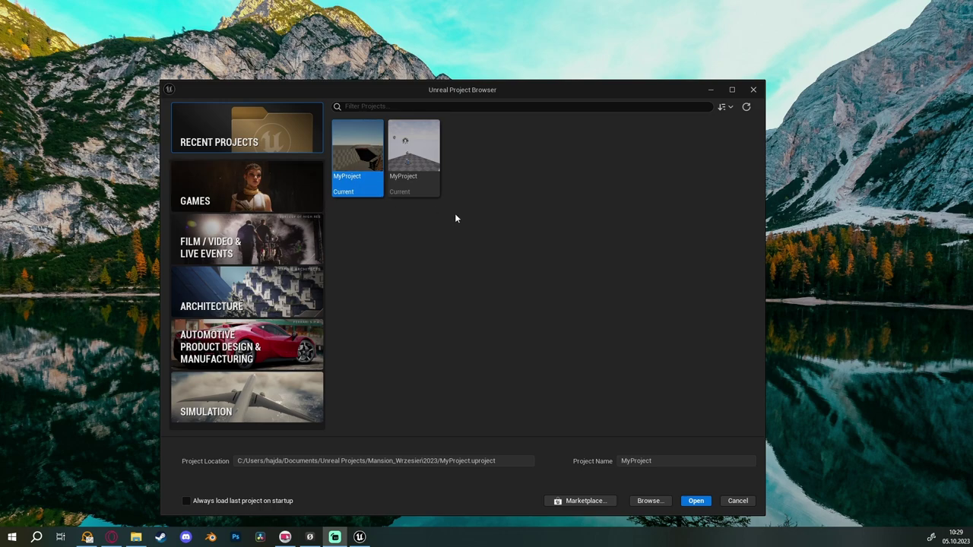
- Switch from the Games templates to the Film / Video & Live Events category, keeping Blank selected
left_click(260, 194)
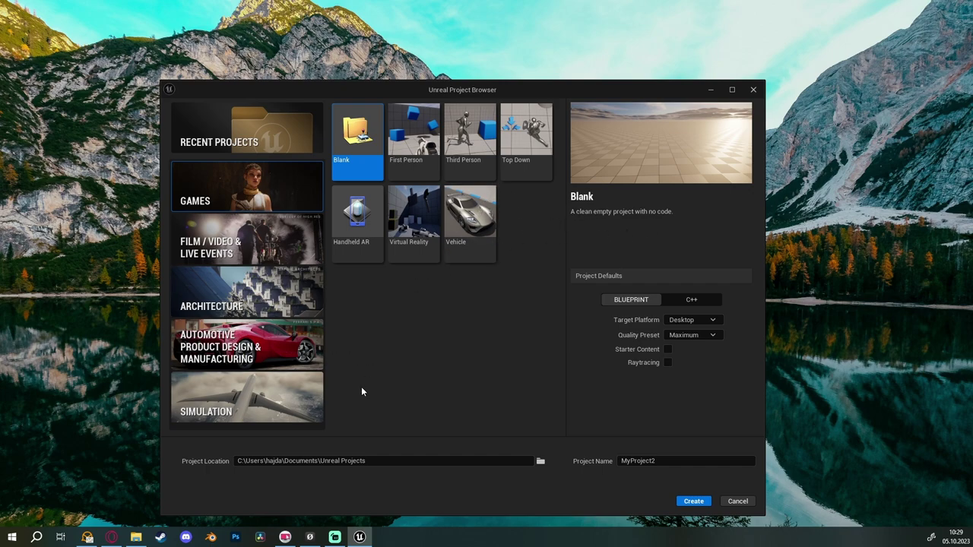
left_click(312, 225)
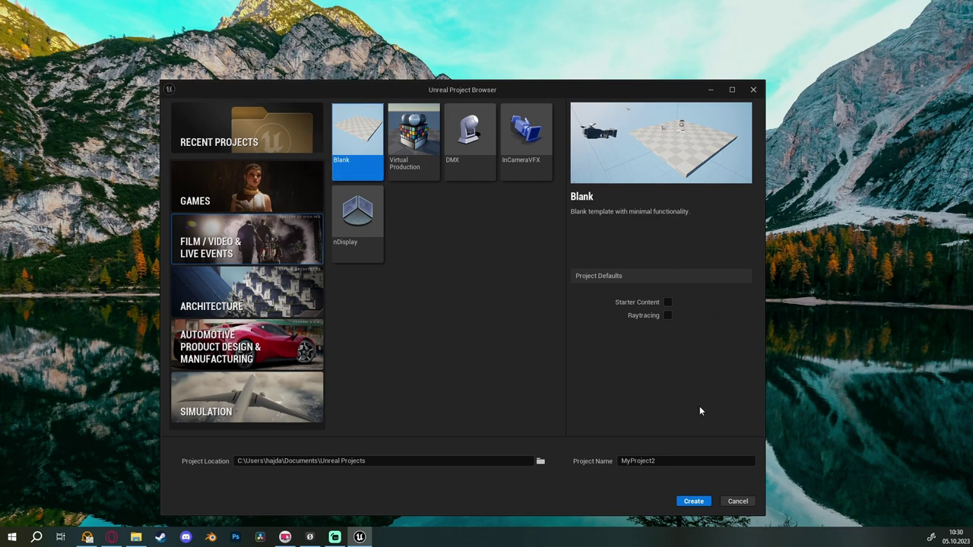
- Enable Raytracing, keep the MyProject2 name and default location, and create the project
left_click(667, 315)
left_click(655, 461)
left_click(243, 486)
left_click(540, 466)
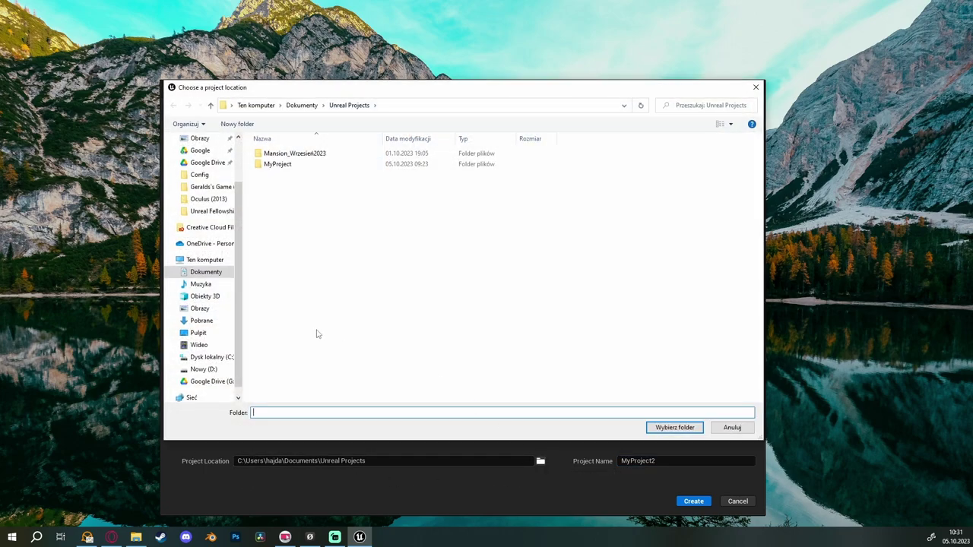
left_click(744, 430)
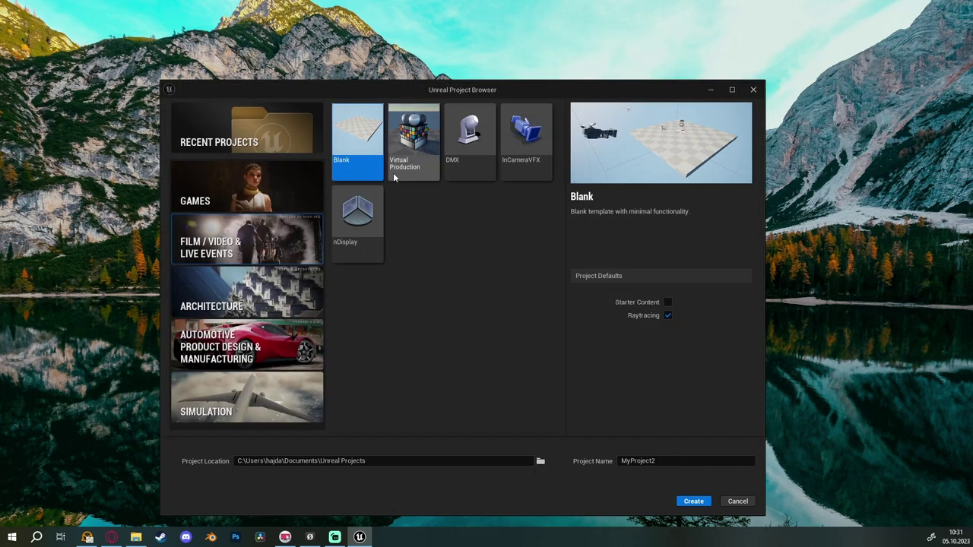
left_click(693, 503)
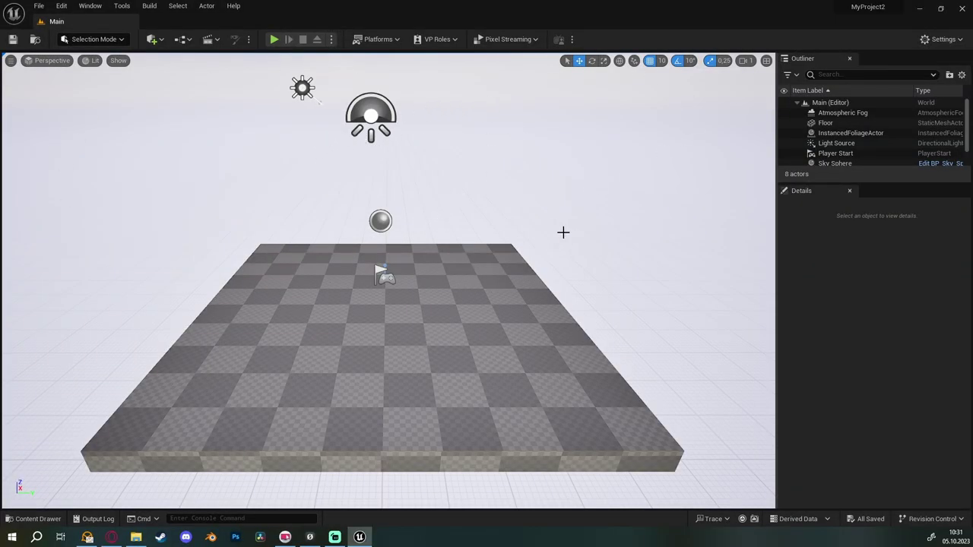
- Select the Floor and fly the camera down toward it
left_click(436, 413)
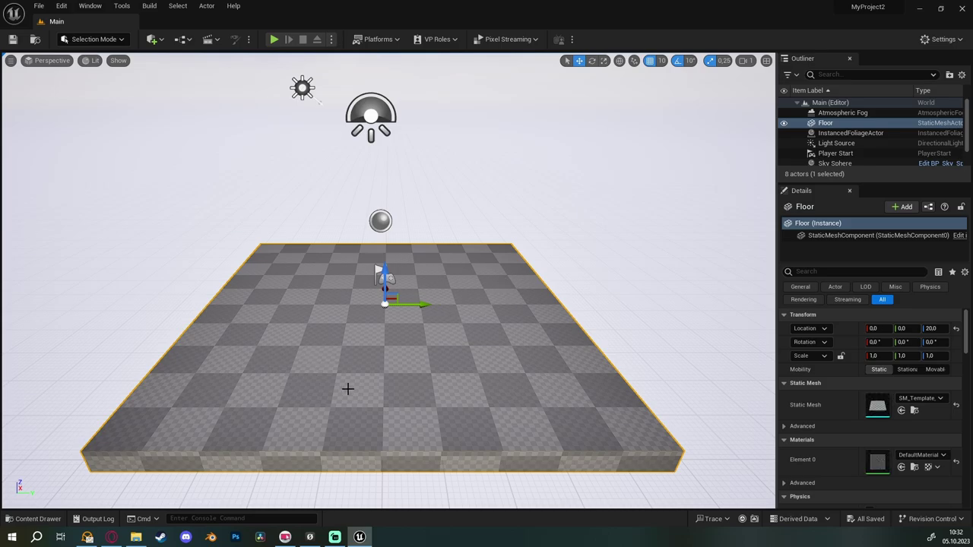
right_click_drag(347, 388, 347, 388)
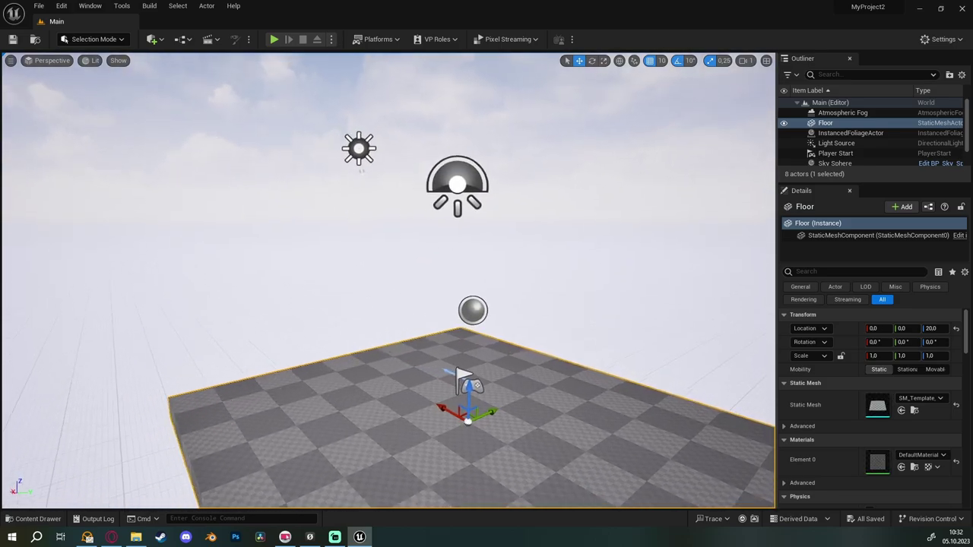
right_click_drag(409, 336, 408, 336)
- Select the SkyLight and orbit the camera around the sky, lights and floor
left_click(473, 175)
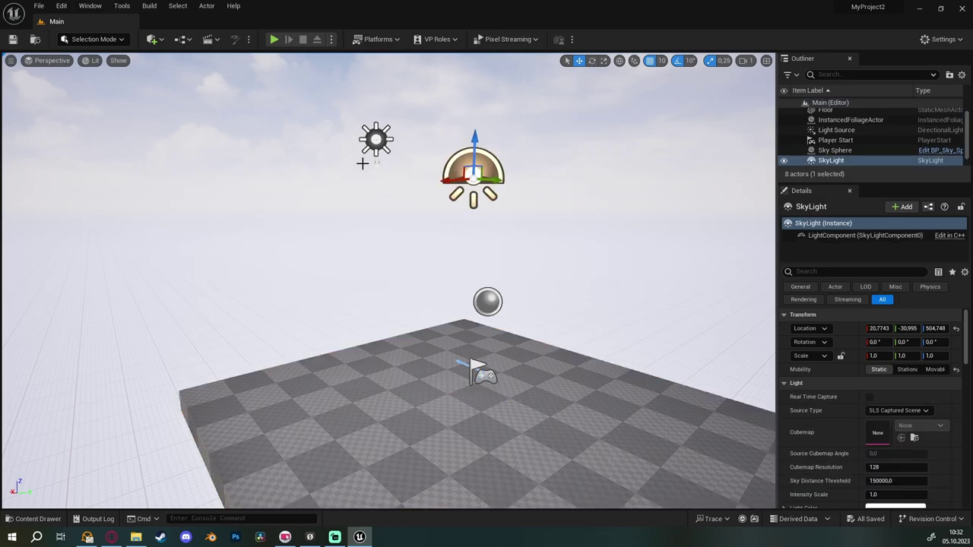
right_click_drag(205, 354, 246, 323)
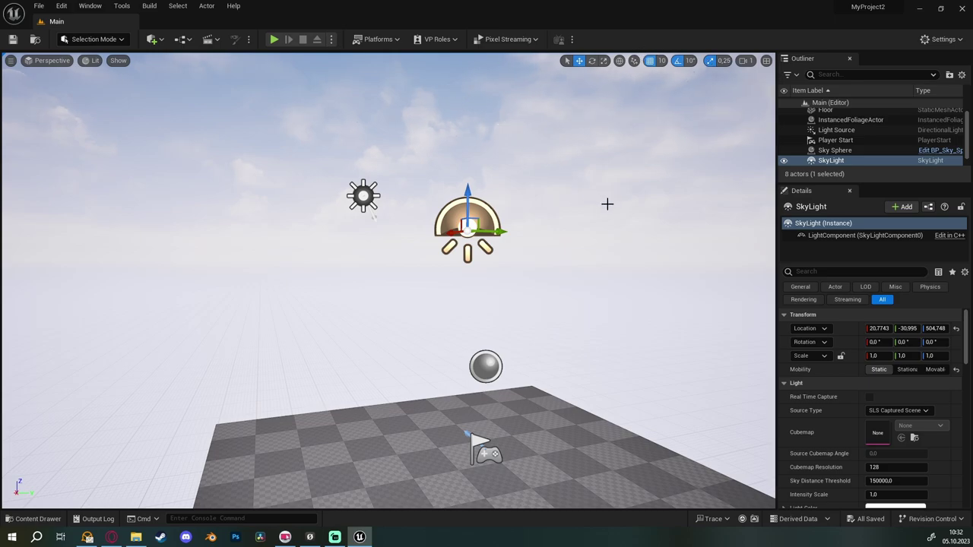
right_click_drag(608, 203, 593, 202)
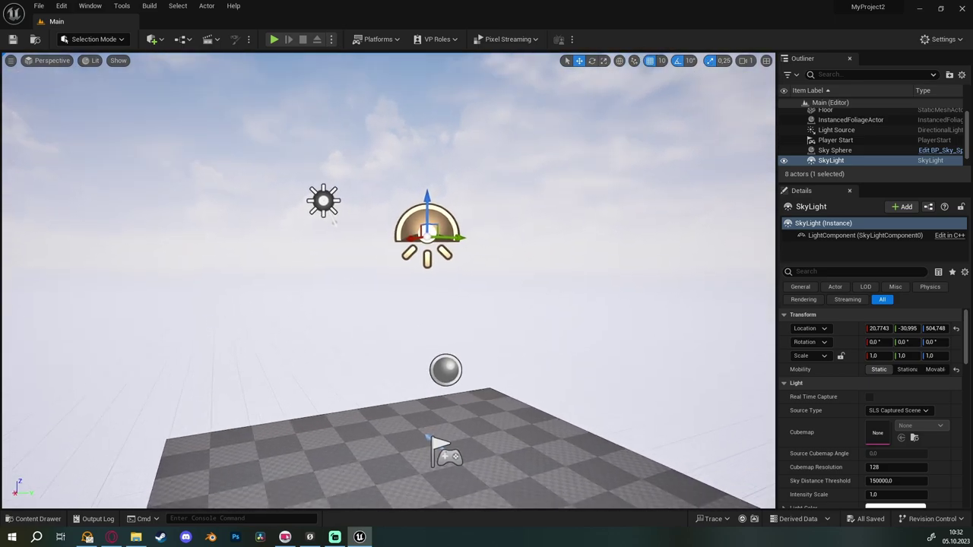
right_click_drag(439, 282, 438, 282)
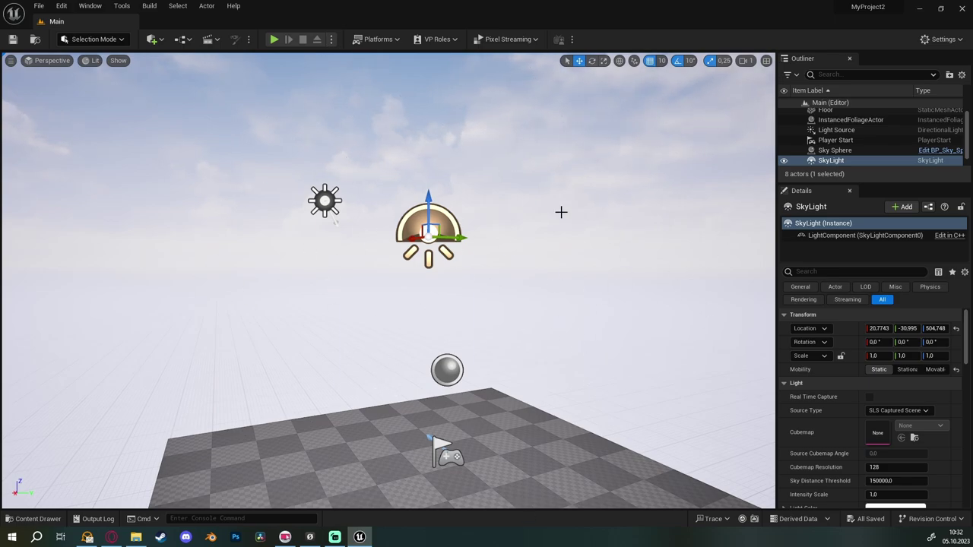
right_click_drag(363, 380, 363, 380)
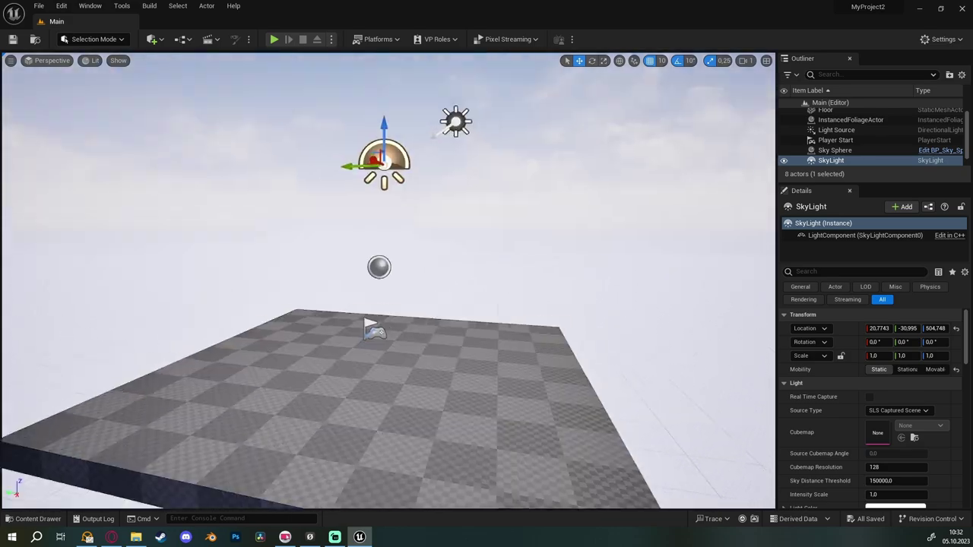
right_click_drag(507, 387, 508, 388)
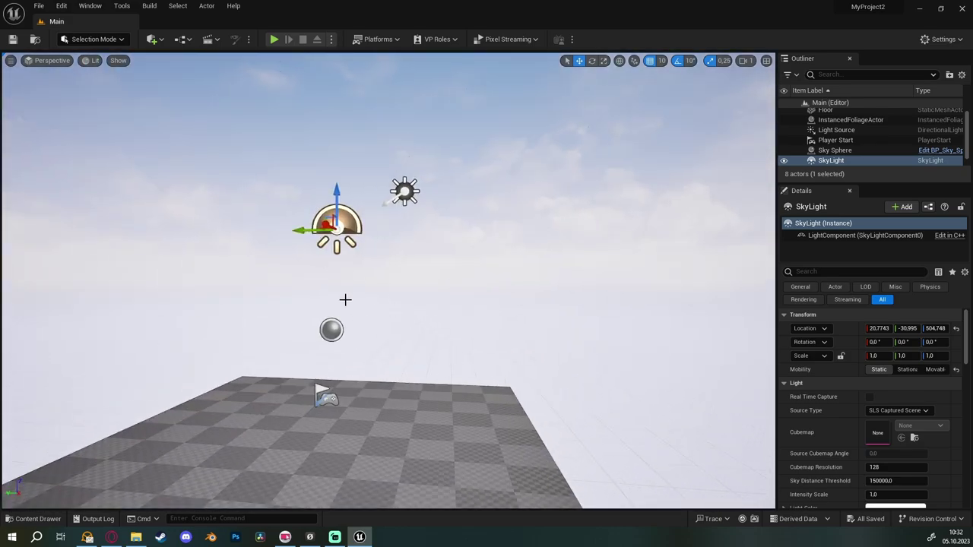
right_click_drag(394, 302, 395, 302)
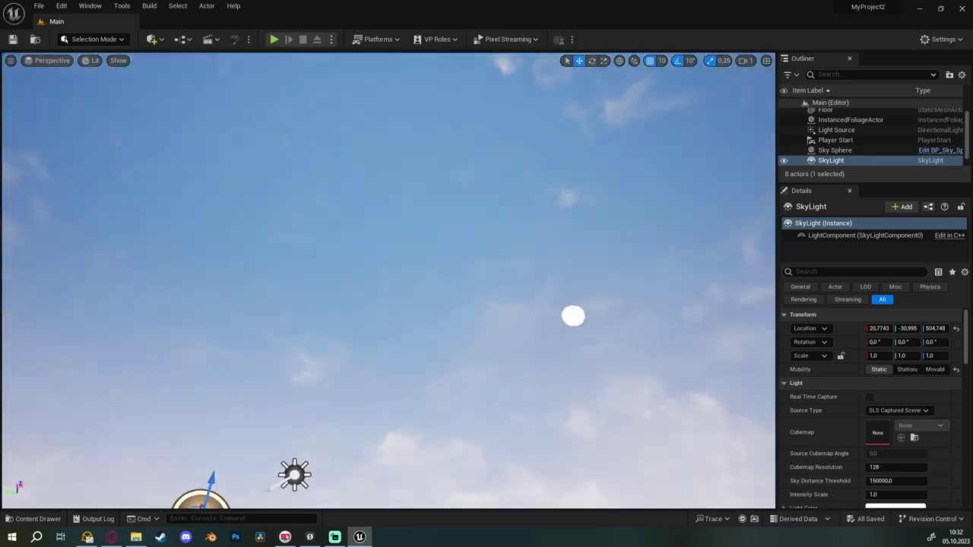
right_click_drag(395, 302, 420, 300)
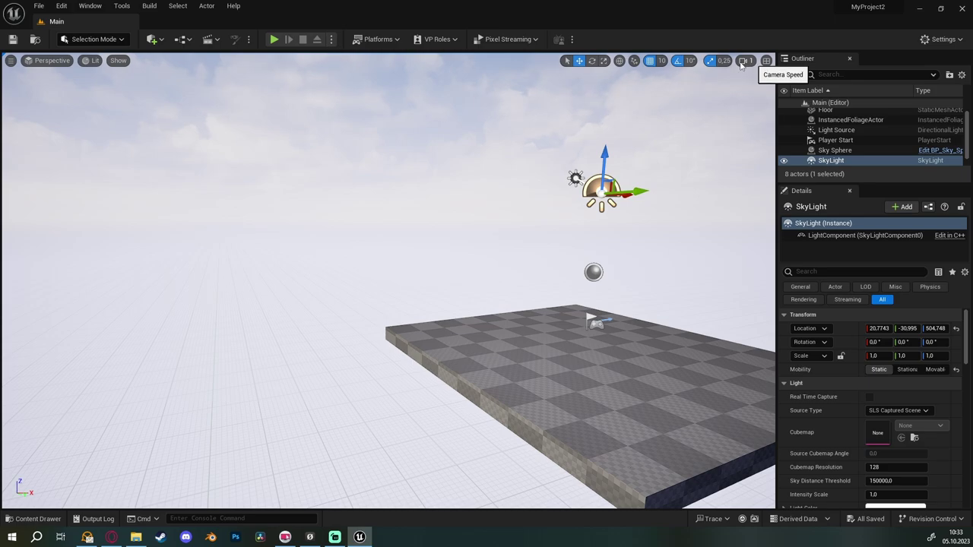
- Raise the viewport camera speed to 8 and fly back to centre the floor
left_click(745, 61)
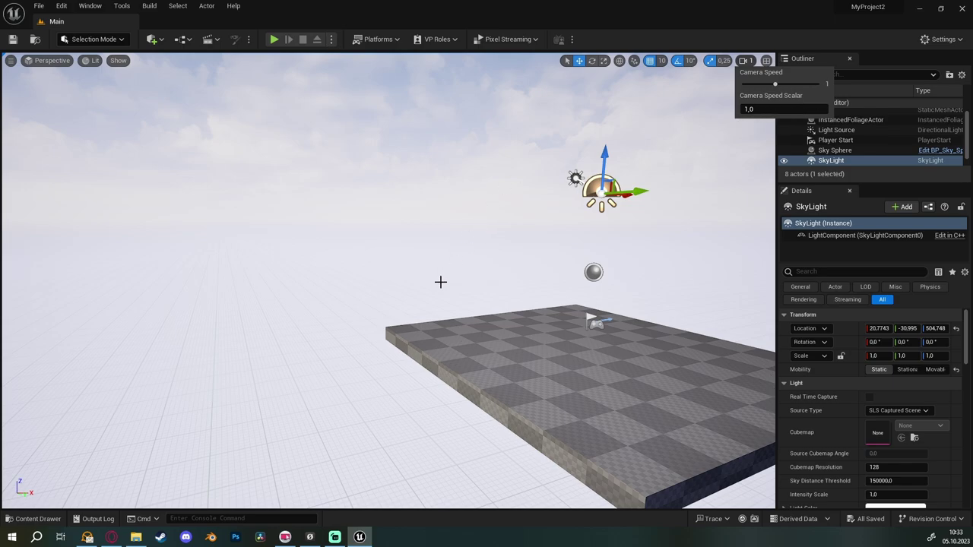
scroll(440, 314, "down", 5)
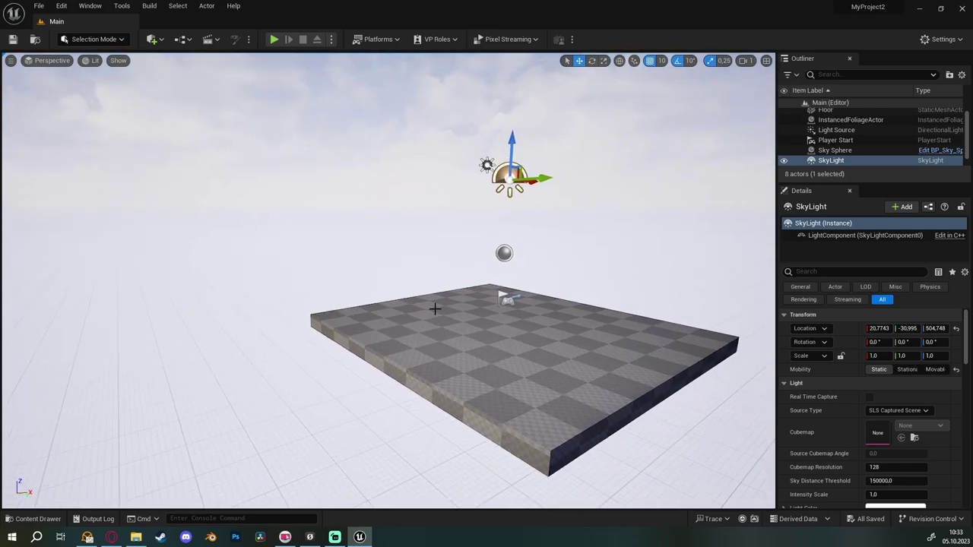
scroll(434, 306, "up", 4)
right_click_drag(434, 307, 342, 251)
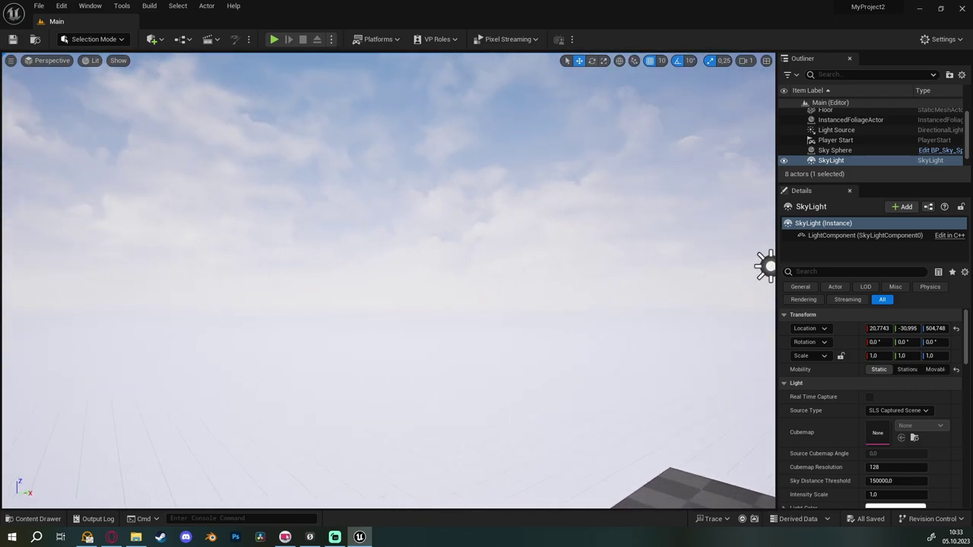
right_click_drag(415, 312, 416, 312)
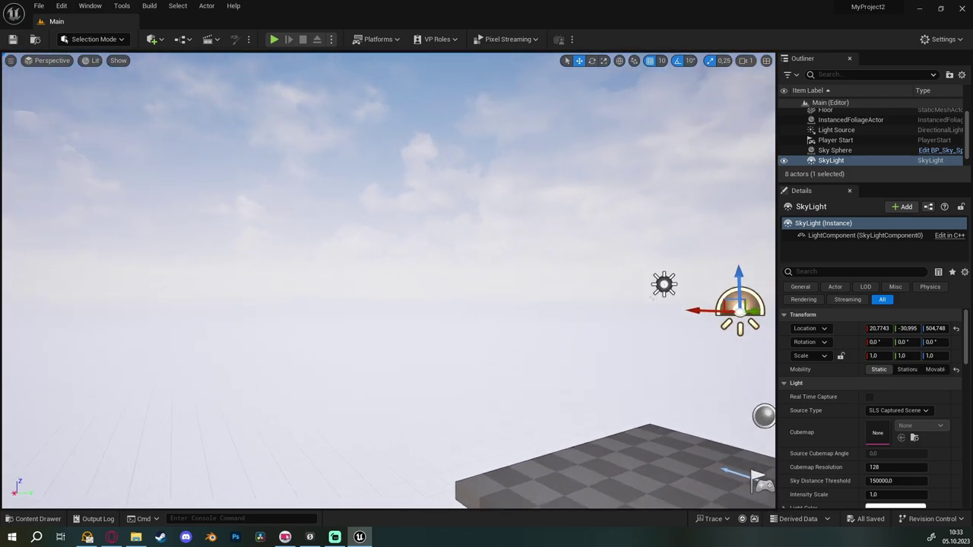
left_click(745, 60)
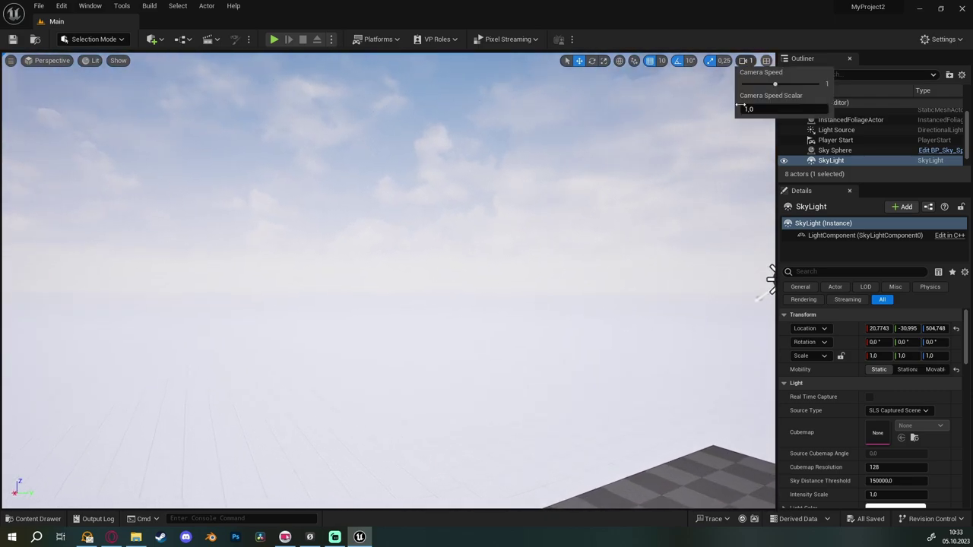
left_click_drag(778, 84, 795, 84)
mouse_move(527, 279)
right_mouse_down()
mouse_move(577, 319)
mouse_move(532, 304)
right_mouse_up()
right_click_drag(567, 128, 567, 127)
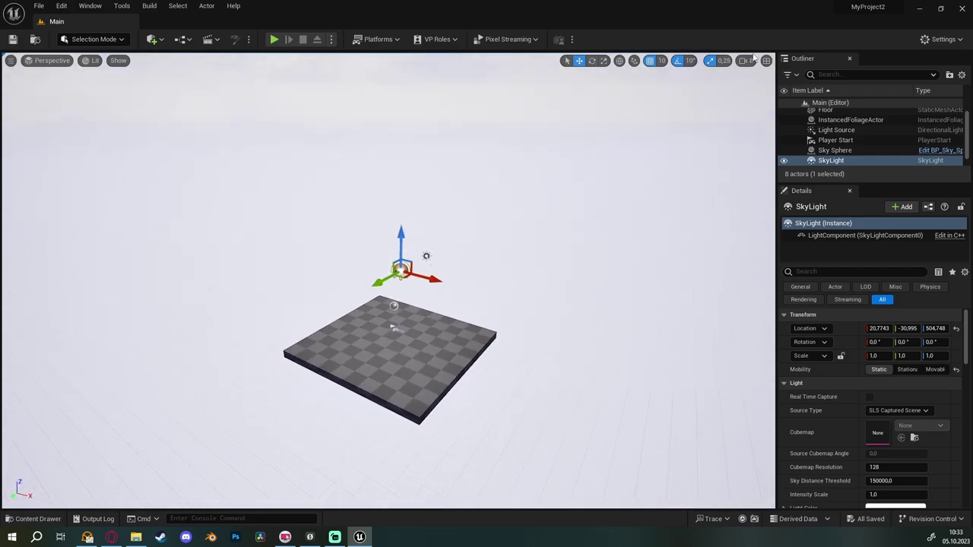
- Lower the camera speed to 0.33 and fly down to a low view of the floor
left_click(752, 60)
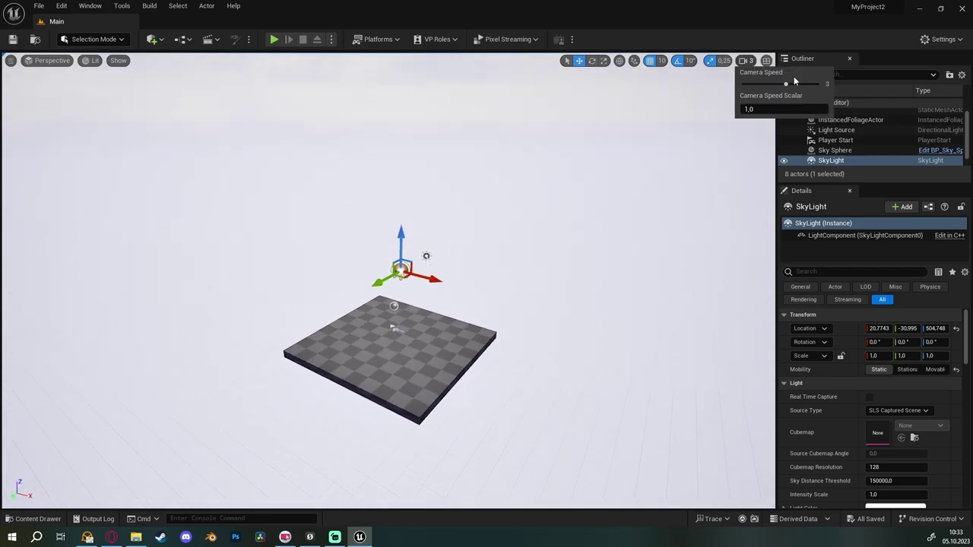
left_click_drag(780, 85, 764, 84)
right_click_drag(532, 304, 532, 304)
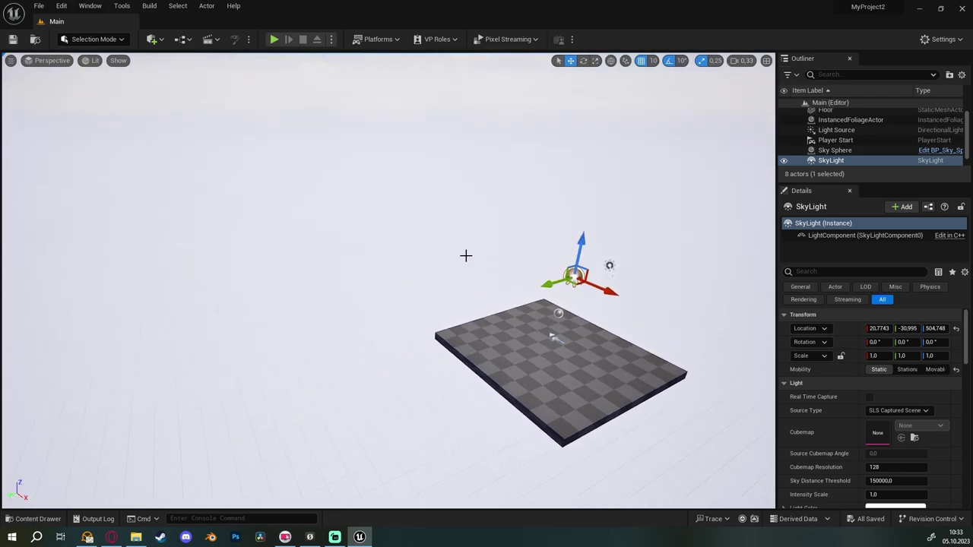
right_click_drag(466, 255, 465, 255)
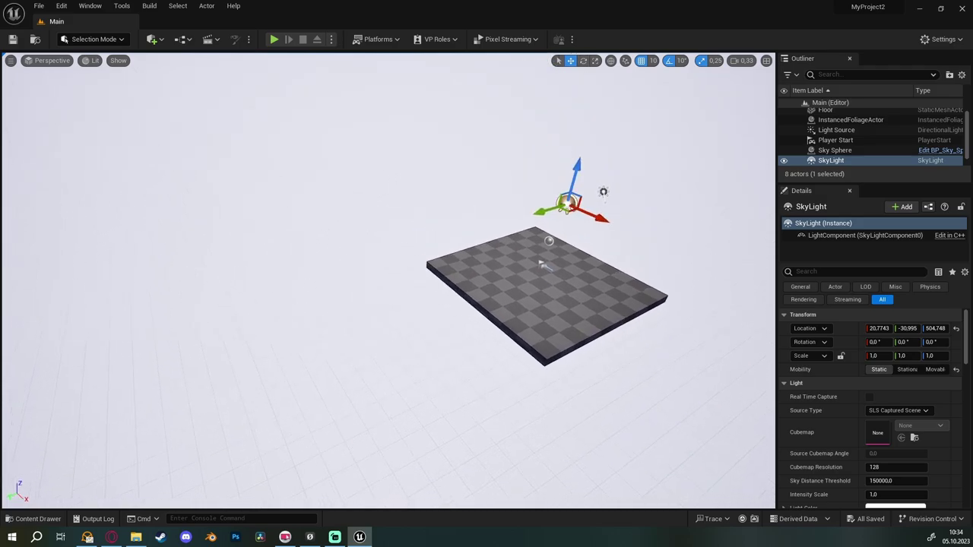
right_click_drag(466, 255, 466, 256)
scroll(466, 256, "up", 3)
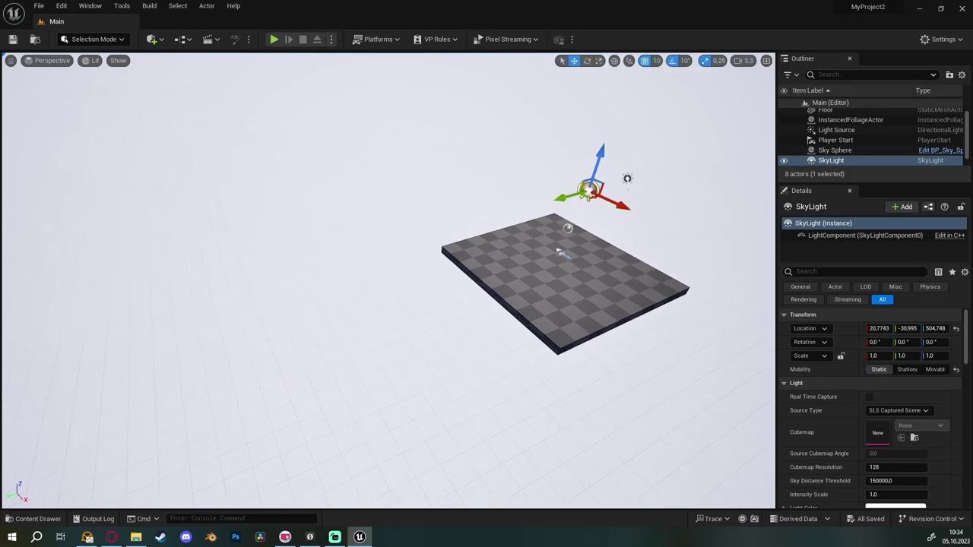
right_click_drag(559, 253, 558, 253)
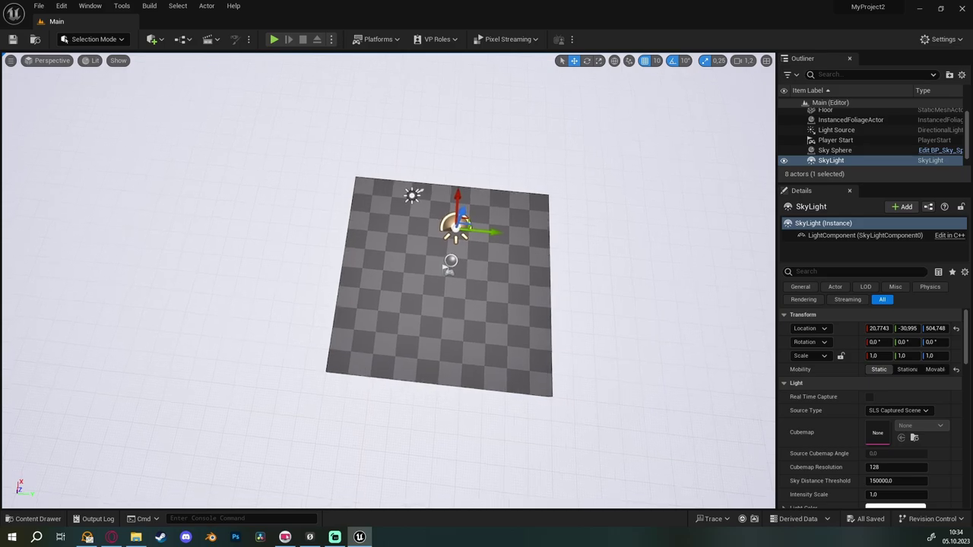
- Frame the selected SkyLight with F, then swing the view so the floor sits lower right
right_click_drag(558, 253, 558, 253)
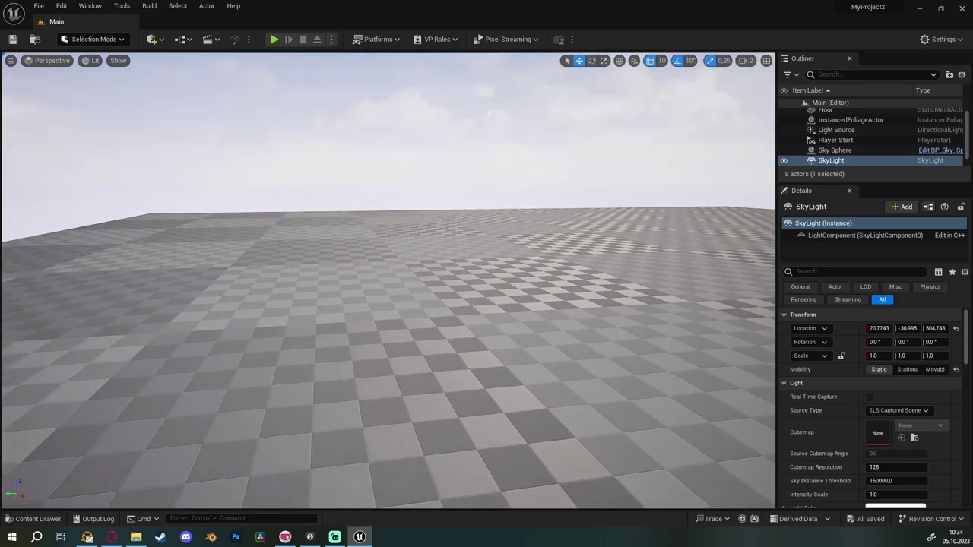
right_click_drag(324, 373, 324, 373)
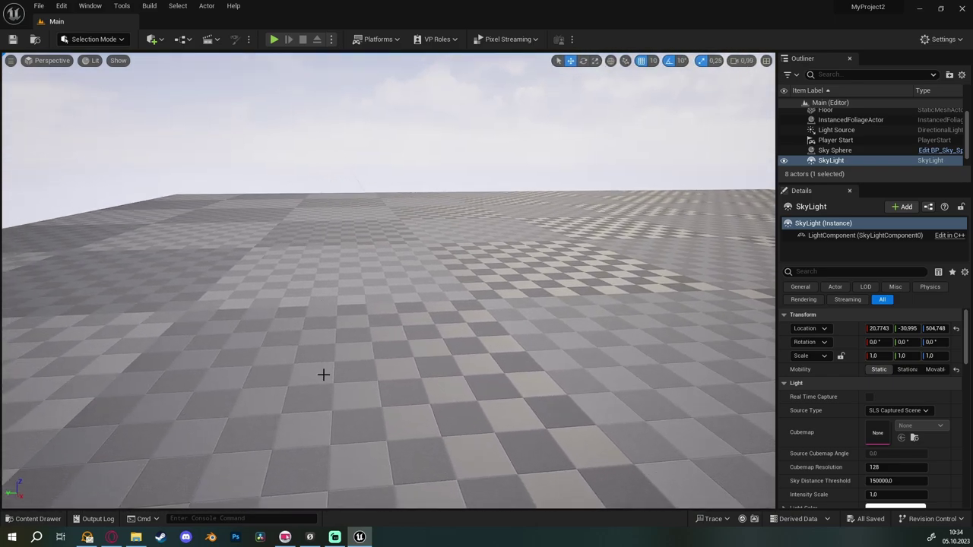
key("f")
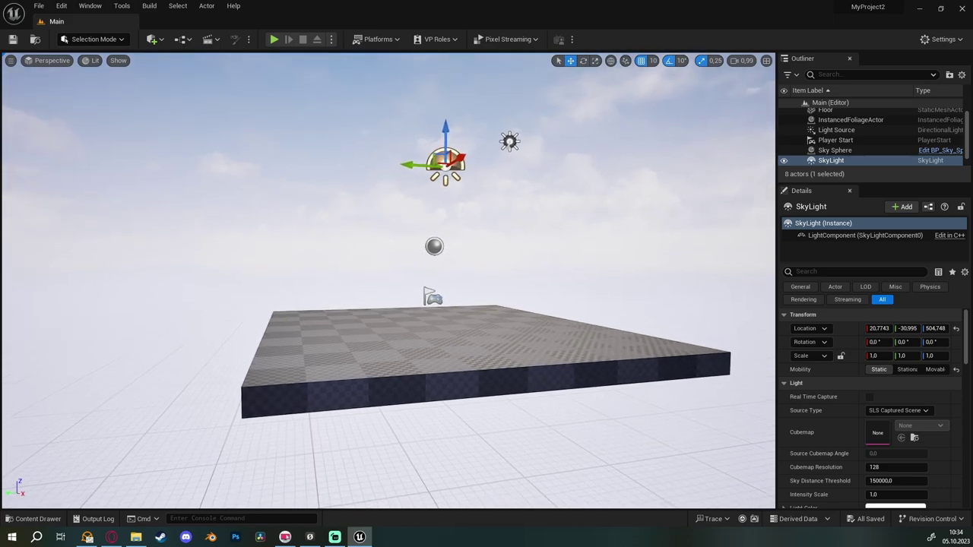
right_click_drag(339, 218, 339, 218)
right_click_drag(392, 344, 385, 332)
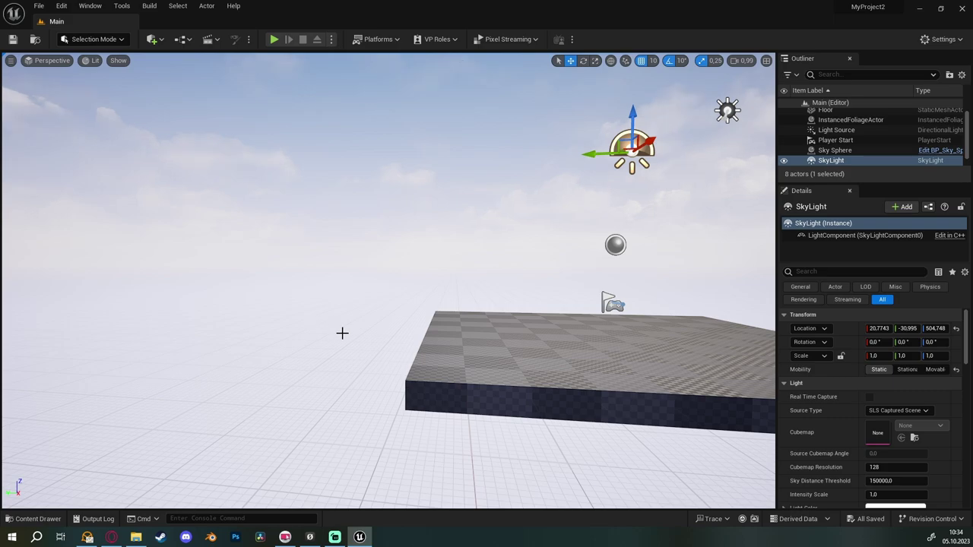
right_click_drag(353, 375, 416, 419)
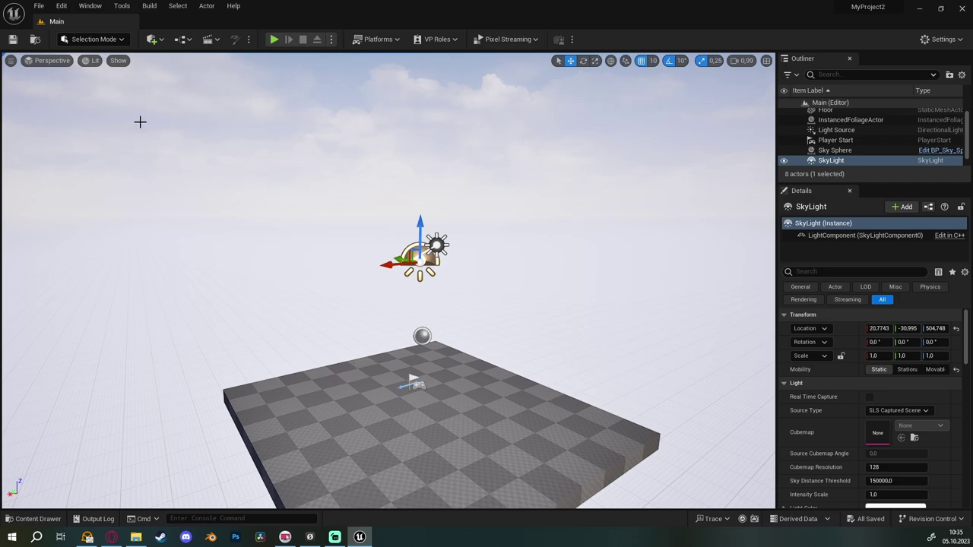
- Enable Show FPS in the viewport options and browse the Stat submenus
left_click(10, 62)
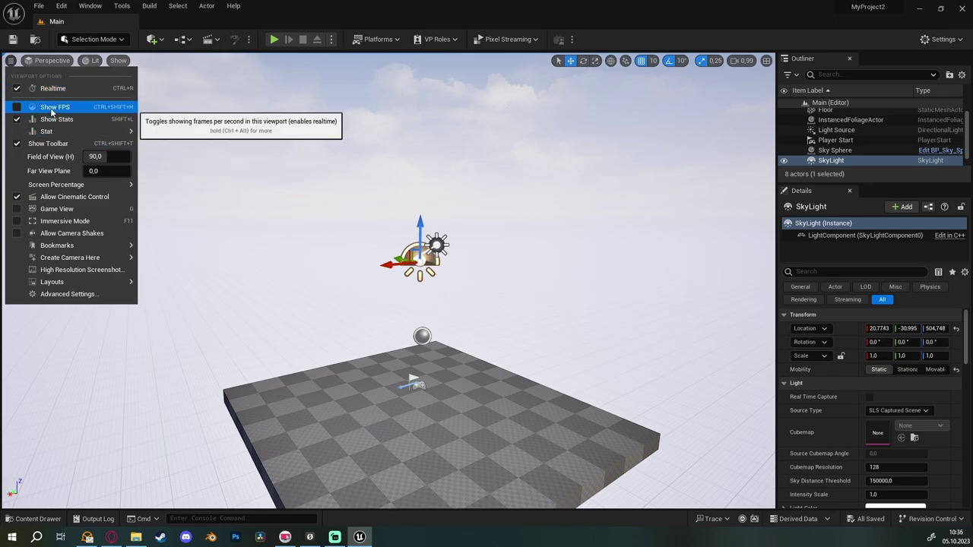
left_click(52, 109)
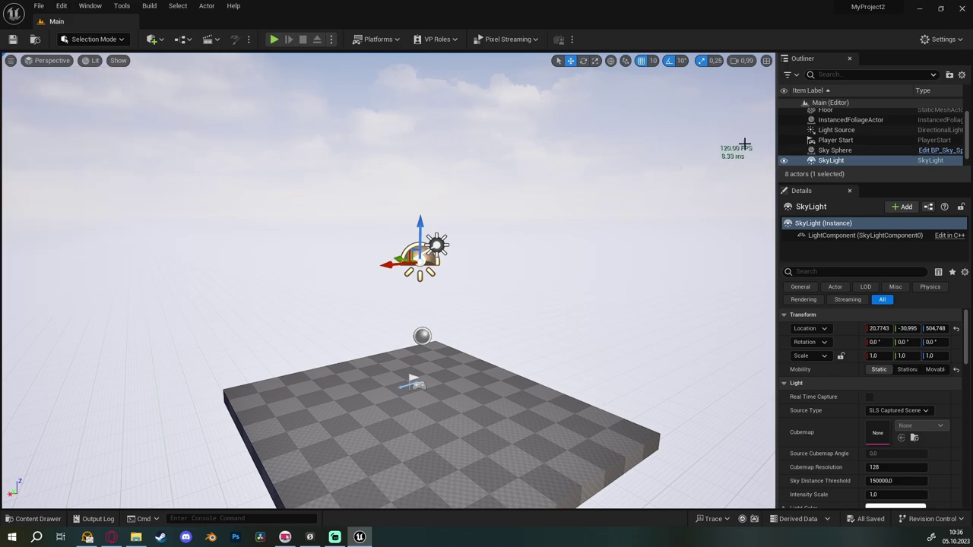
left_click(11, 60)
mouse_move(84, 144)
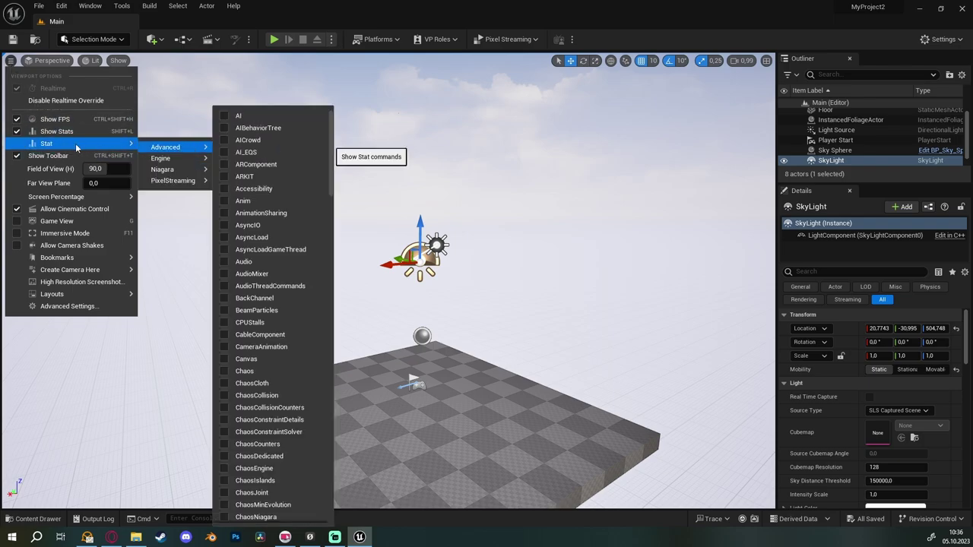
scroll(270, 304, "down", 10)
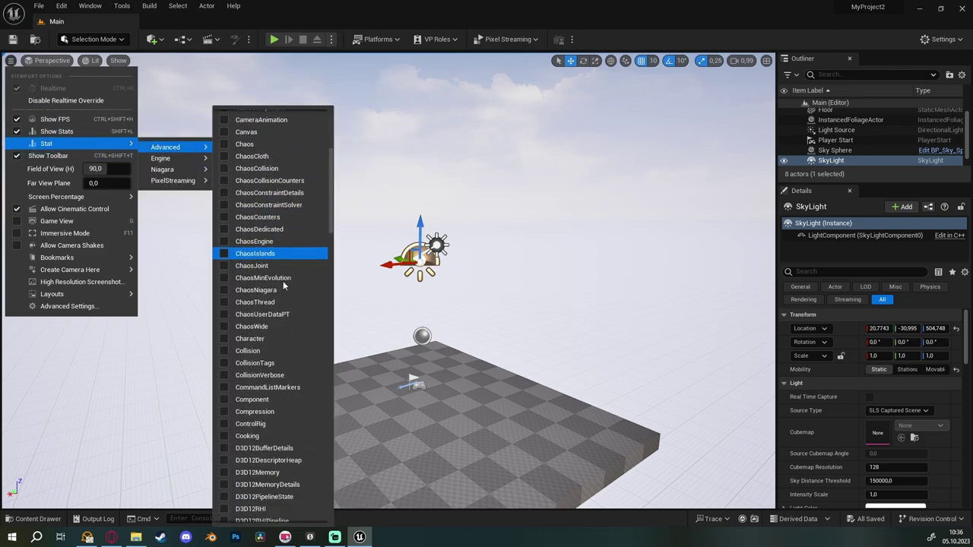
scroll(270, 342, "down", 5)
scroll(271, 357, "down", 3)
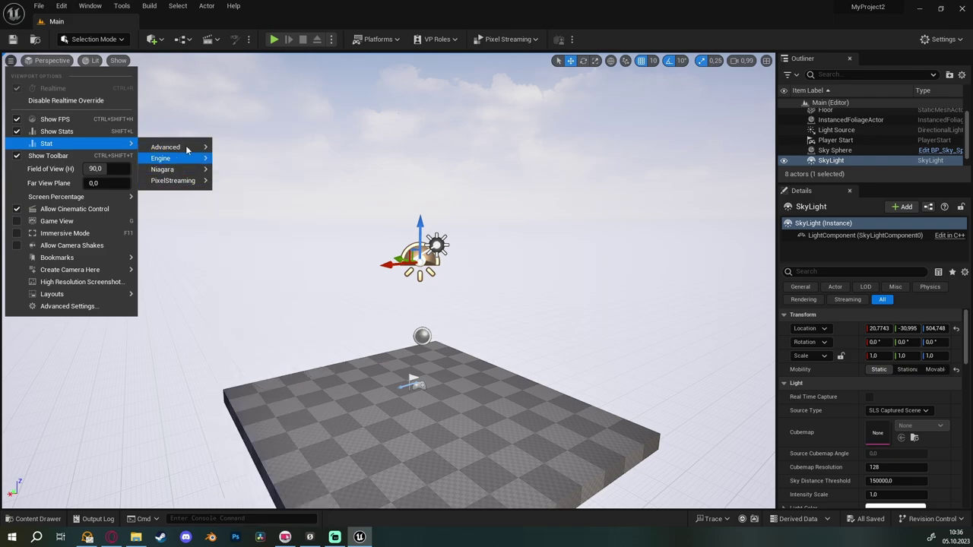
mouse_move(173, 159)
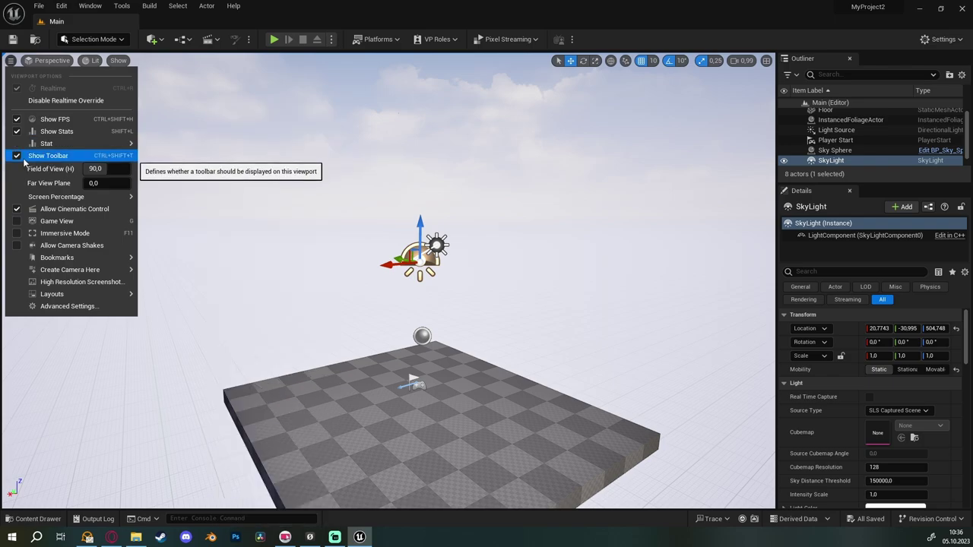
mouse_move(46, 60)
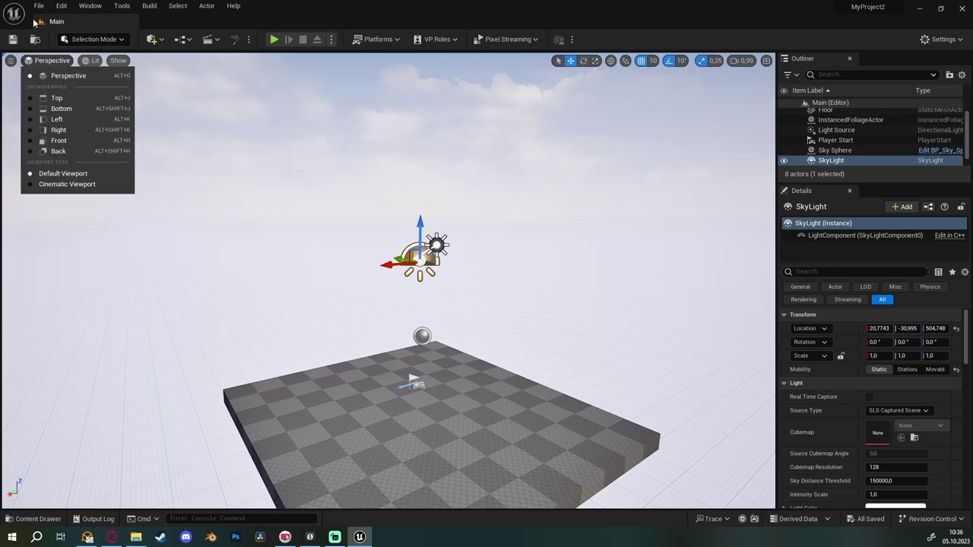
- Hide the viewport toolbar, then bring it back
key("ctrl+shift+h")
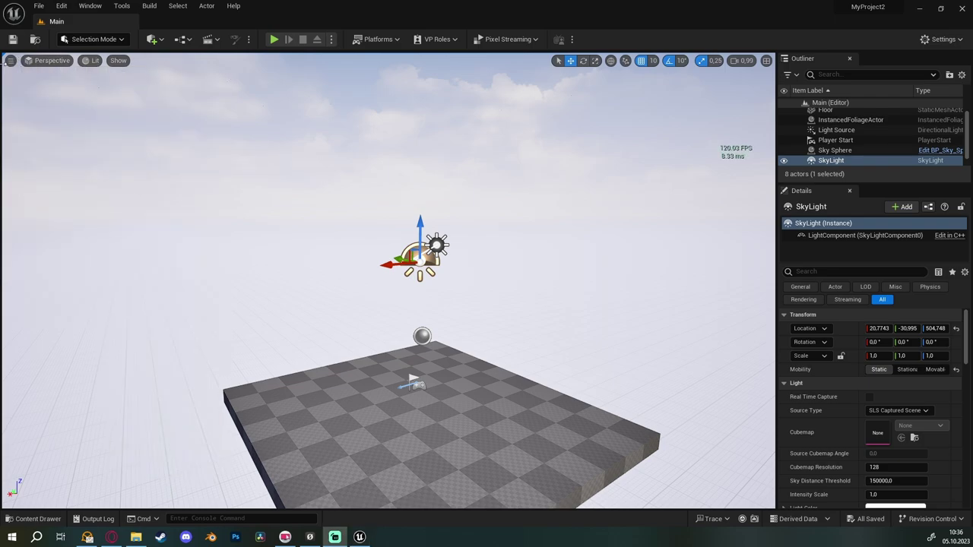
left_click(10, 65)
left_click(57, 154)
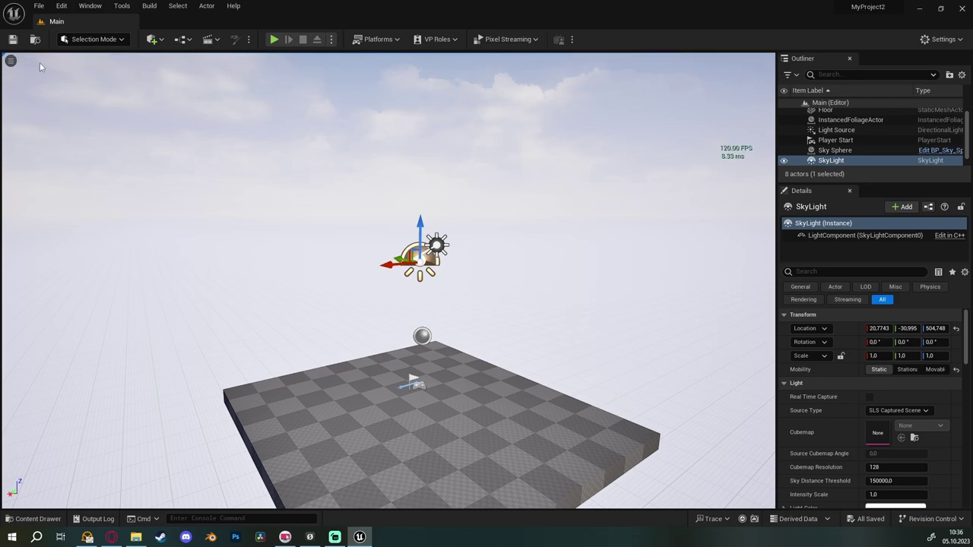
left_click(10, 60)
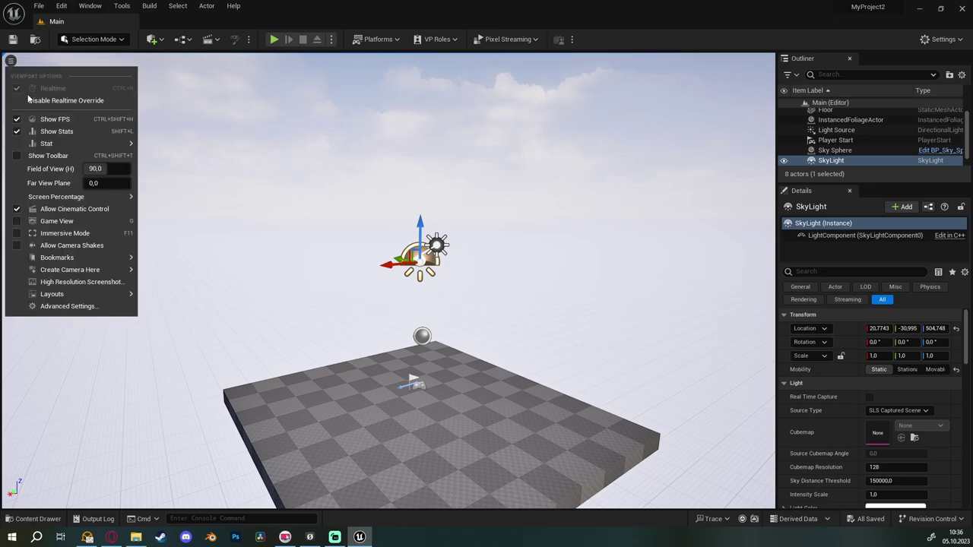
left_click(56, 154)
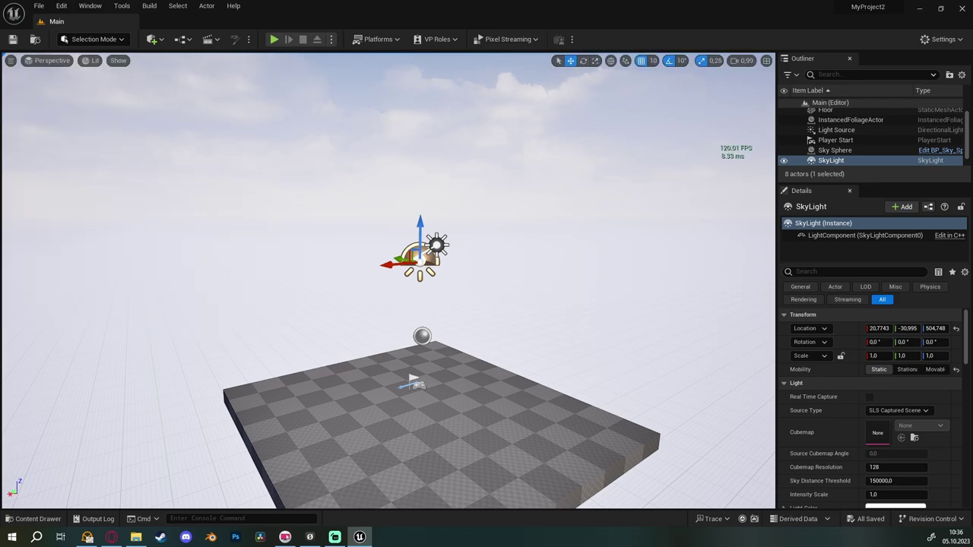
left_click(11, 60)
- Narrow the viewport Field of View to zoom in
left_click(50, 66)
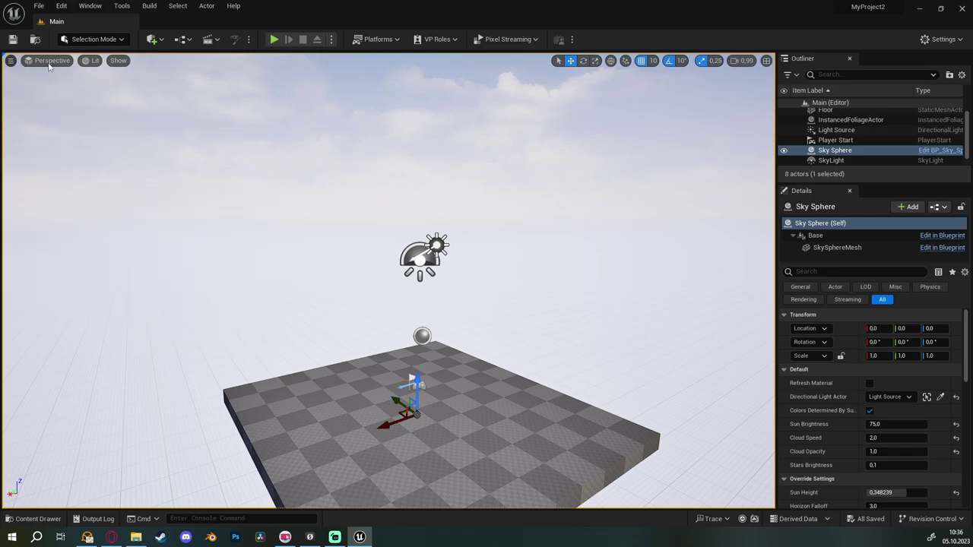
left_click(49, 64)
left_click(10, 61)
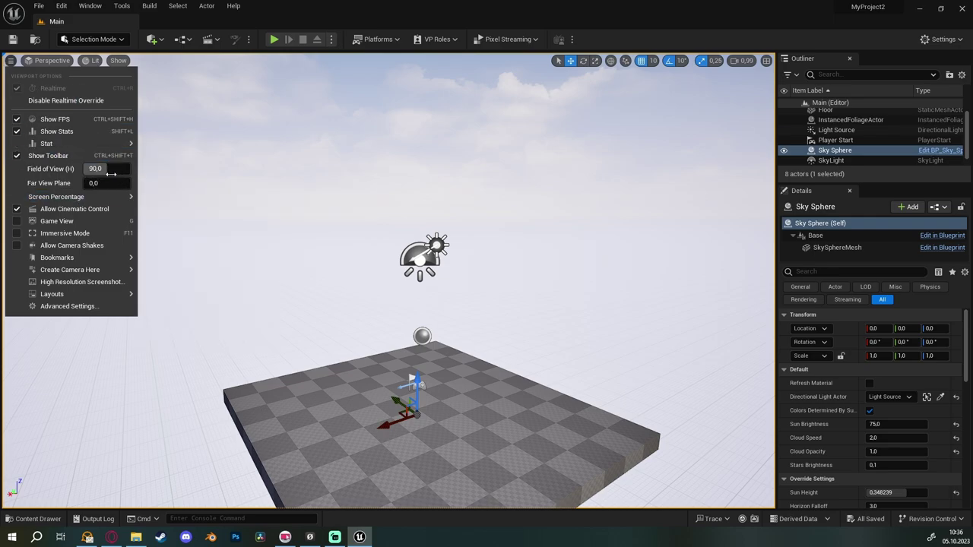
mouse_move(105, 172)
left_mouse_down()
mouse_move(95, 173)
mouse_move(102, 170)
left_mouse_up()
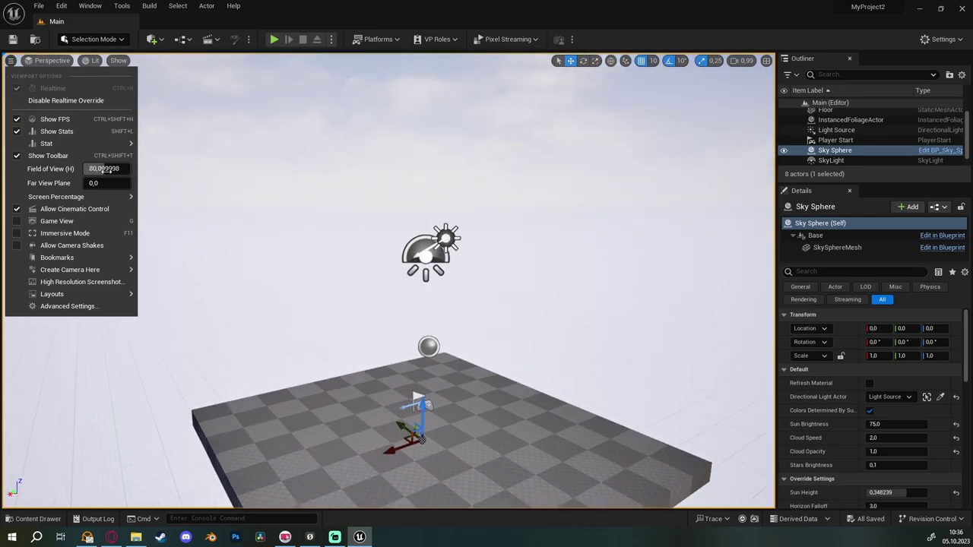
type("90")
key("Escape")
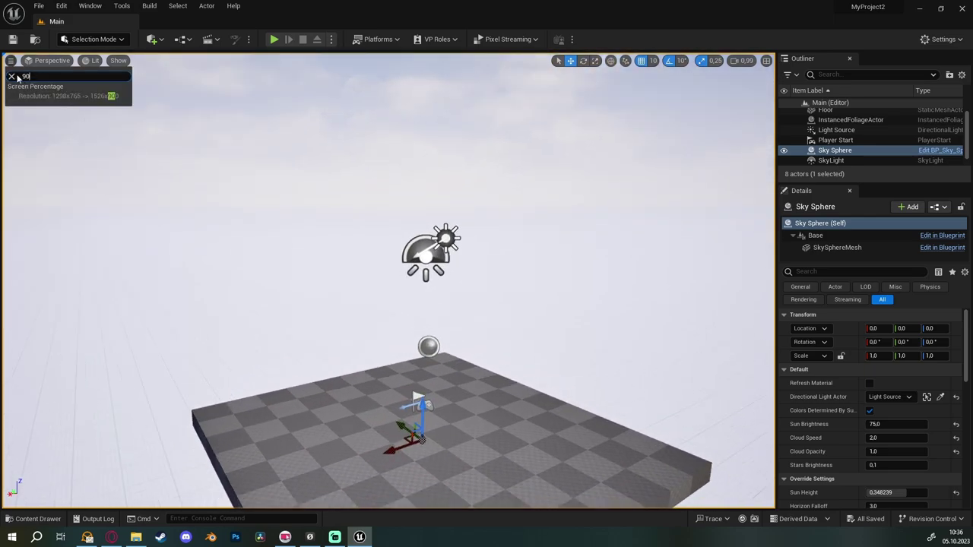
- Restore the Field of View to 90 and turn the camera around the level
left_click(10, 61)
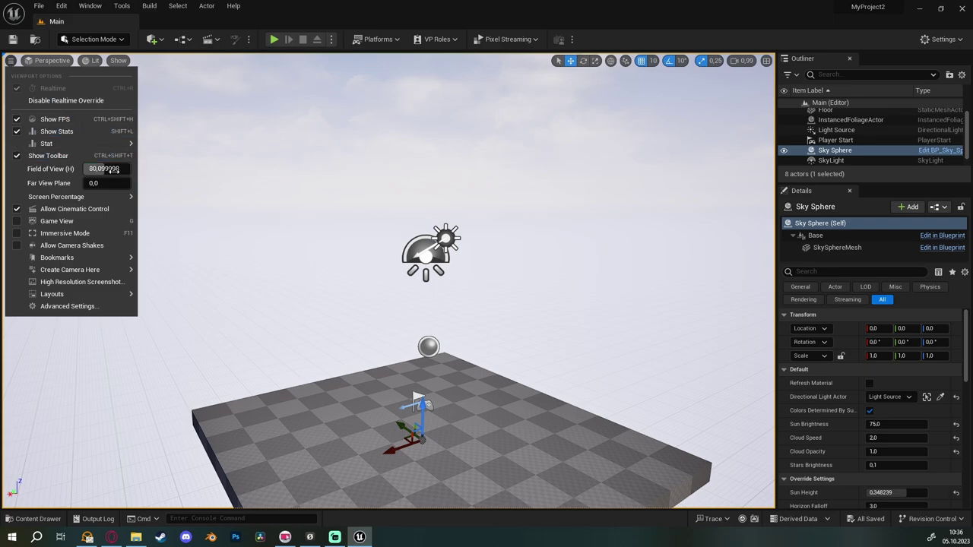
left_click(107, 169)
type("90")
key("Return")
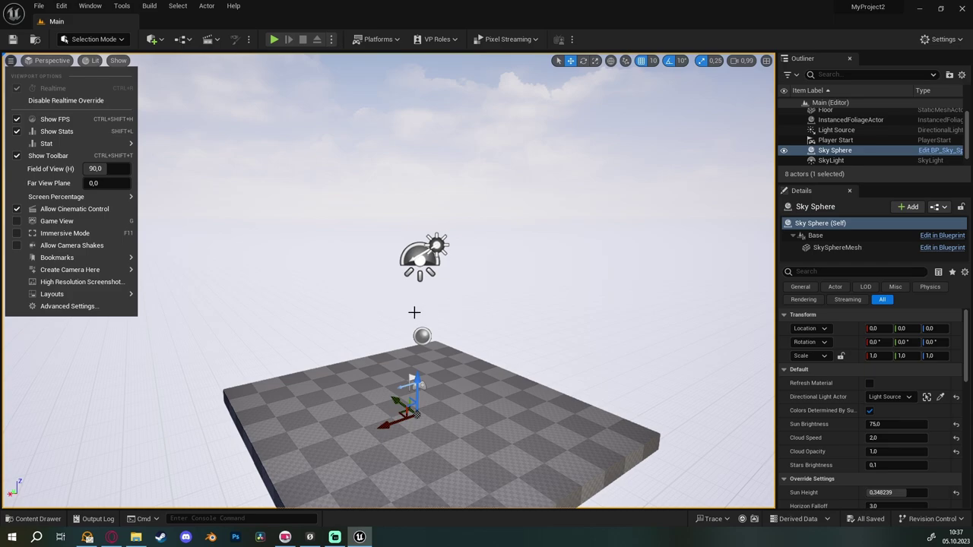
mouse_move(464, 310)
right_mouse_down()
mouse_move(498, 304)
mouse_move(482, 308)
right_mouse_up()
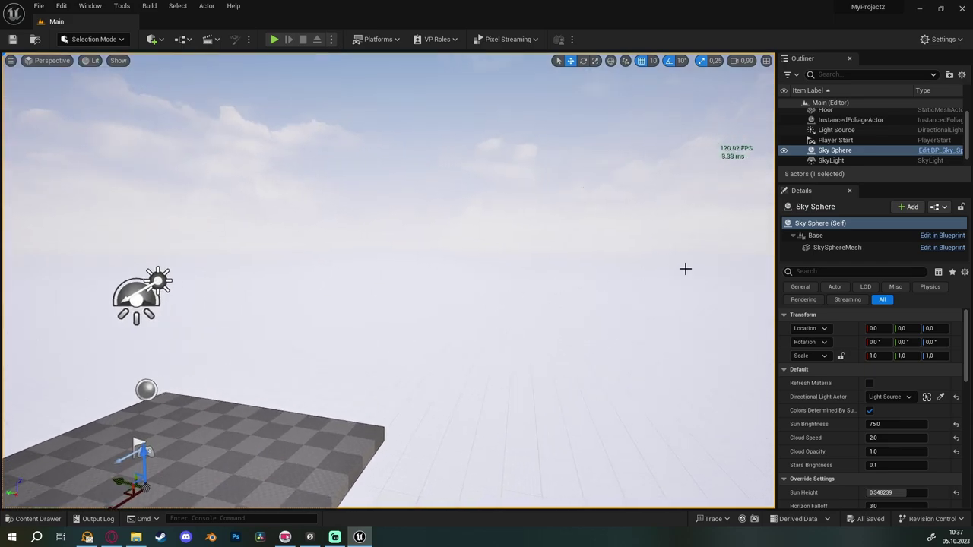
mouse_move(462, 269)
right_mouse_down()
mouse_move(563, 263)
mouse_move(472, 284)
right_mouse_up()
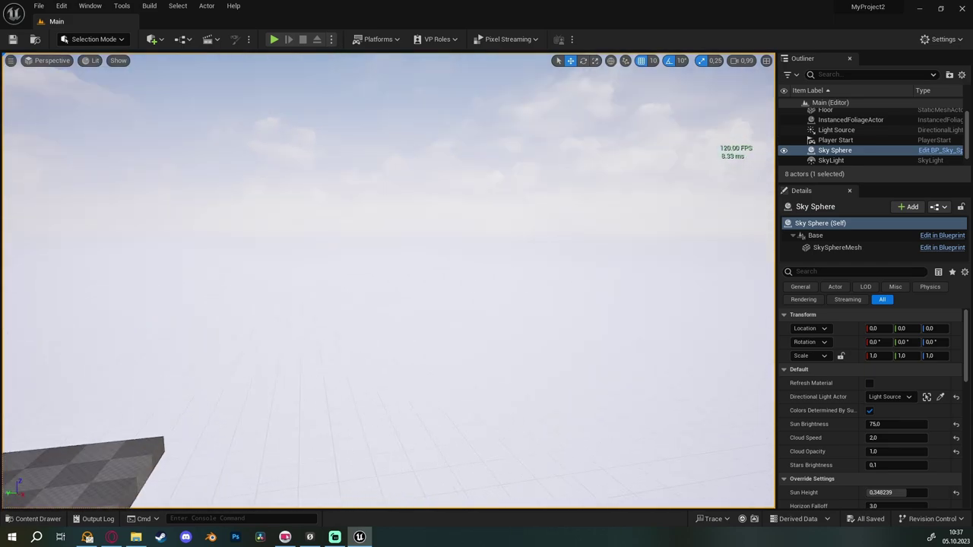
right_click_drag(643, 278, 671, 247)
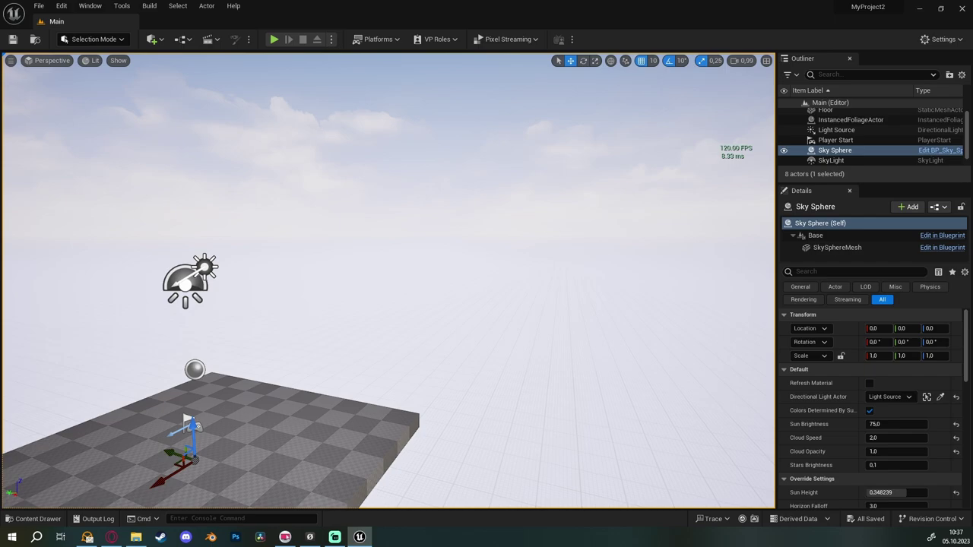
- Drag the Far View Plane value in Viewport Options up to roughly 38000
left_click(12, 60)
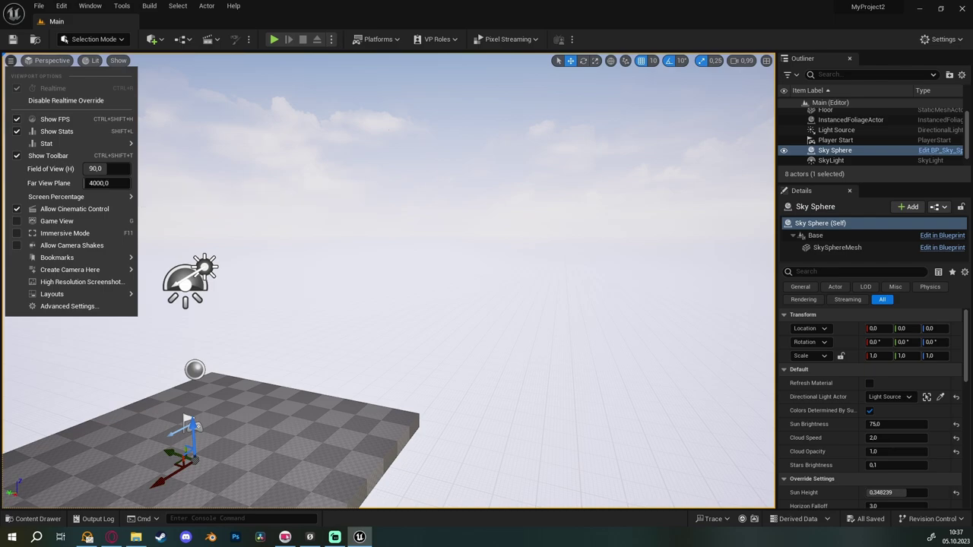
mouse_move(106, 184)
left_mouse_down()
mouse_move(126, 183)
mouse_move(99, 183)
left_mouse_up()
left_click_drag(99, 184, 103, 183)
- Reset the Far View Plane to 0
left_click(104, 182)
type("0")
key("Return")
mouse_move(114, 196)
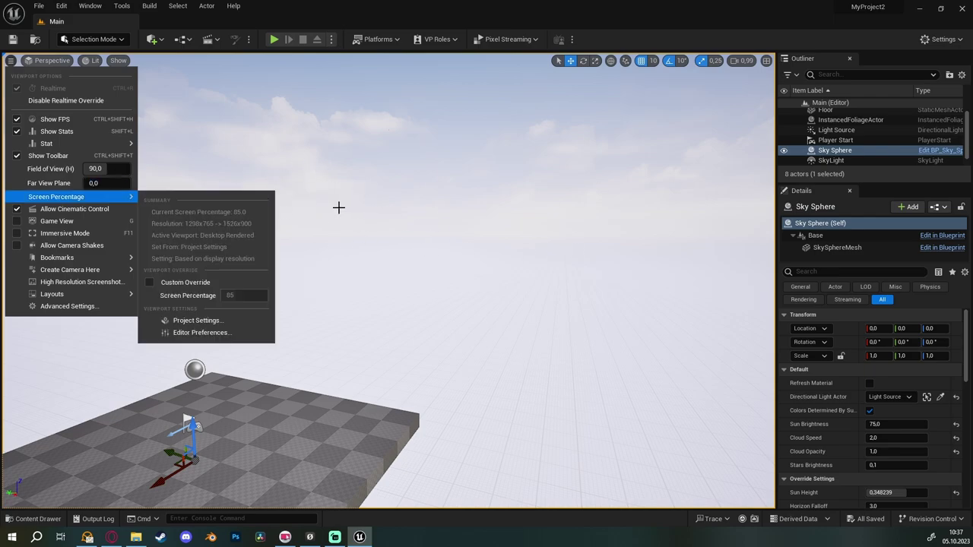
right_click_drag(421, 291, 422, 291)
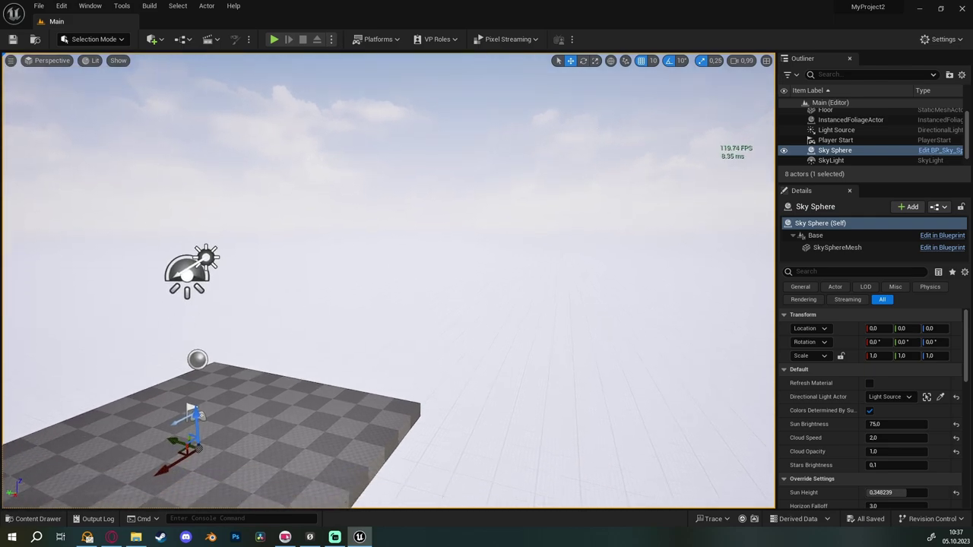
- Tick the Custom Override for Screen Percentage and set it to 200
left_click(10, 61)
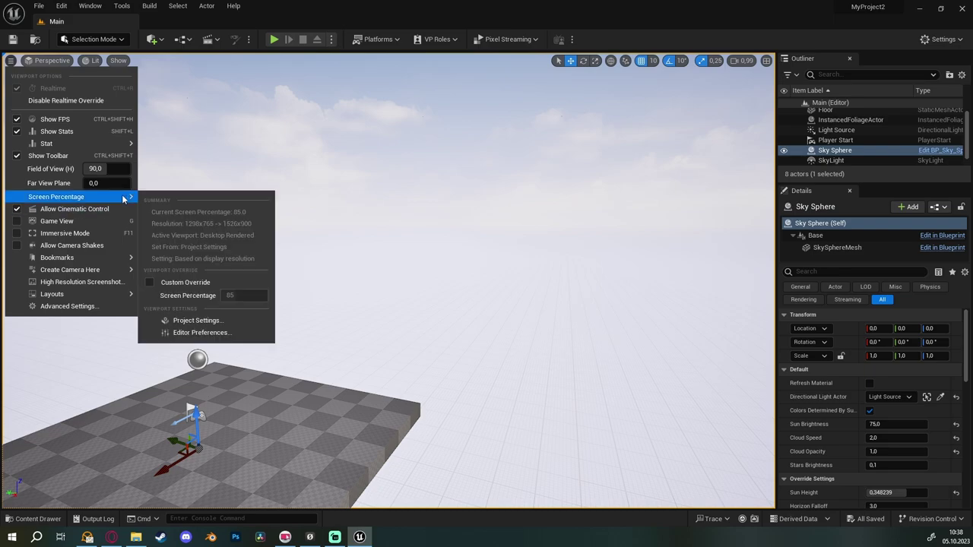
mouse_move(74, 149)
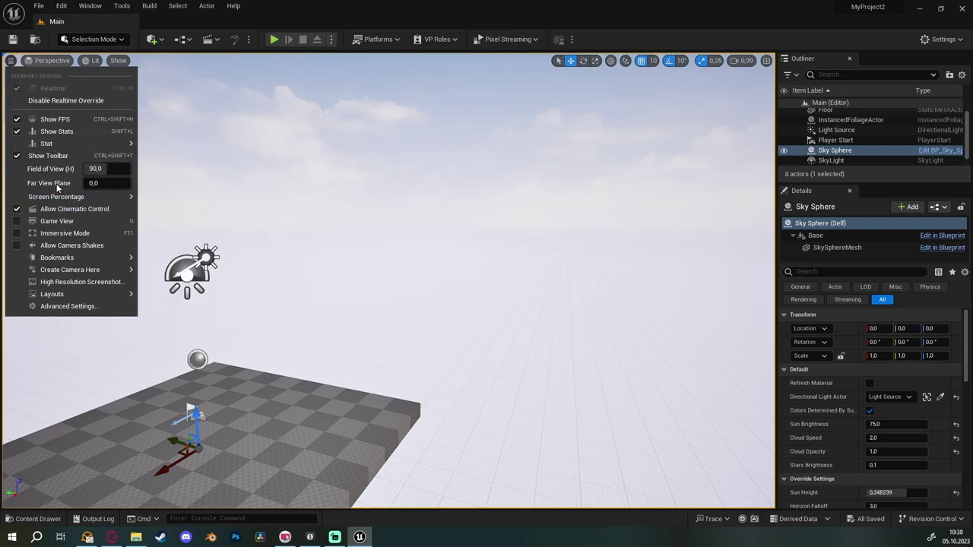
mouse_move(67, 197)
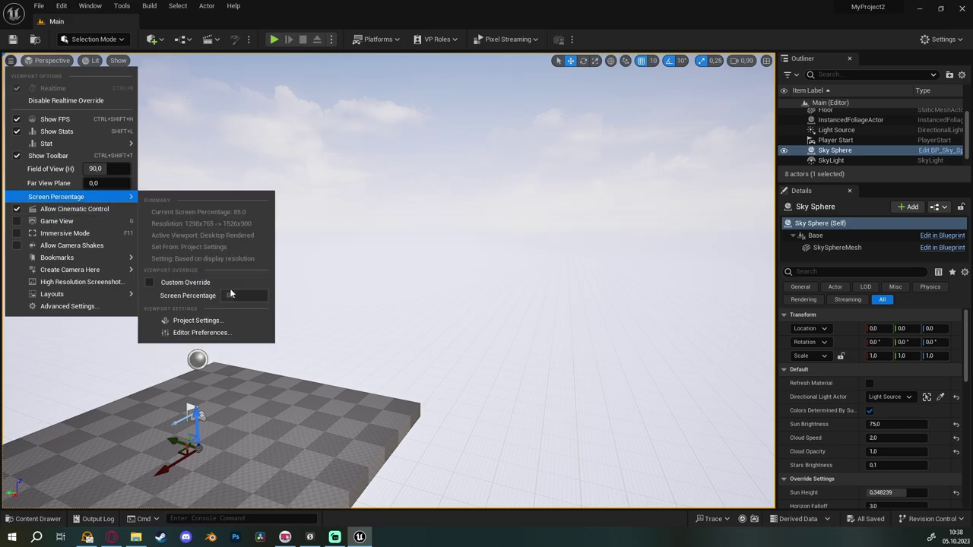
left_click(152, 282)
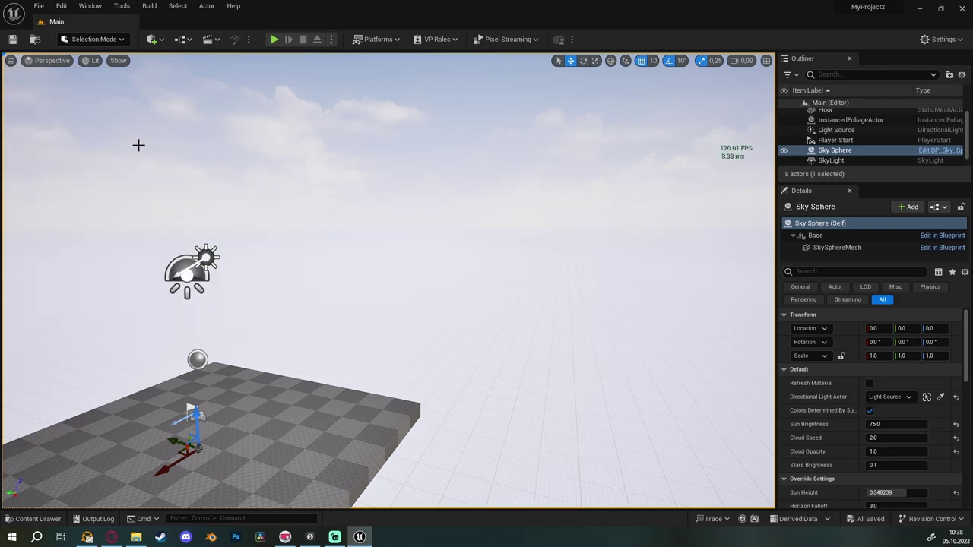
left_click_drag(233, 124, 26, 73, "alt")
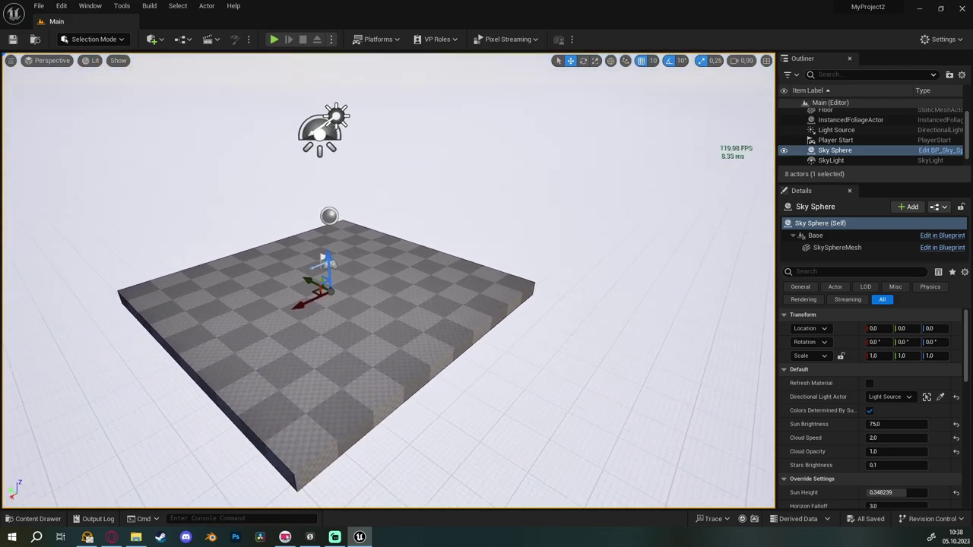
left_click(14, 63)
mouse_move(105, 197)
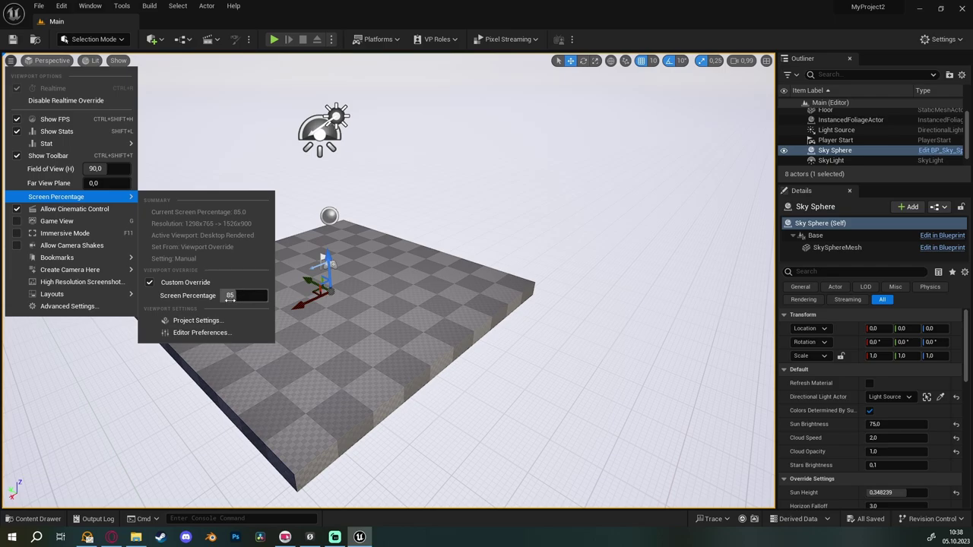
type("200")
key("Return")
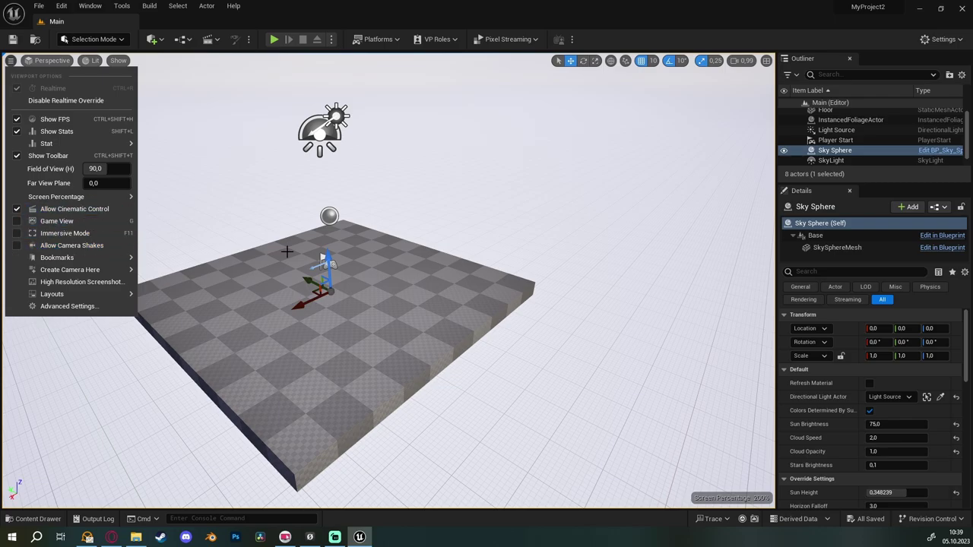
- Orbit the view, recheck the 200% Screen Percentage summary, then close the options
left_click(302, 272)
right_click_drag(302, 272, 327, 266)
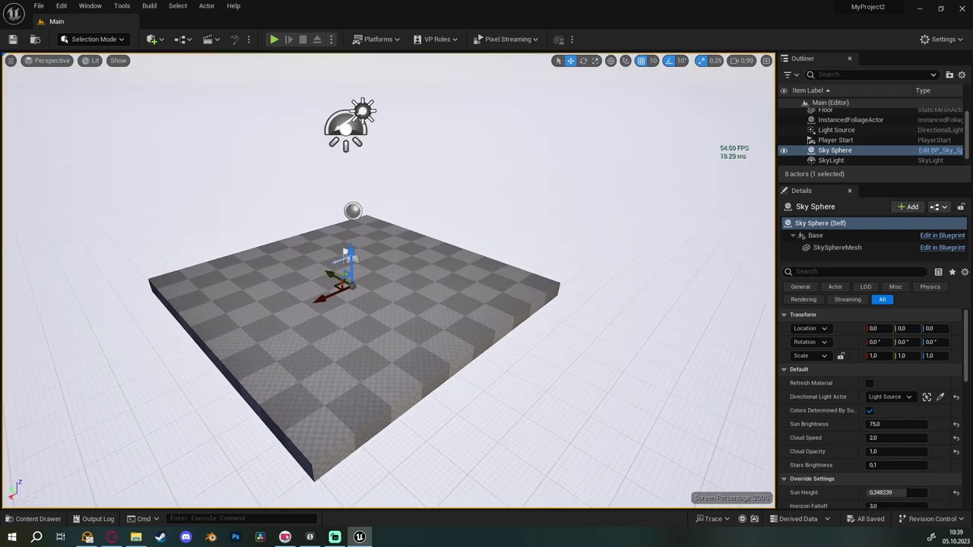
left_click(10, 60)
mouse_move(118, 204)
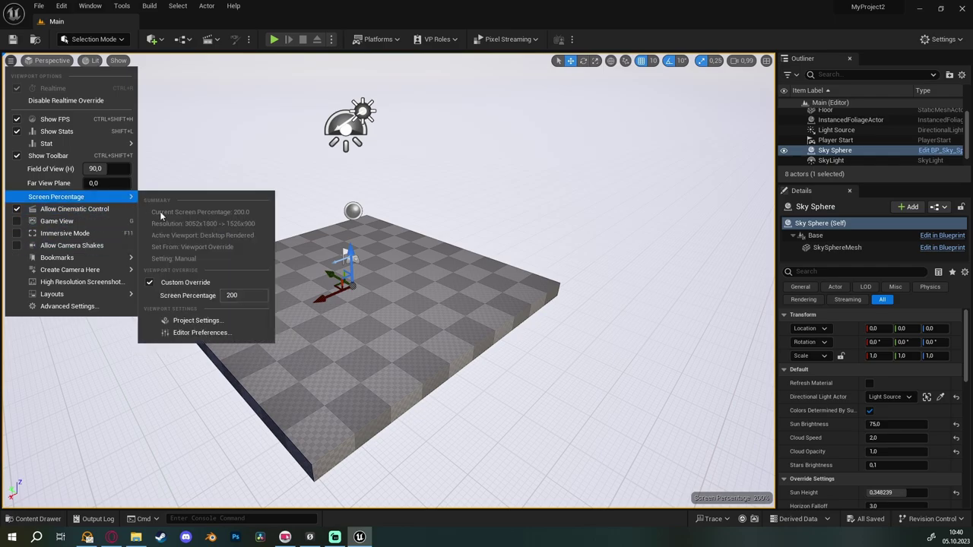
key("Escape")
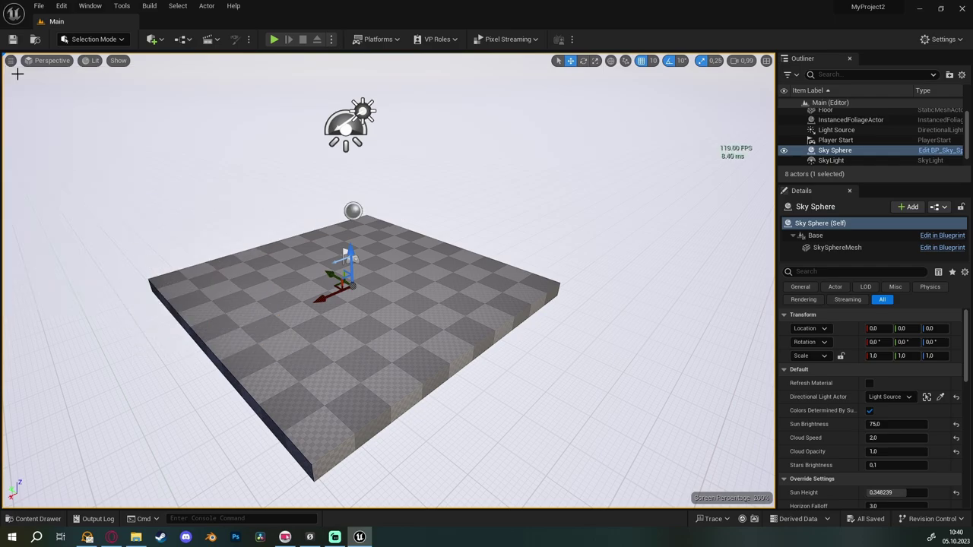
- Turn on Game View from the viewport options to hide editor icons, then turn it off with G
left_click(10, 61)
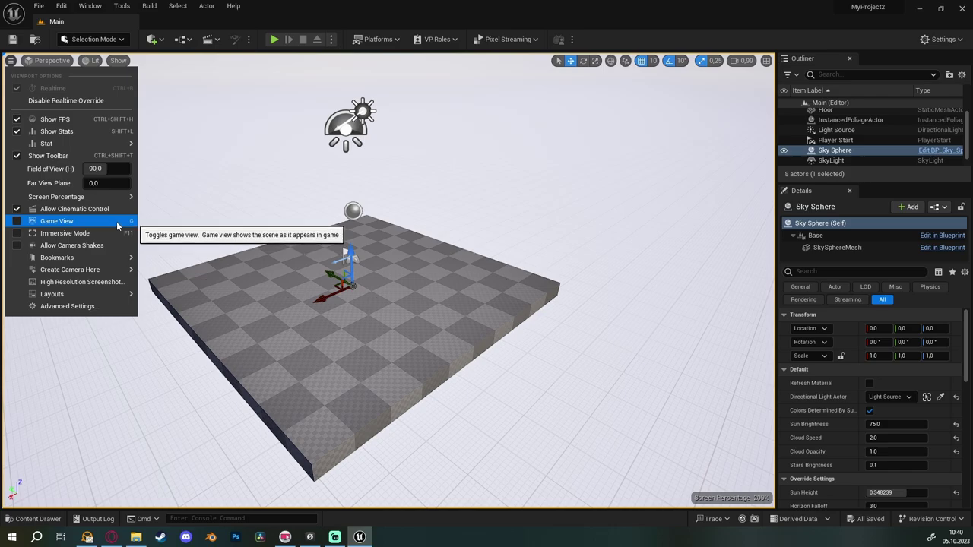
left_click(90, 224)
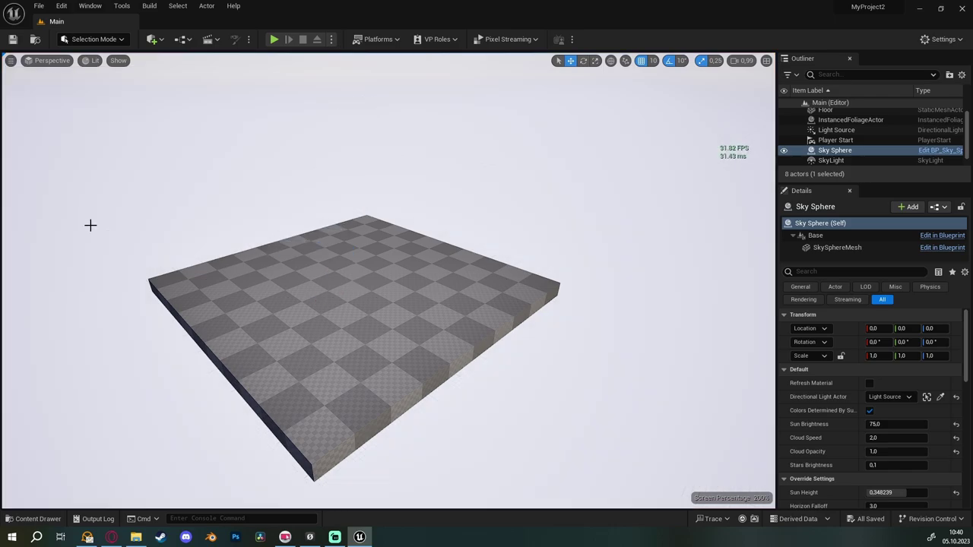
key("g")
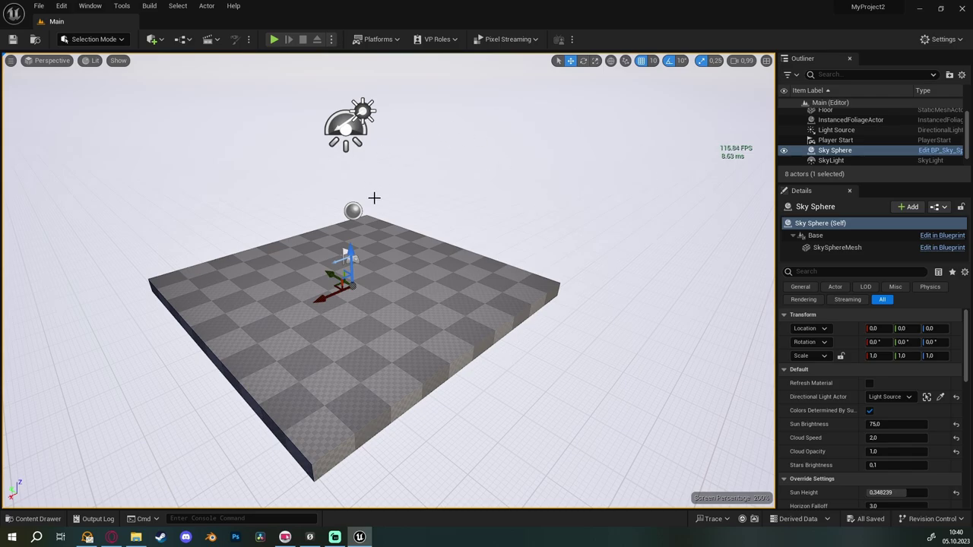
- Fly the camera toward the player start and forward over the floor
left_click_drag(373, 197, 335, 152)
left_click_drag(393, 239, 393, 239)
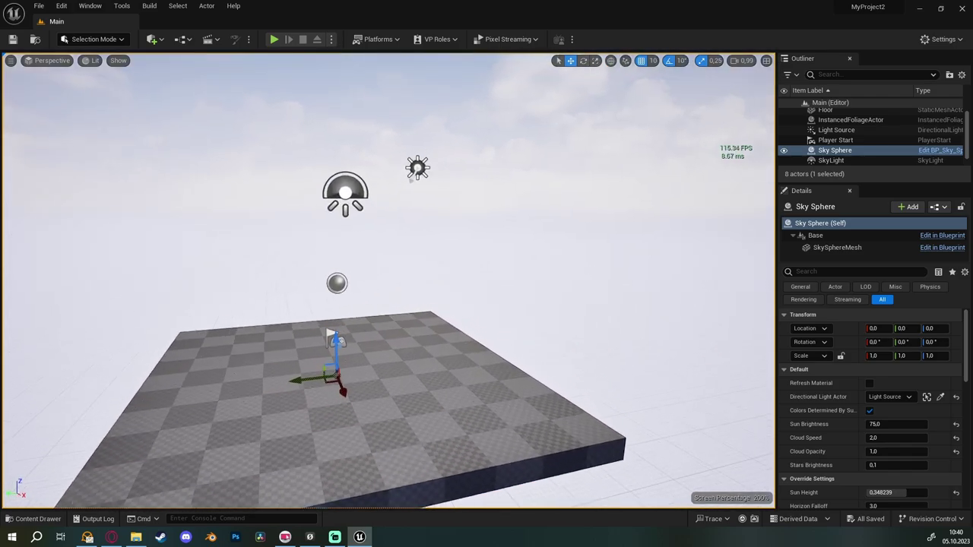
left_click_drag(332, 320, 358, 345)
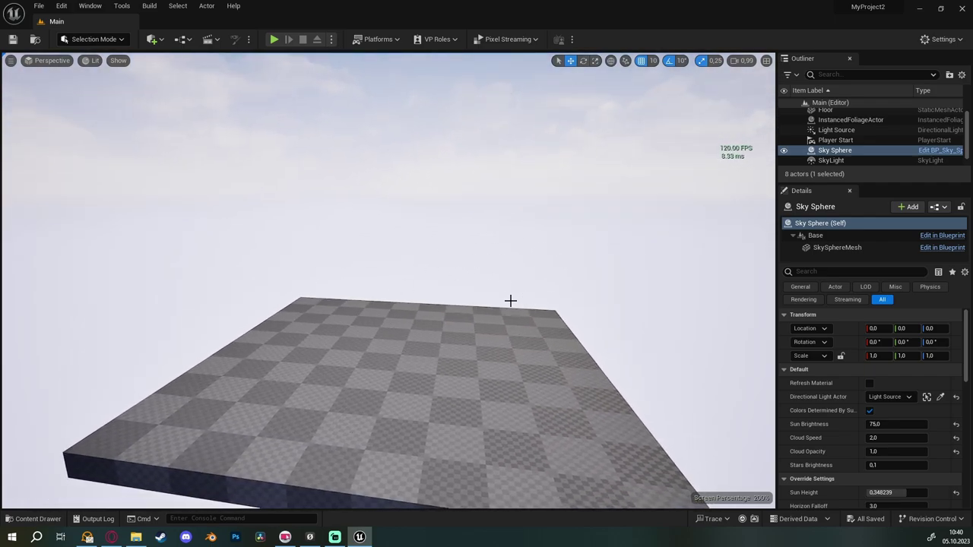
left_click_drag(369, 324, 481, 345)
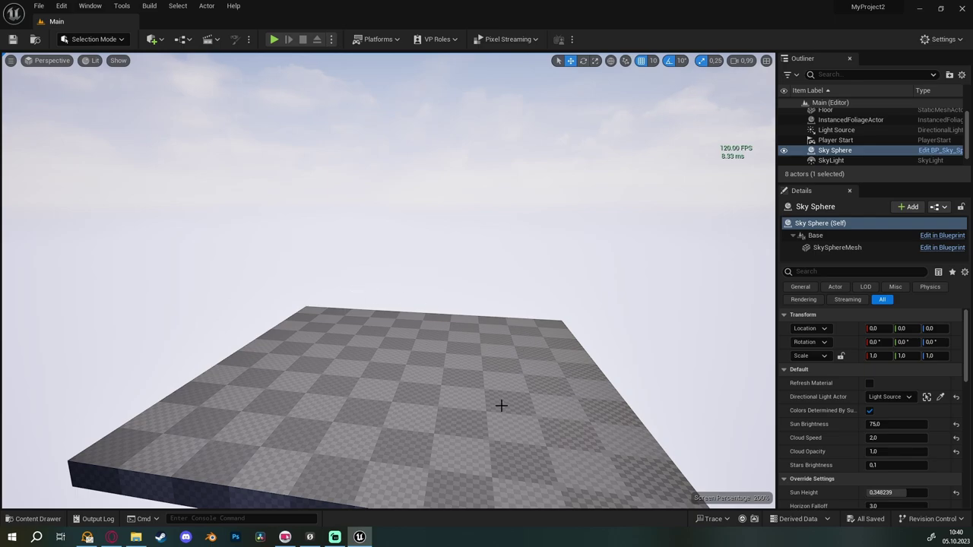
left_click_drag(499, 403, 517, 405)
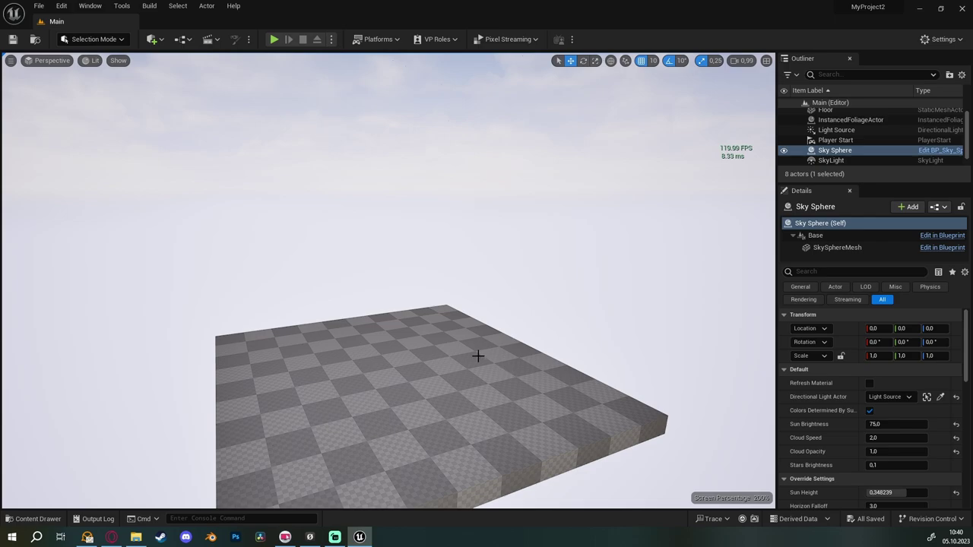
left_click_drag(478, 354, 455, 345)
- Toggle Game View with G, select the floor, and reopen the viewport options
key("g")
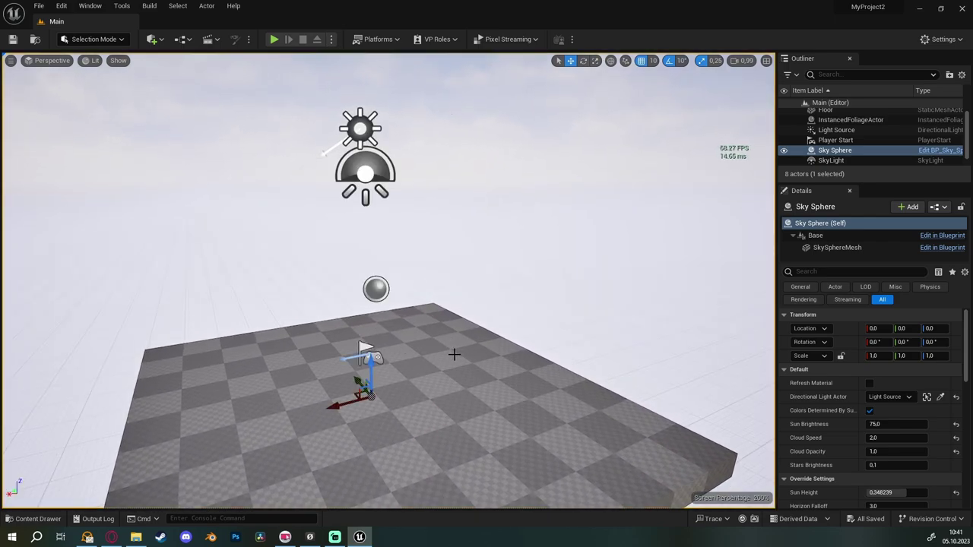
key("g")
key("g")
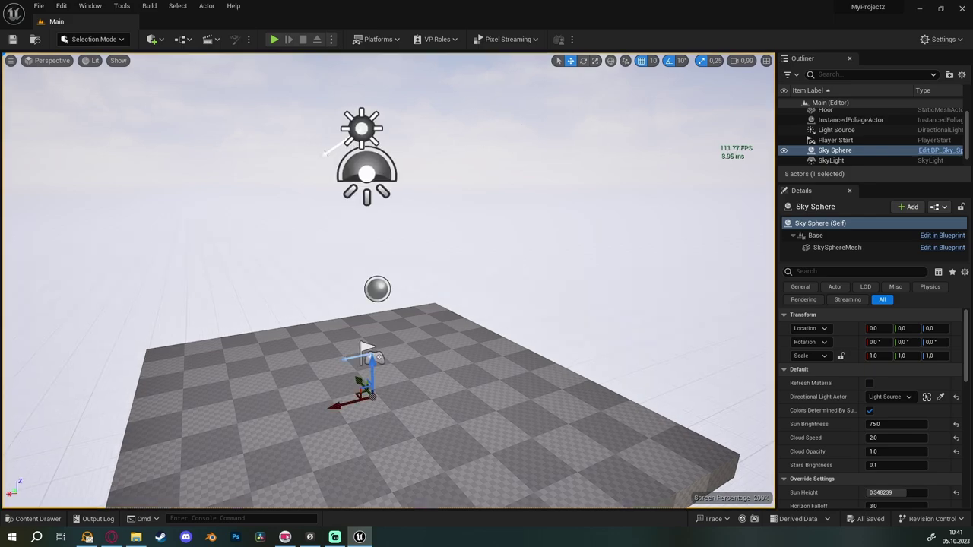
right_click(395, 332)
key("Escape")
key("g")
key("g")
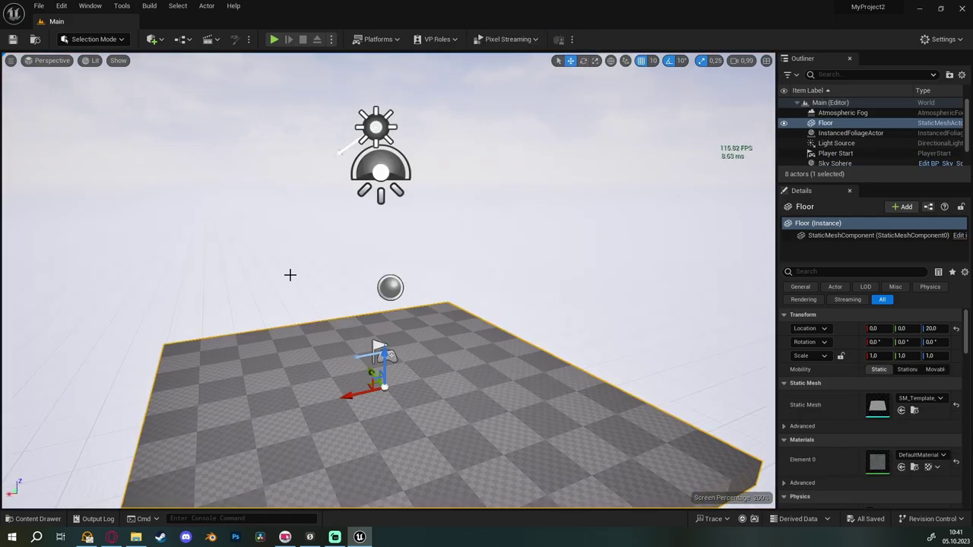
left_click(12, 61)
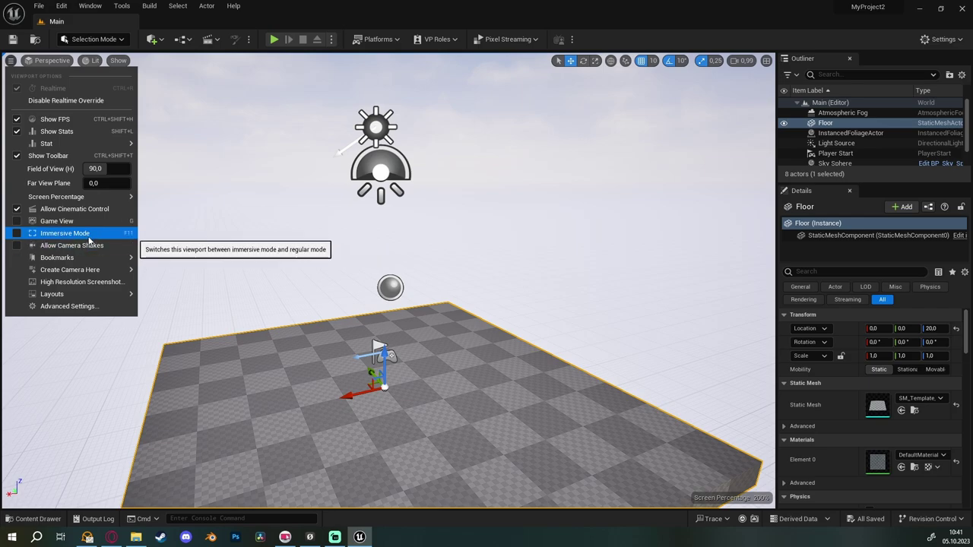
left_click(89, 238)
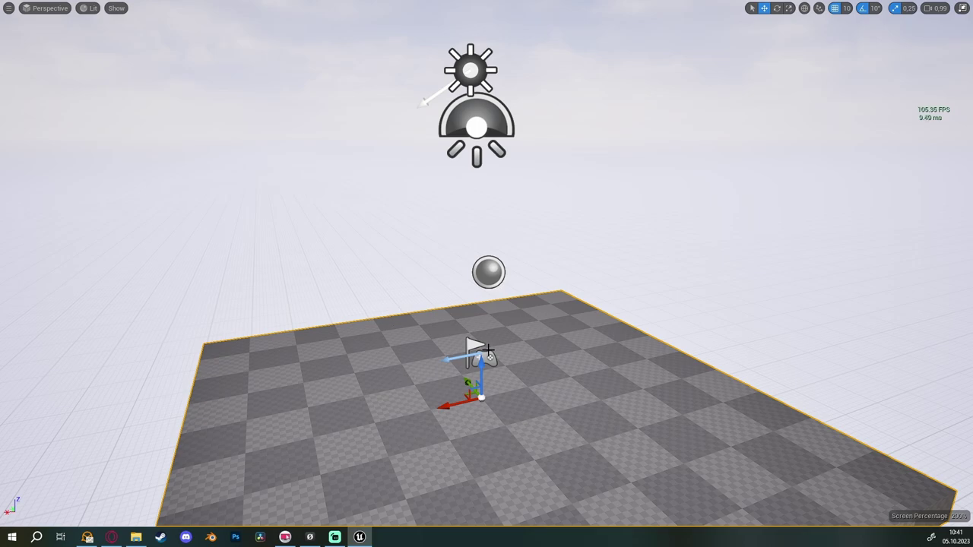
key("F11")
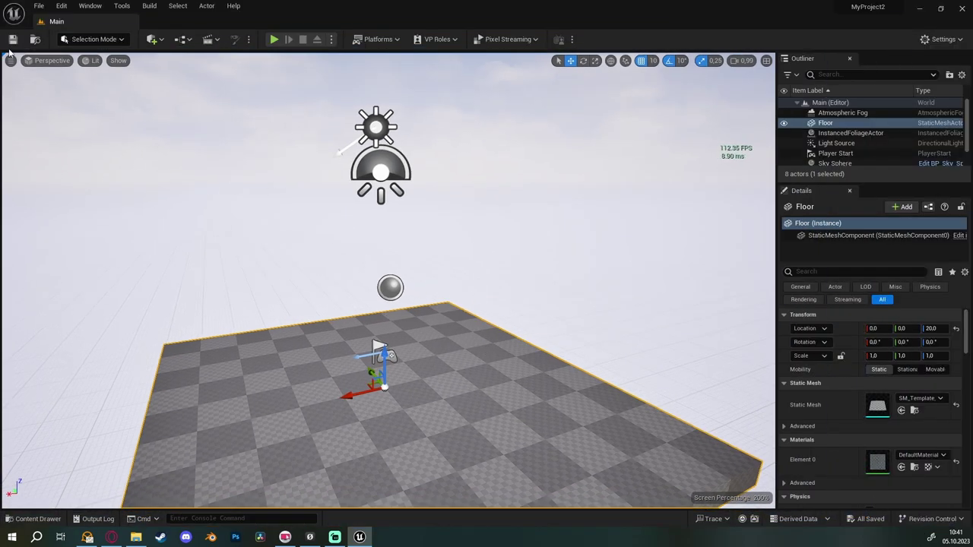
left_click(11, 61)
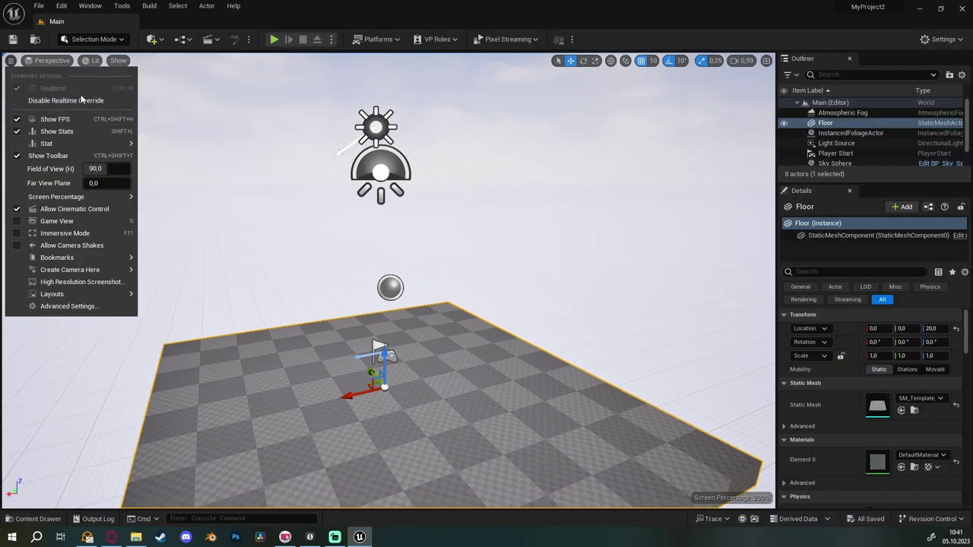
mouse_move(120, 258)
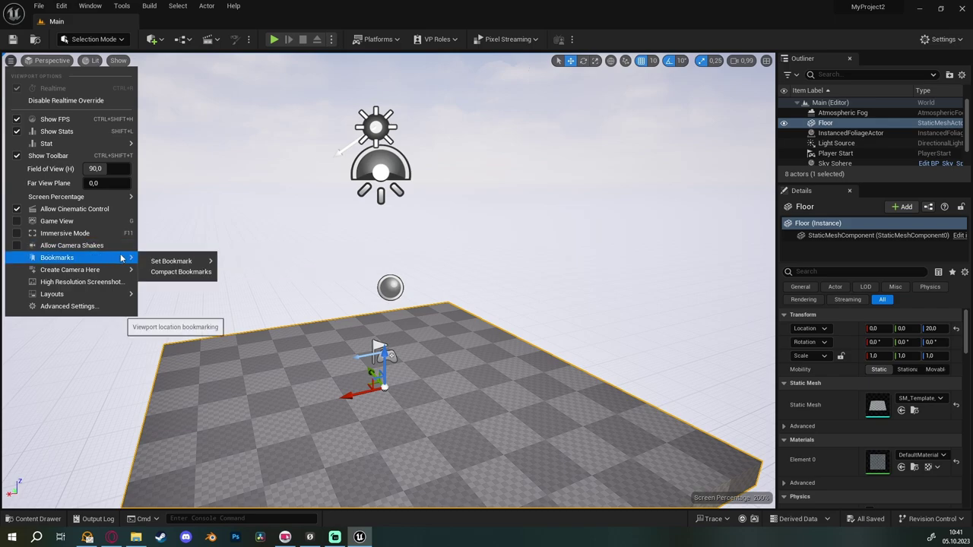
- Adjust the High Resolution Screenshot size multiplier, close the dialog, and reopen the viewport options
left_click(92, 282)
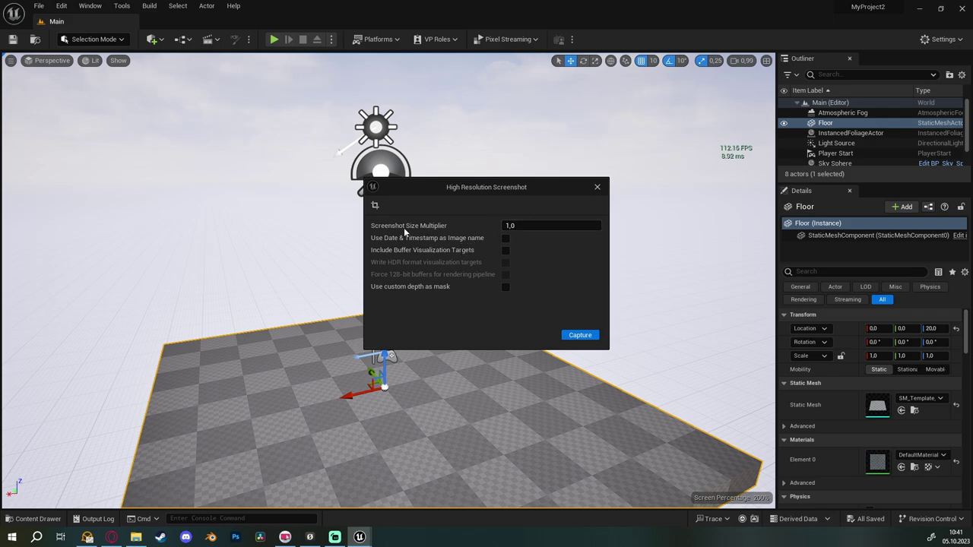
left_click(514, 227)
mouse_move(514, 226)
left_mouse_down()
mouse_move(600, 226)
mouse_move(503, 226)
left_mouse_up()
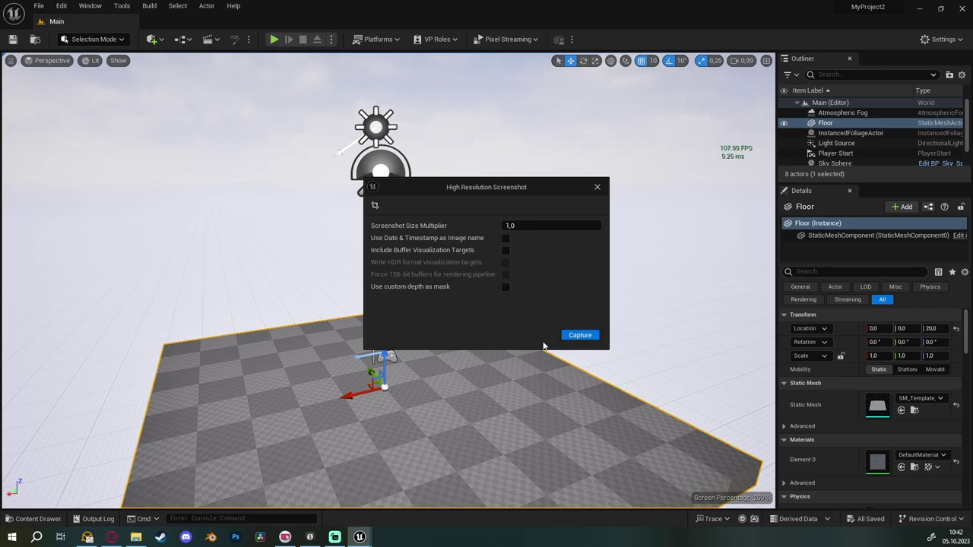
left_click(597, 187)
left_click(11, 60)
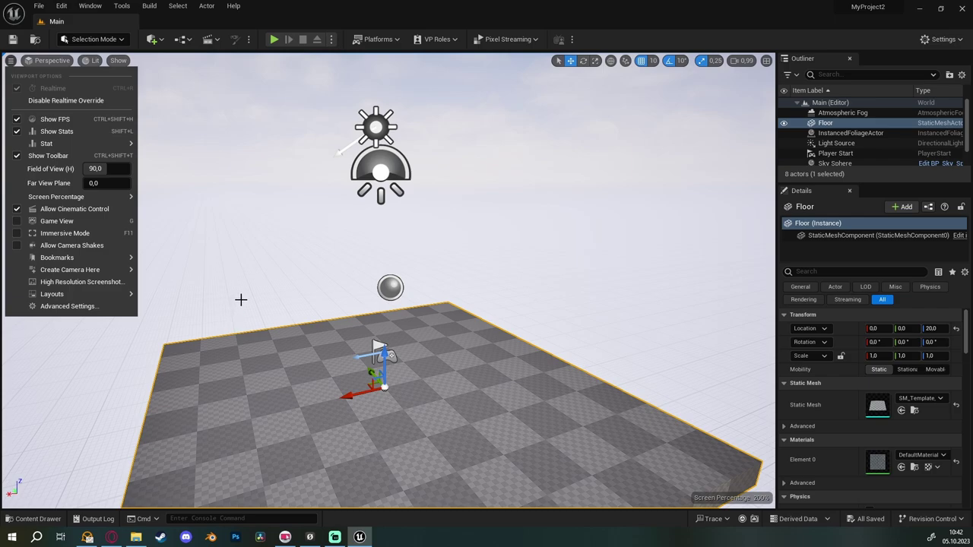
- Switch to the Two Panes side-by-side layout and move the perspective camera closer to the floor
mouse_move(113, 299)
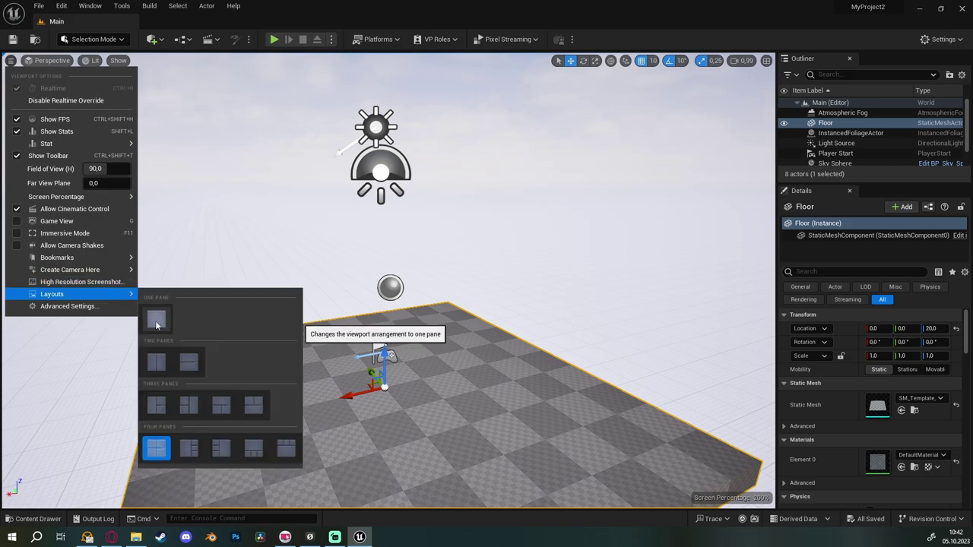
left_click(156, 361)
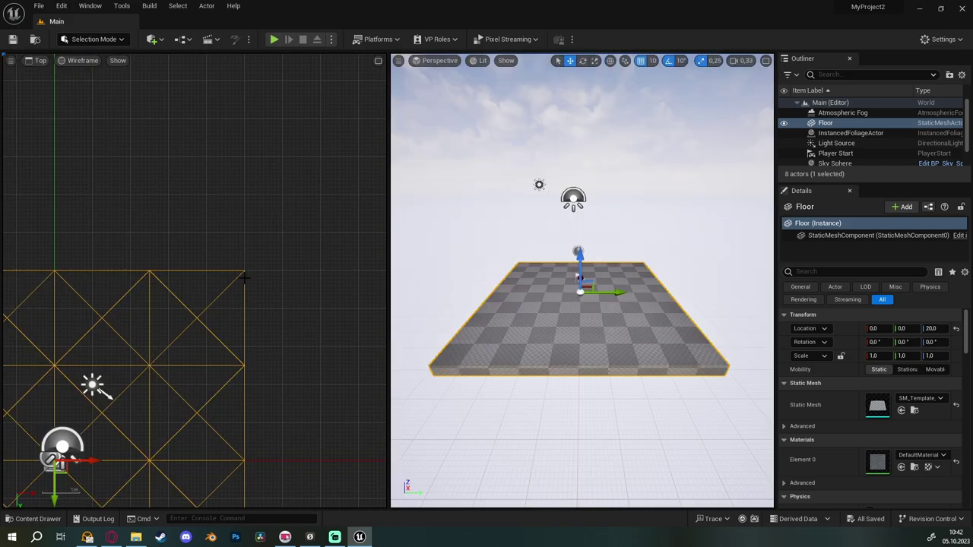
mouse_move(543, 378)
left_mouse_down()
mouse_move(542, 357)
mouse_move(714, 302)
left_mouse_up()
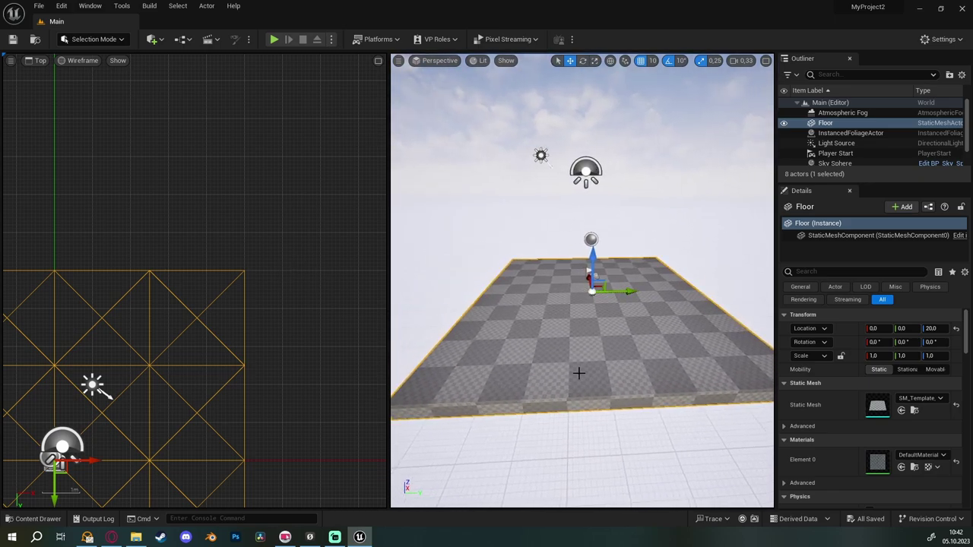
left_click_drag(601, 350, 601, 334)
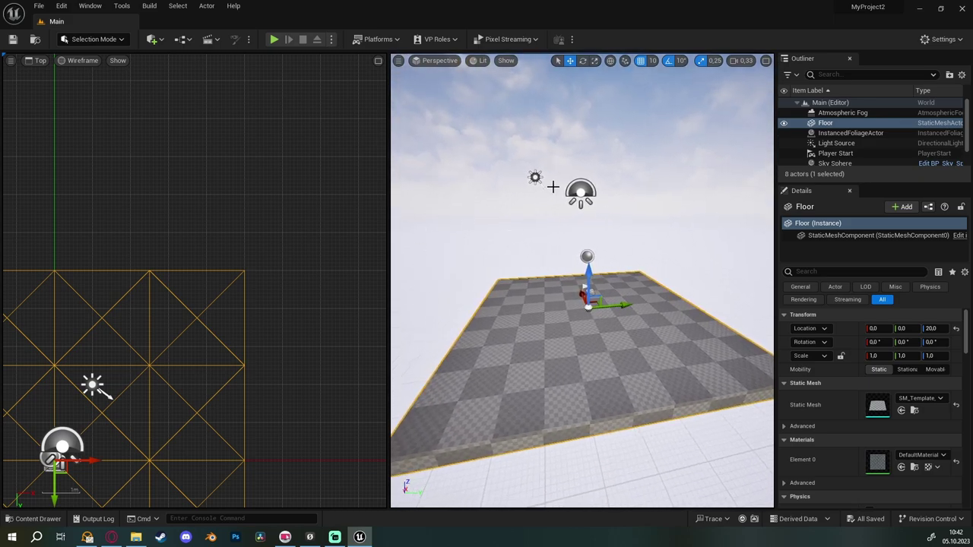
- Check both panes' view-type lists and pan the top view so the floor moves up-right
left_click(39, 61)
left_click(44, 61)
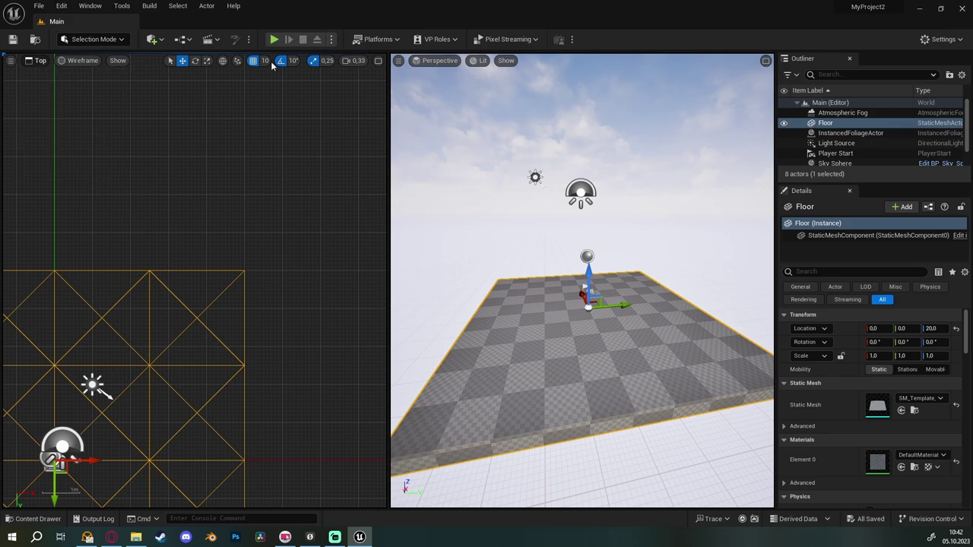
left_click(118, 60)
left_click(439, 60)
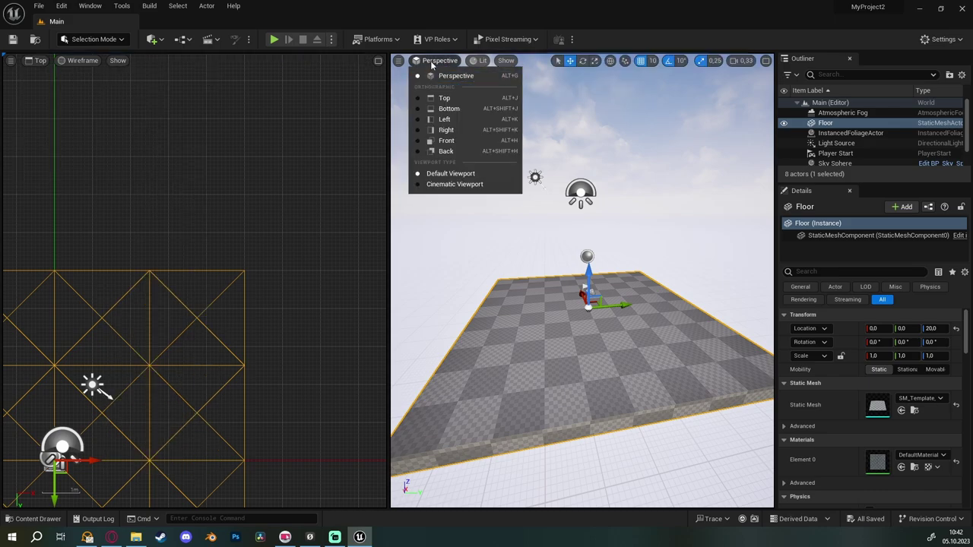
left_click(471, 76)
left_click(40, 60)
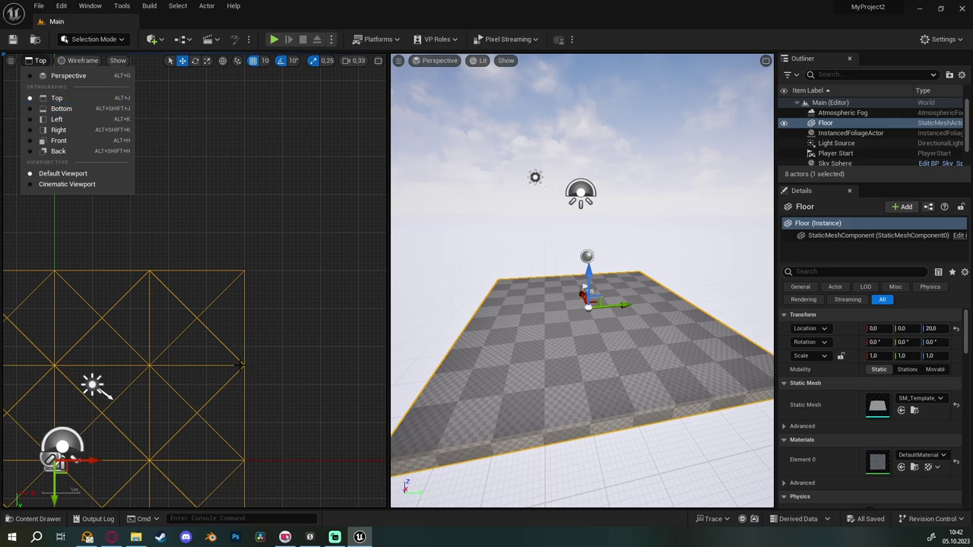
mouse_move(92, 461)
right_mouse_down()
mouse_move(262, 292)
mouse_move(234, 307)
mouse_move(241, 328)
right_mouse_up()
- Cycle the left pane through the Bottom, Left, Right, Front and Back views
left_click(44, 61)
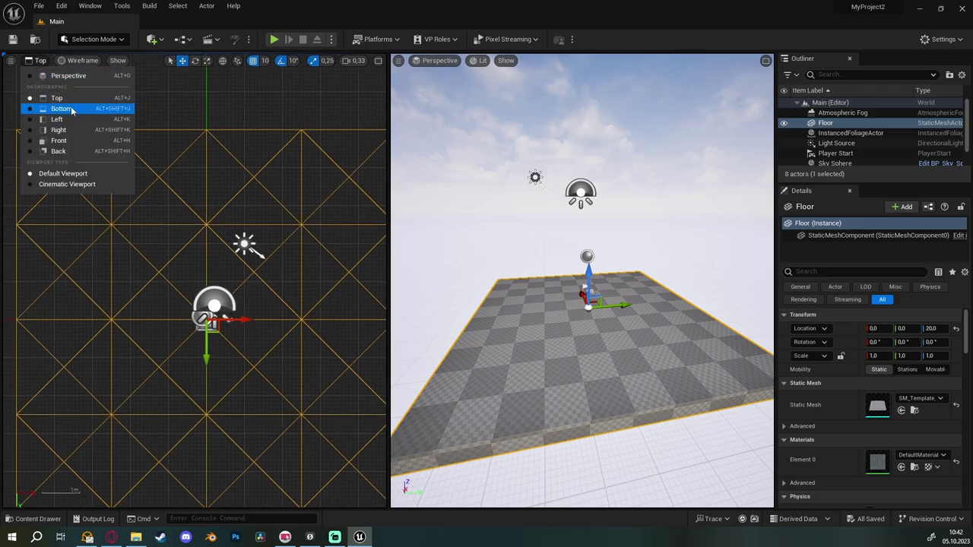
left_click(71, 110)
left_click(45, 61)
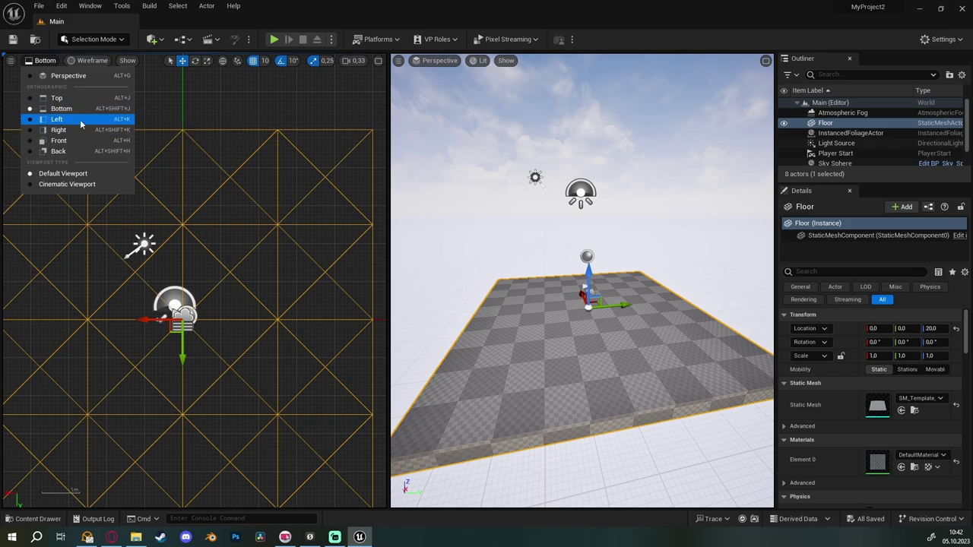
left_click(76, 120)
left_click(43, 64)
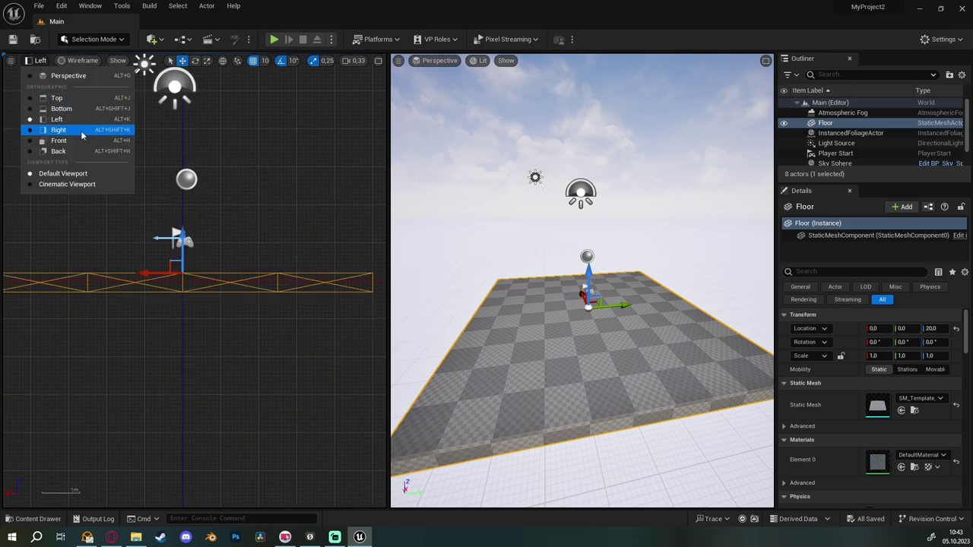
left_click(54, 130)
left_click(42, 62)
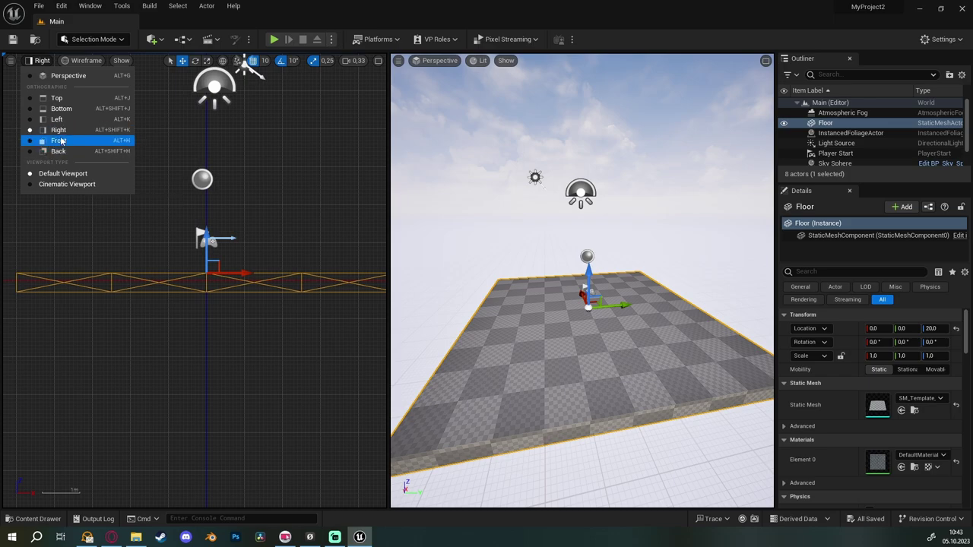
left_click(49, 140)
left_click(39, 63)
left_click(63, 154)
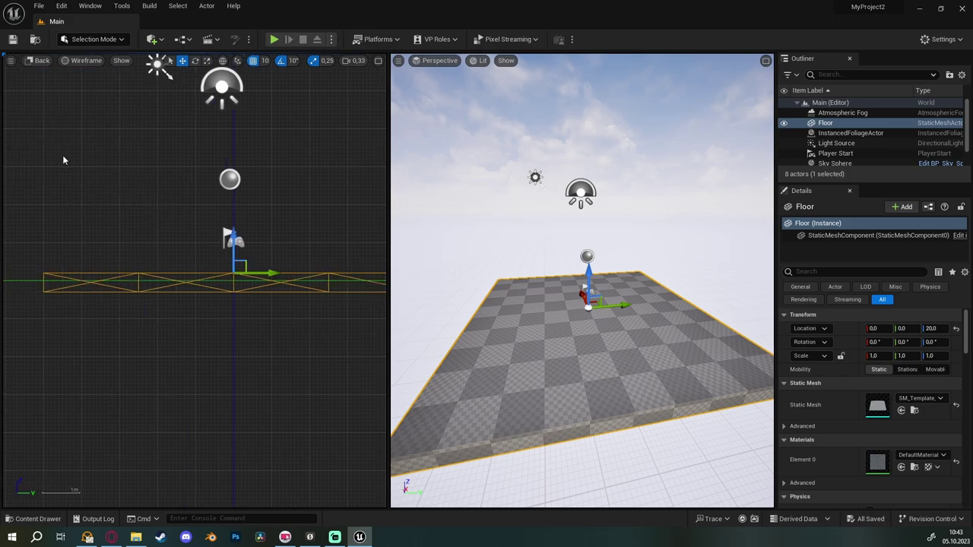
- Select the Sky Sphere and return the left pane to the Top view
left_click(113, 229)
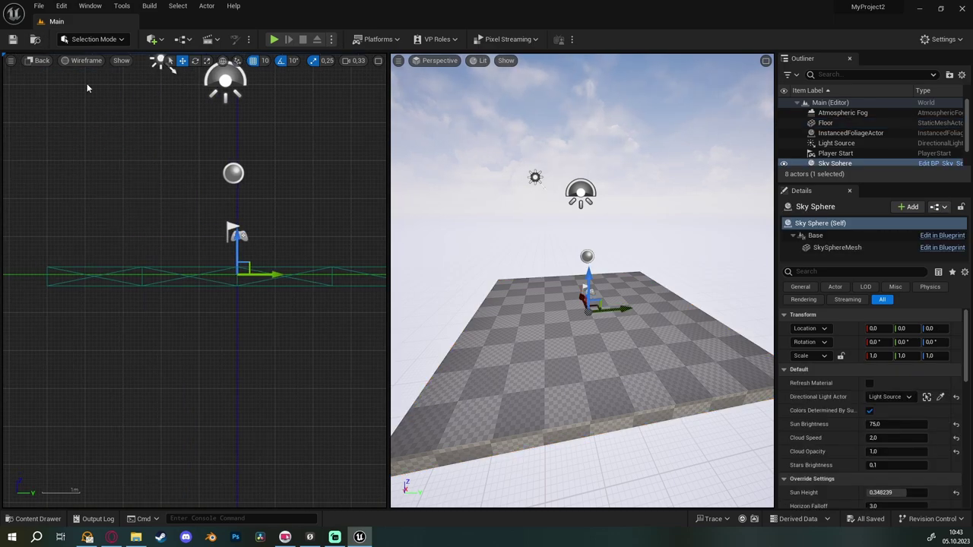
left_click(42, 60)
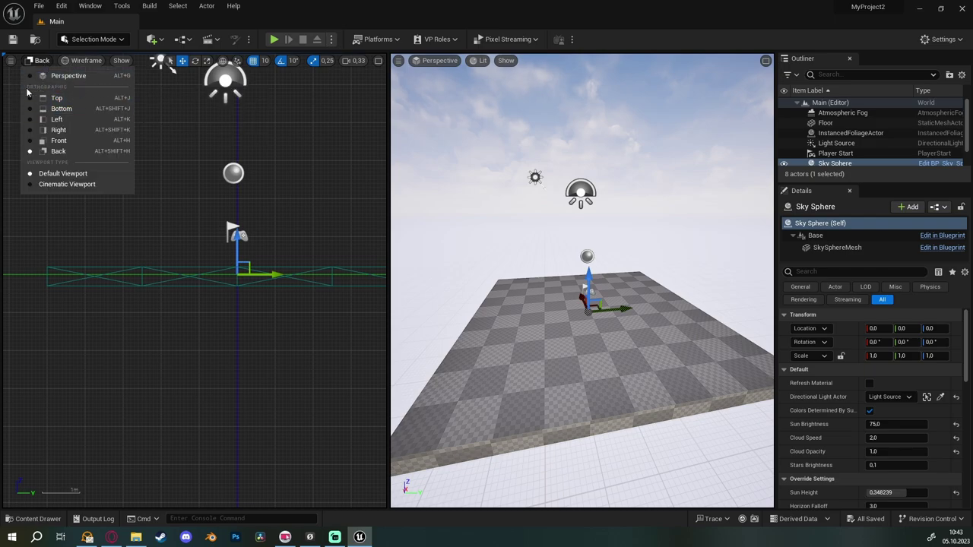
left_click(55, 97)
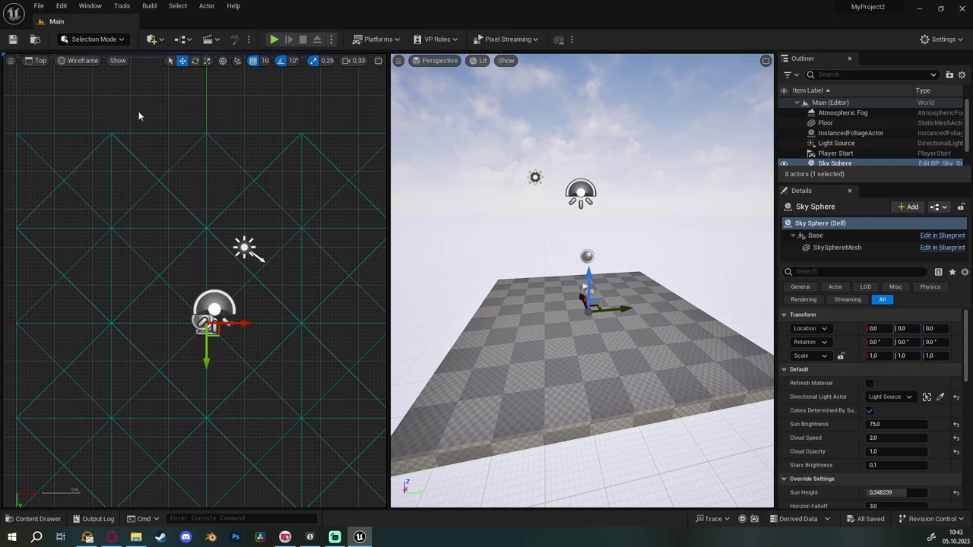
- Pan the top view, measure a distance across the floor, then switch that pane to Perspective with Alt+G
right_click_drag(139, 116, 149, 151)
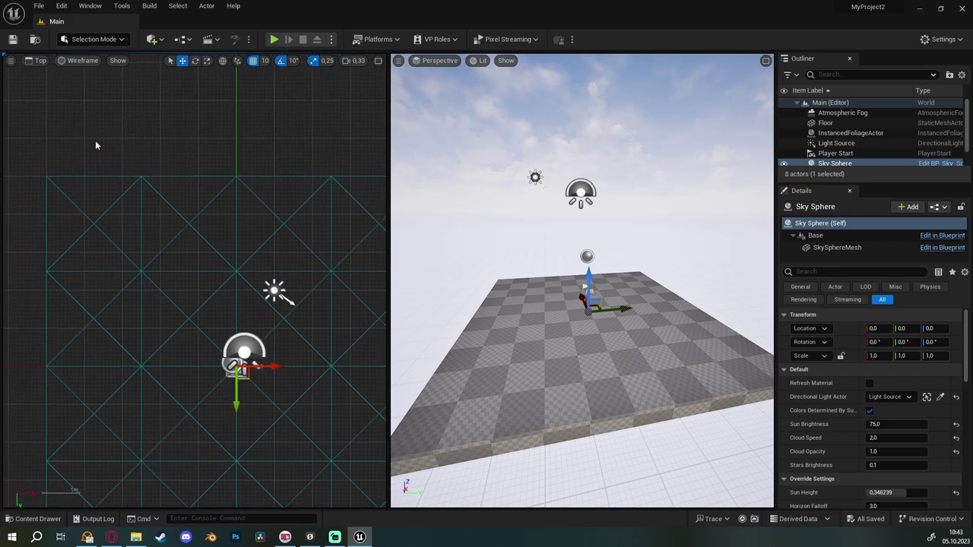
middle_click_drag(84, 138, 352, 143)
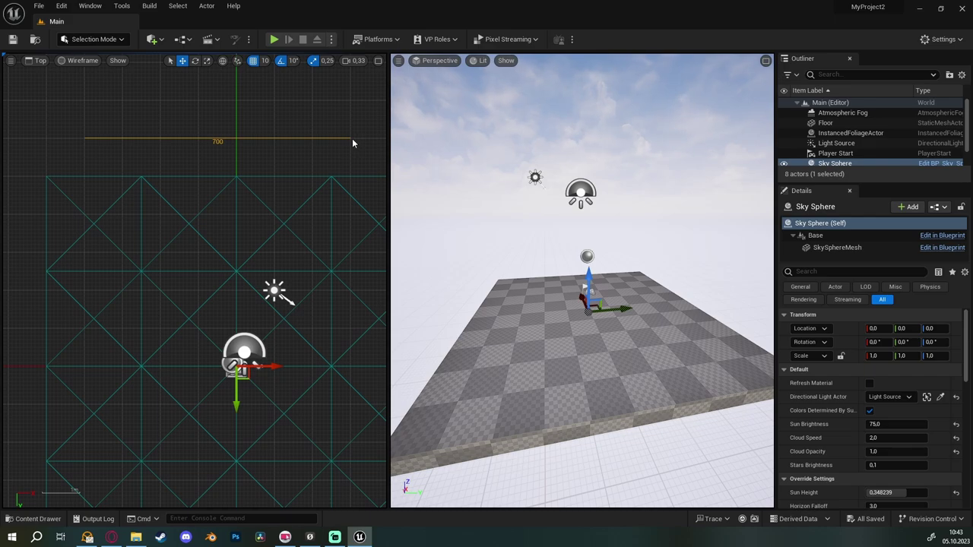
mouse_move(352, 140)
middle_mouse_down()
mouse_move(289, 142)
mouse_move(313, 141)
middle_mouse_up()
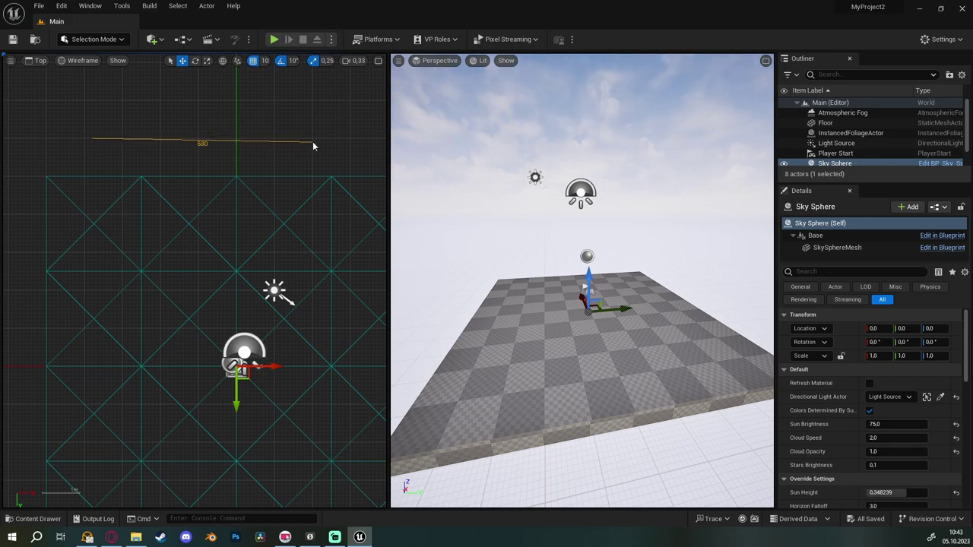
key("alt+g")
- Change the viewport layout back to One Pane
left_click(138, 154)
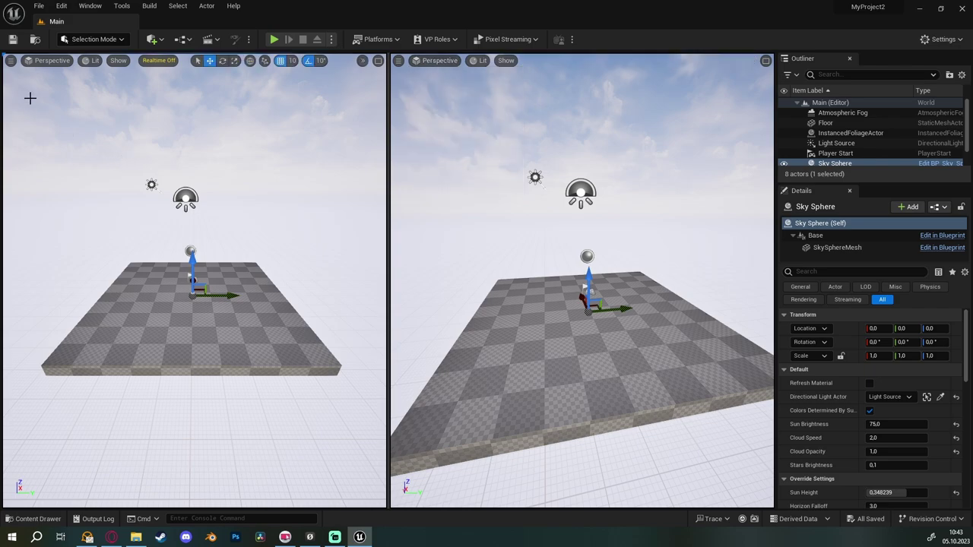
left_click(11, 60)
mouse_move(92, 283)
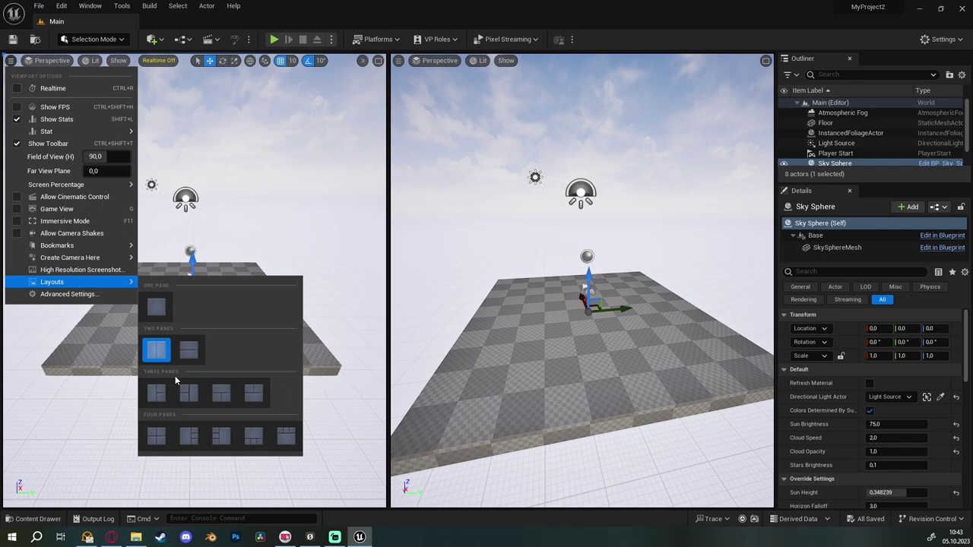
left_click(155, 306)
- Switch the viewport to the Top view, then back to Perspective
left_click(49, 60)
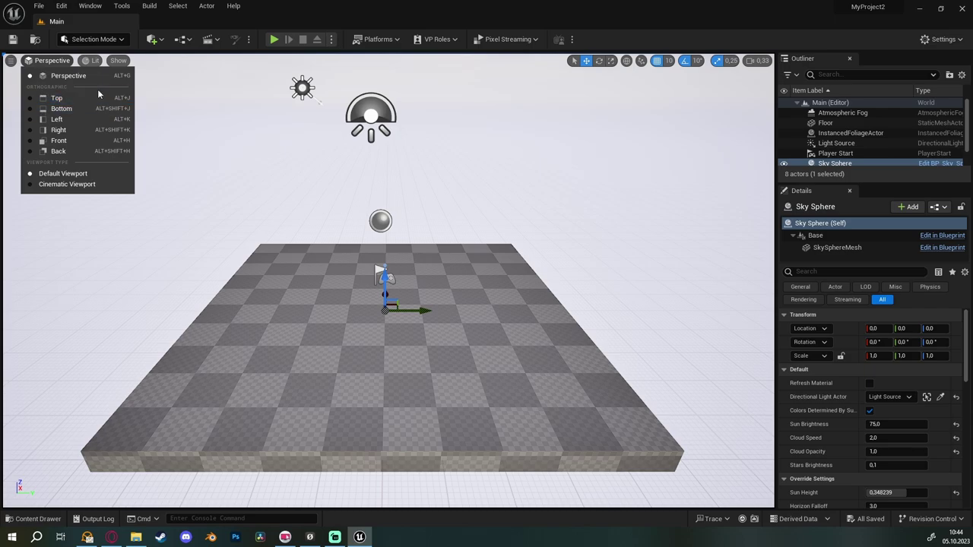
left_click(57, 98)
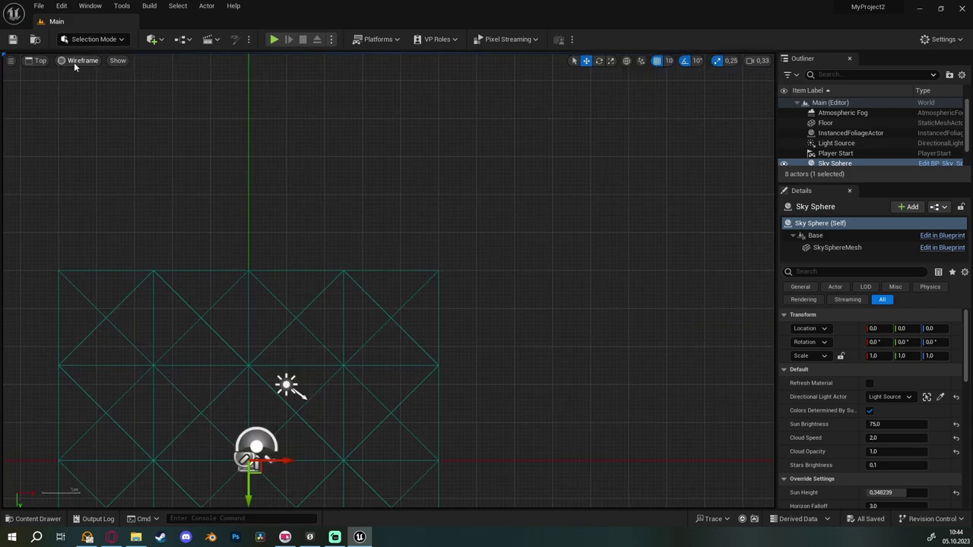
left_click(42, 60)
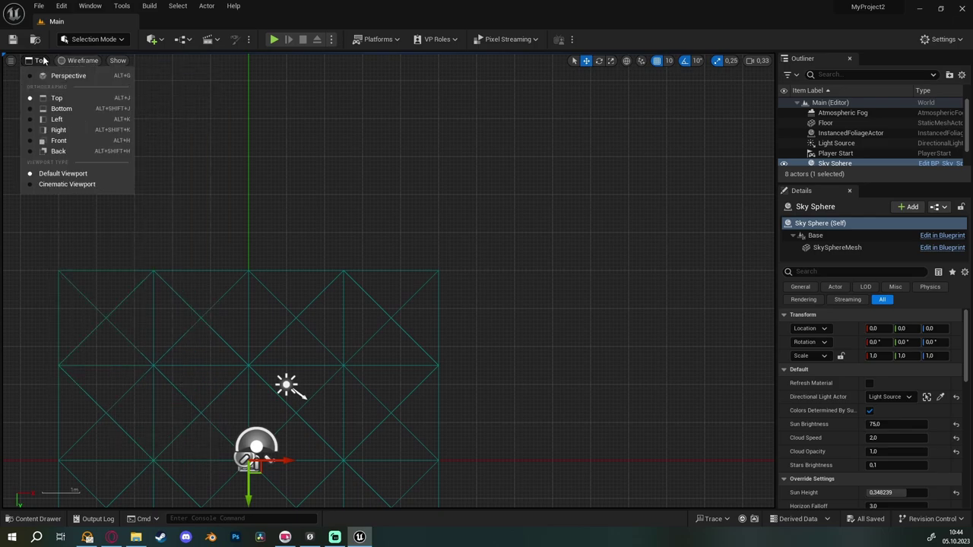
left_click(55, 76)
left_click(42, 61)
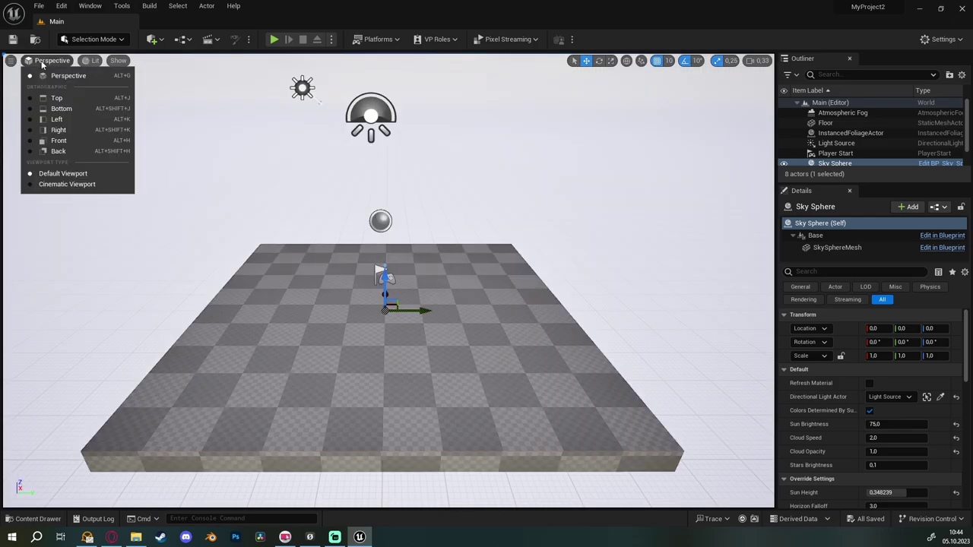
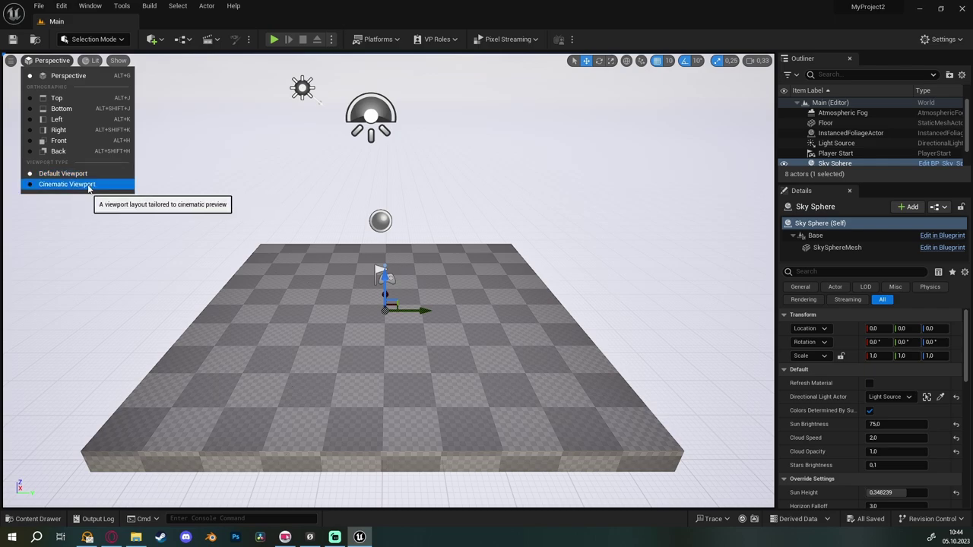
- Switch the viewport to the Cinematic layout and move the camera closer to the floor
left_click(88, 188)
mouse_move(363, 307)
left_mouse_down()
mouse_move(363, 281)
mouse_move(334, 251)
mouse_move(380, 273)
left_mouse_up()
scroll(388, 304, "down", 3)
scroll(389, 304, "down", 2)
- Restore the Default Viewport layout from the Perspective menu and open the view-mode list
left_click(50, 64)
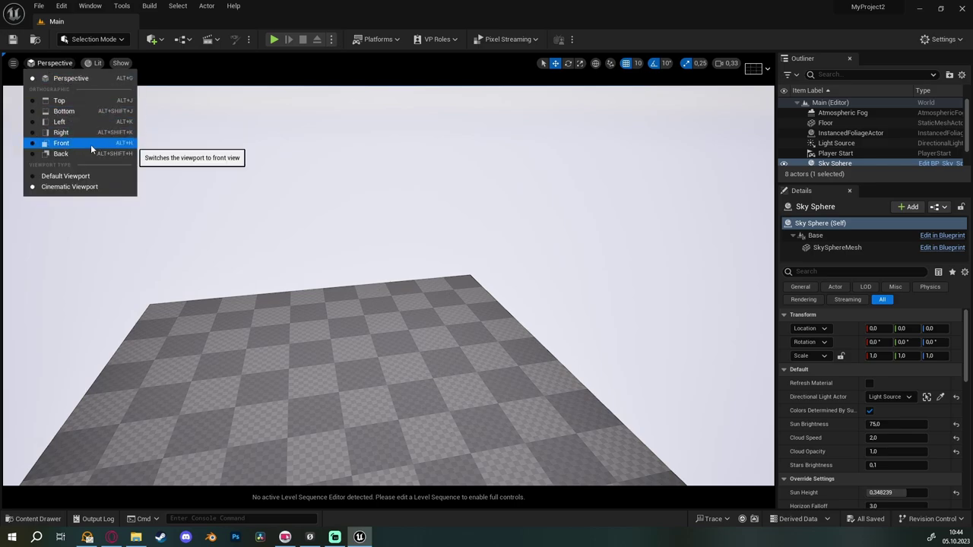
left_click(69, 179)
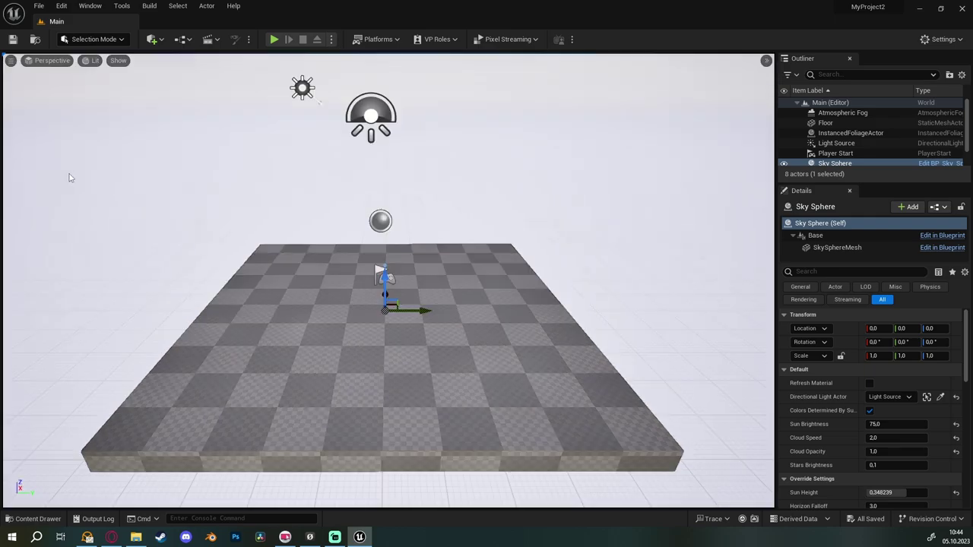
left_click(92, 61)
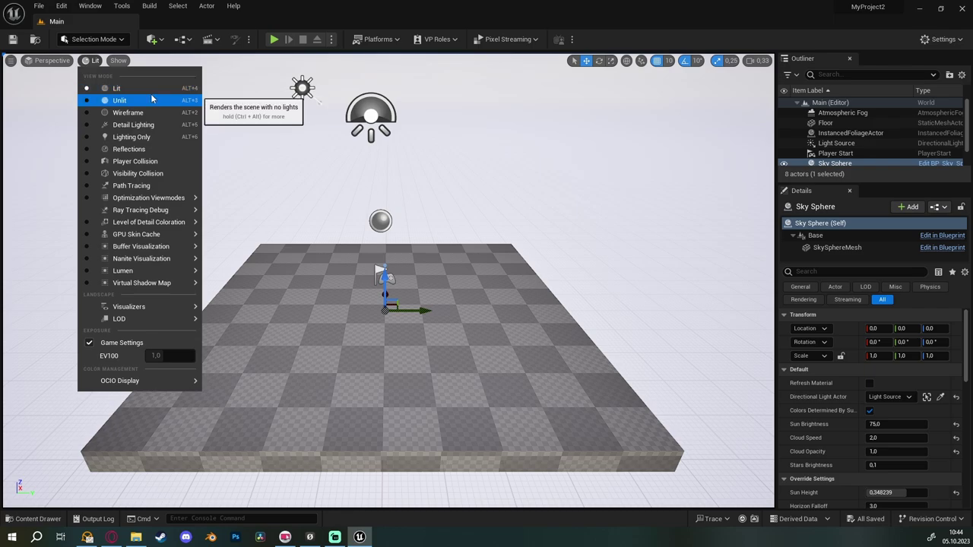
- Render the viewport in Unlit mode, orbit around the floor, and reopen the view-mode list
left_click(142, 102)
right_click_drag(489, 274, 97, 69)
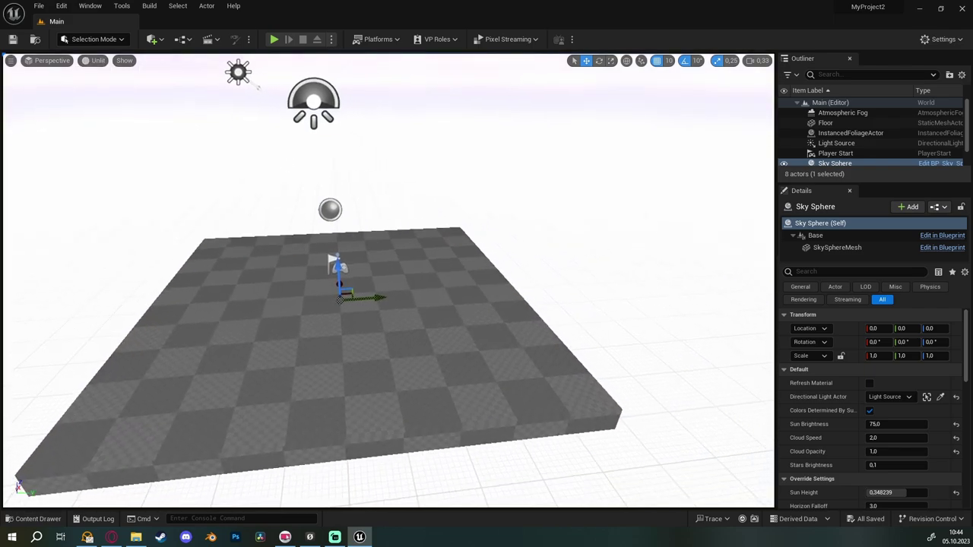
left_click(98, 62)
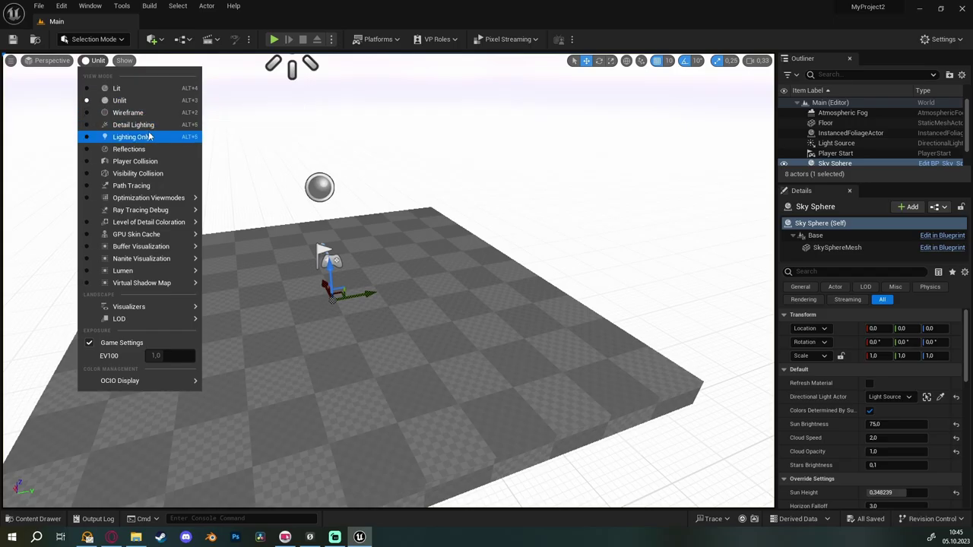
- Switch to Wireframe view and orbit through the sky sphere toward the Player Start
left_click(149, 113)
right_click_drag(389, 281, 335, 319)
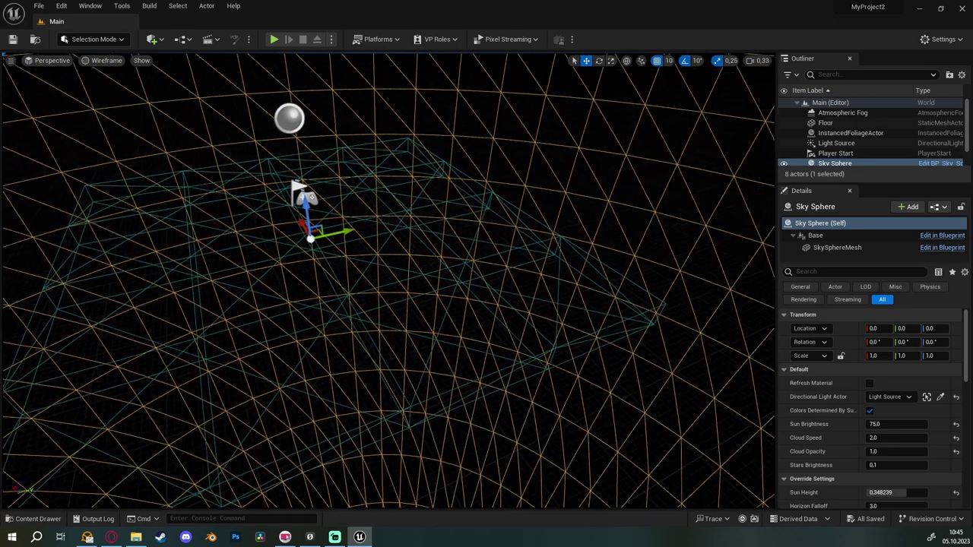
right_click_drag(389, 281, 342, 312)
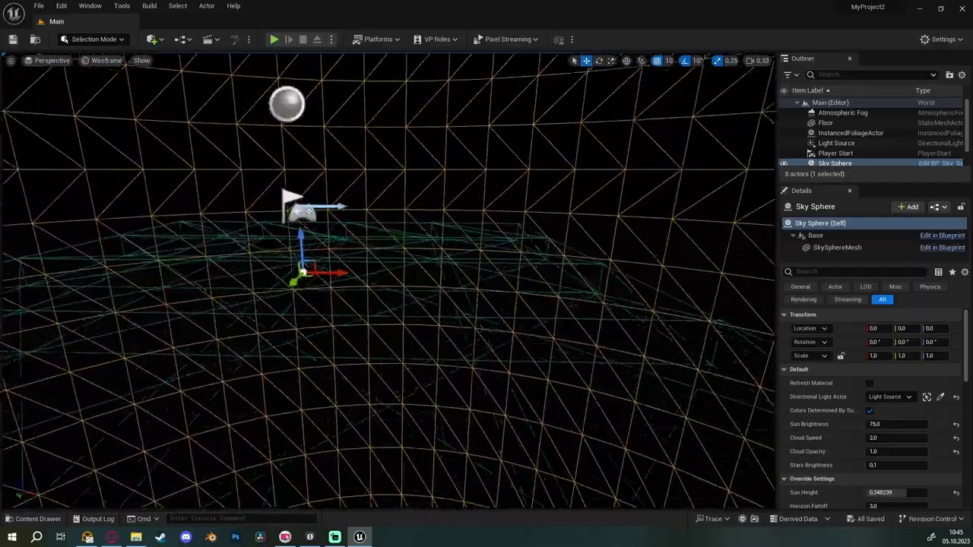
right_click_drag(342, 311, 334, 304)
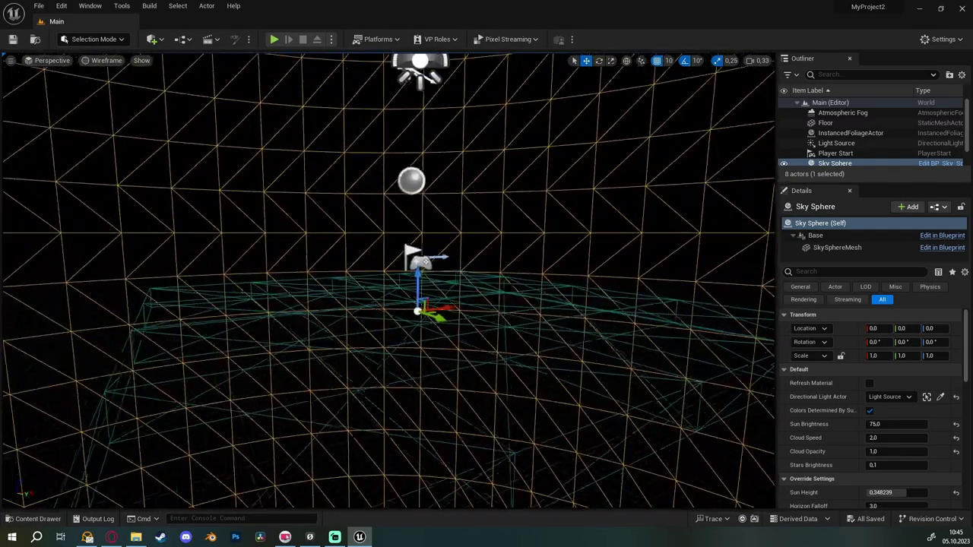
- Deselect the Sky Sphere, move toward the Player Start, and reopen the view-mode list
left_click(450, 321)
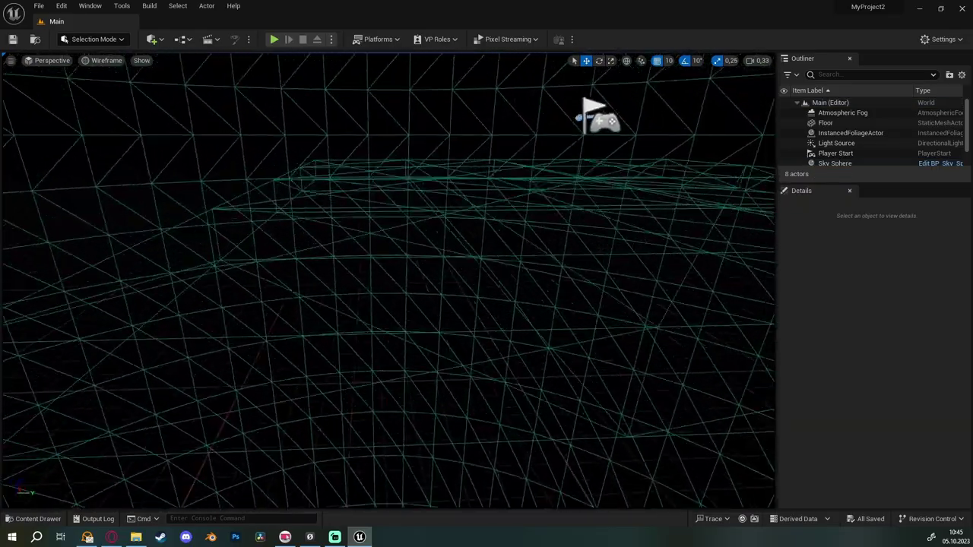
mouse_move(450, 321)
right_mouse_down()
mouse_move(411, 297)
mouse_move(448, 327)
mouse_move(448, 273)
right_mouse_up()
left_click(104, 61)
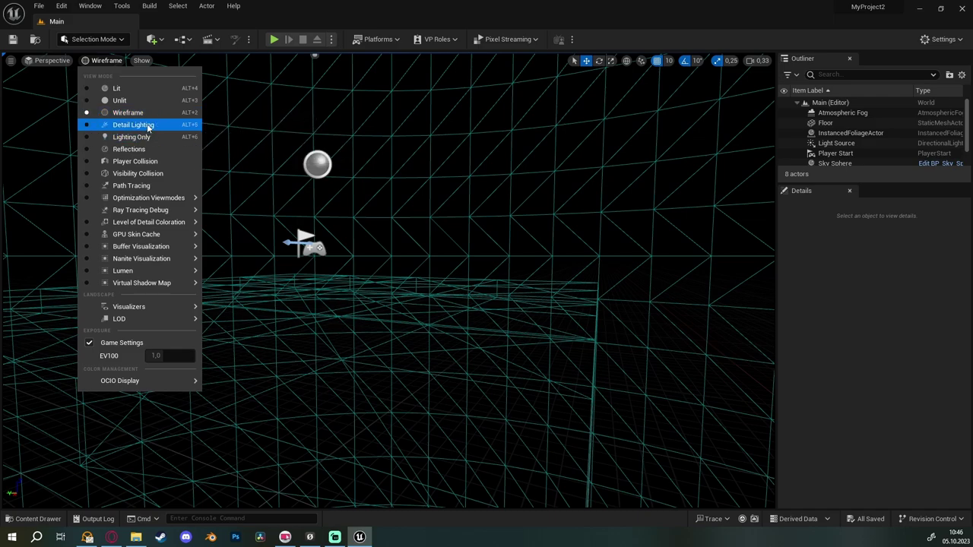
- Preview the level in Detail Lighting, then Lighting Only view modes, orbiting the floor slab
left_click(142, 130)
mouse_move(146, 146)
right_mouse_down()
mouse_move(106, 163)
mouse_move(92, 61)
right_mouse_up()
left_click(91, 61)
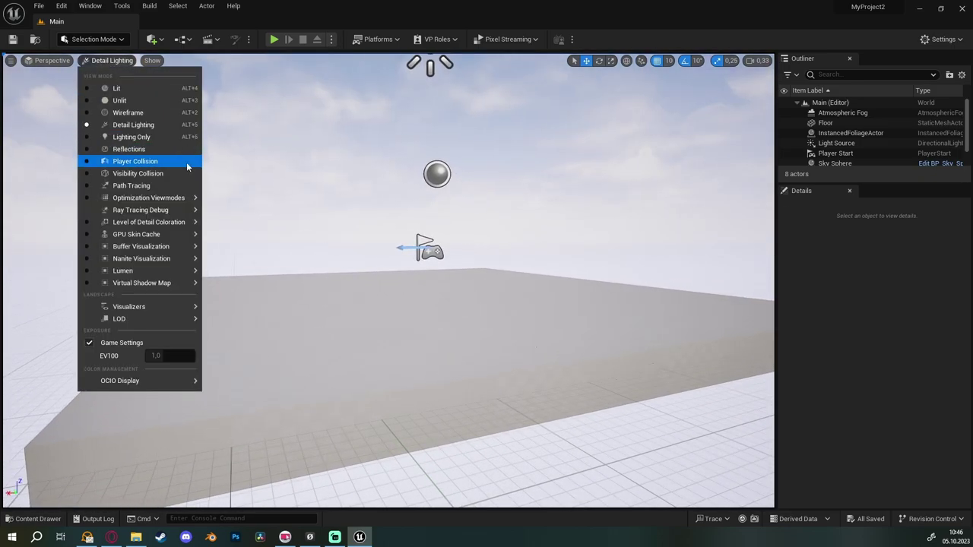
left_click(160, 138)
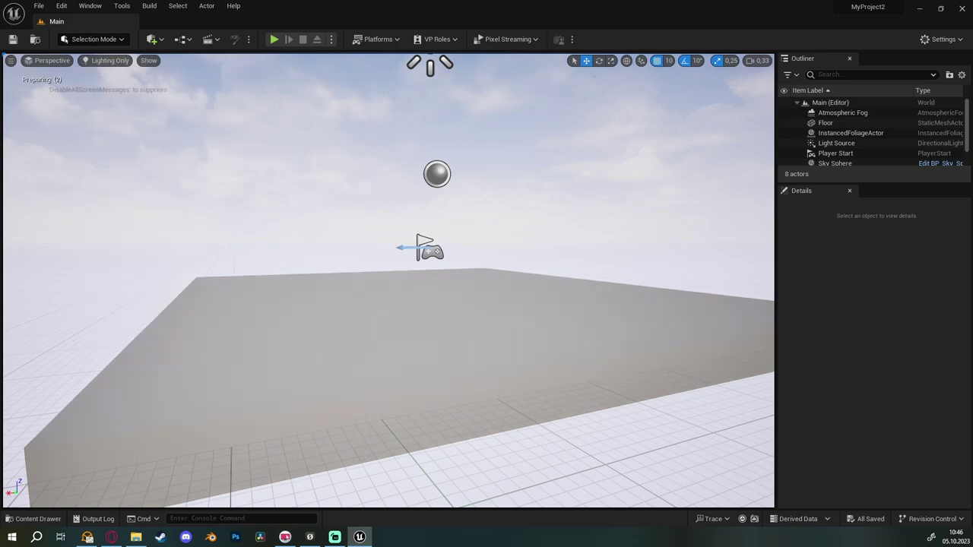
right_click_drag(160, 139, 123, 92)
- Switch to Reflections, then Player Collision, orbiting until the teal collision floor is seen head-on
left_click(91, 63)
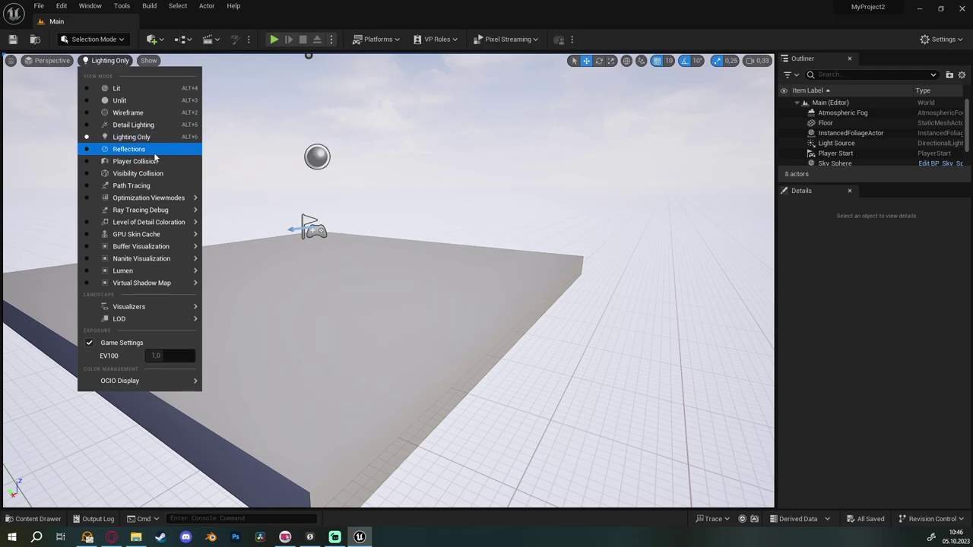
left_click(129, 148)
right_click_drag(139, 139, 139, 190)
left_click(108, 60)
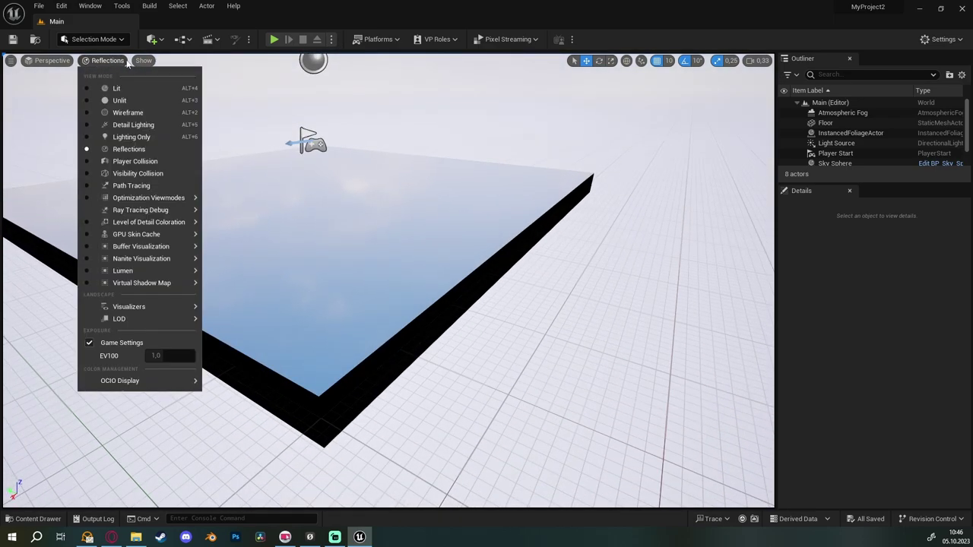
left_click(143, 161)
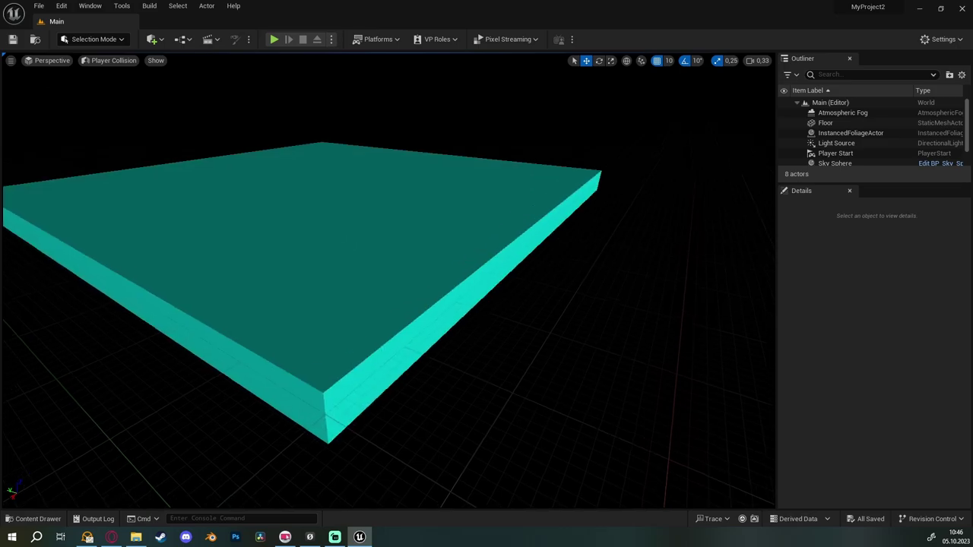
mouse_move(157, 178)
right_mouse_down()
mouse_move(156, 144)
mouse_move(121, 152)
right_mouse_up()
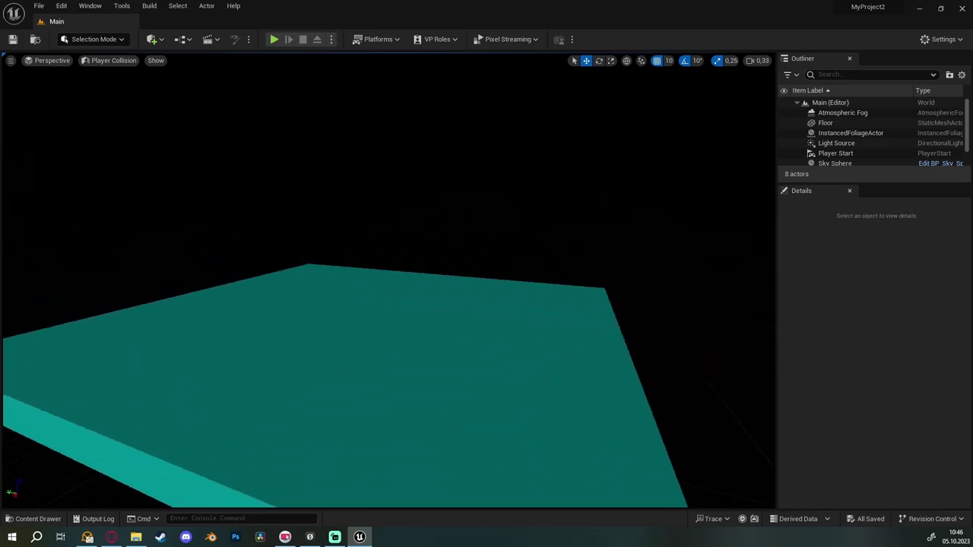
right_click_drag(122, 152, 298, 196)
left_click(107, 62)
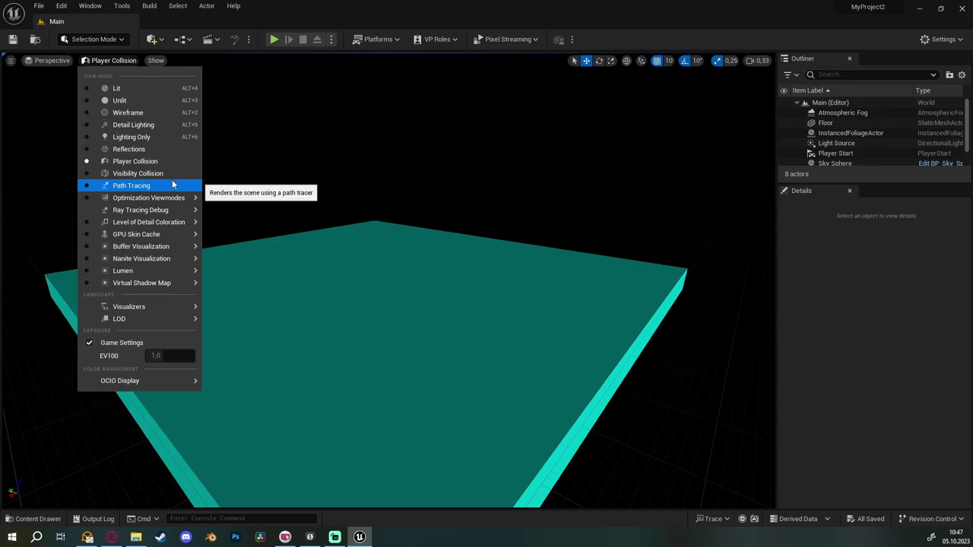
- Browse the view-mode list's Optimization, Buffer Visualization and Lumen submenus
mouse_move(171, 196)
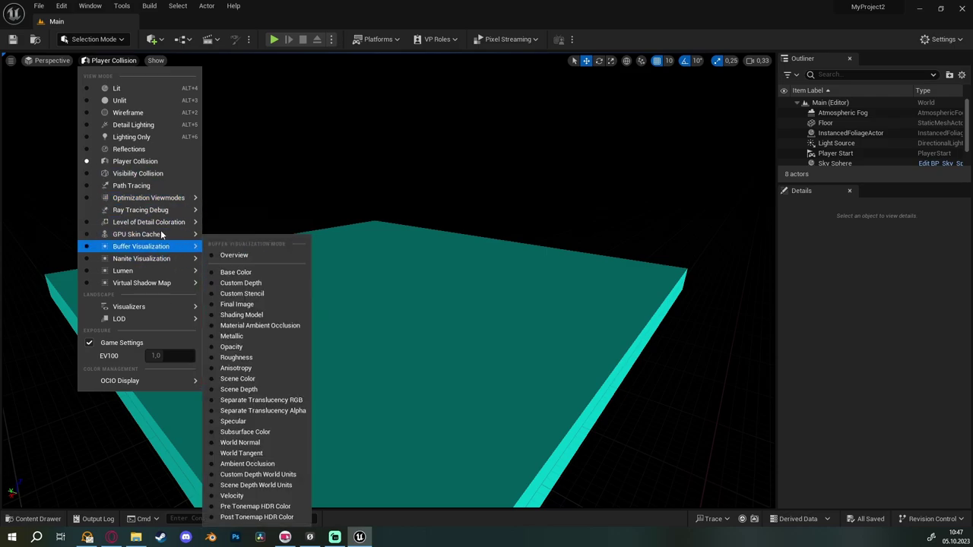
mouse_move(163, 271)
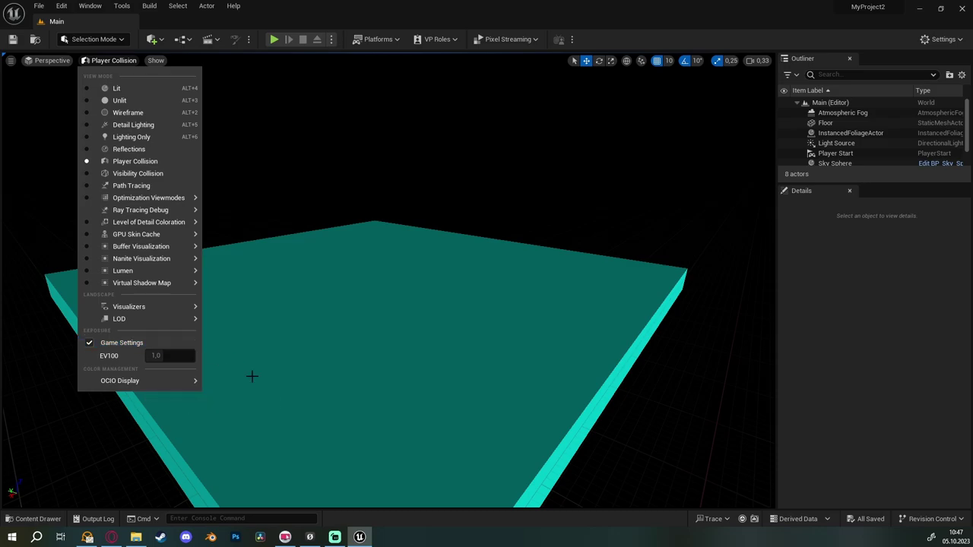
- Switch back to Lit, try a manual EV100 exposure value, then restore Game Settings exposure
left_click(93, 346)
left_click(114, 88)
left_click(91, 61)
left_click_drag(156, 355, 152, 355)
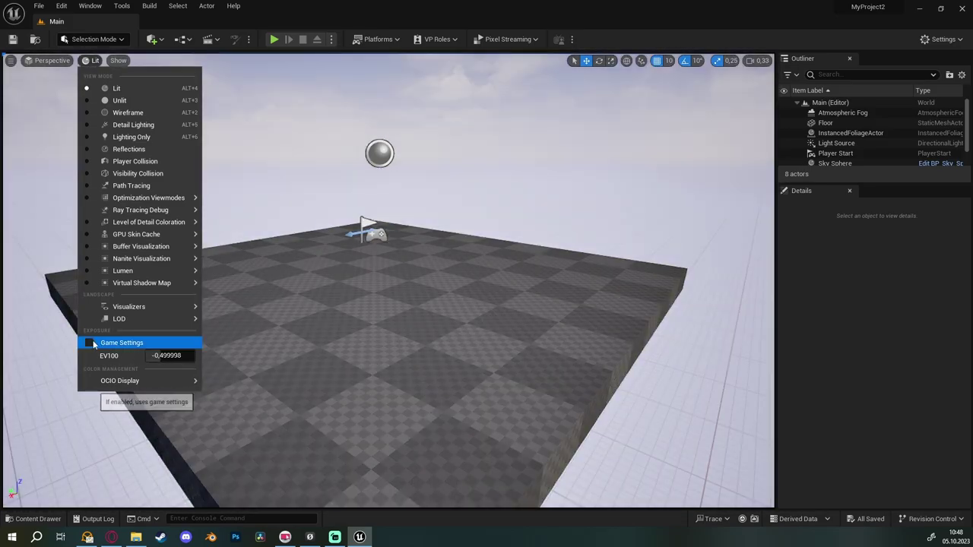
left_click(90, 343)
- Fly the camera past the floor edge and down toward the Player Start
right_click_drag(301, 380, 426, 319)
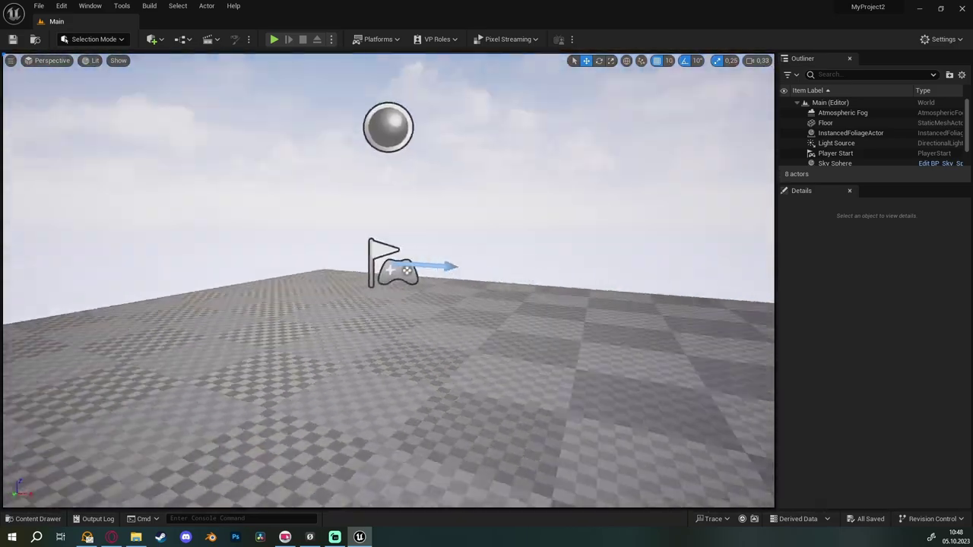
right_click_drag(324, 392, 324, 392)
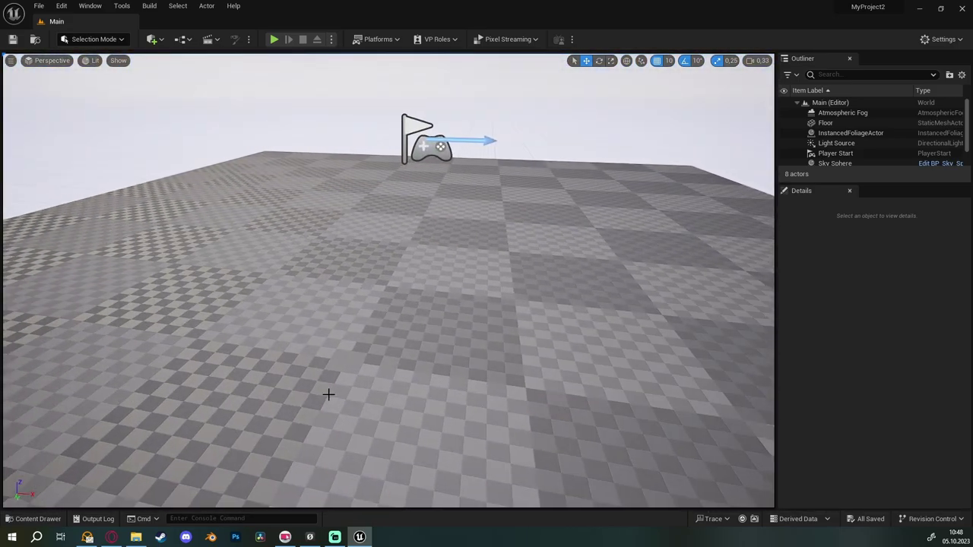
right_click_drag(586, 320, 587, 320)
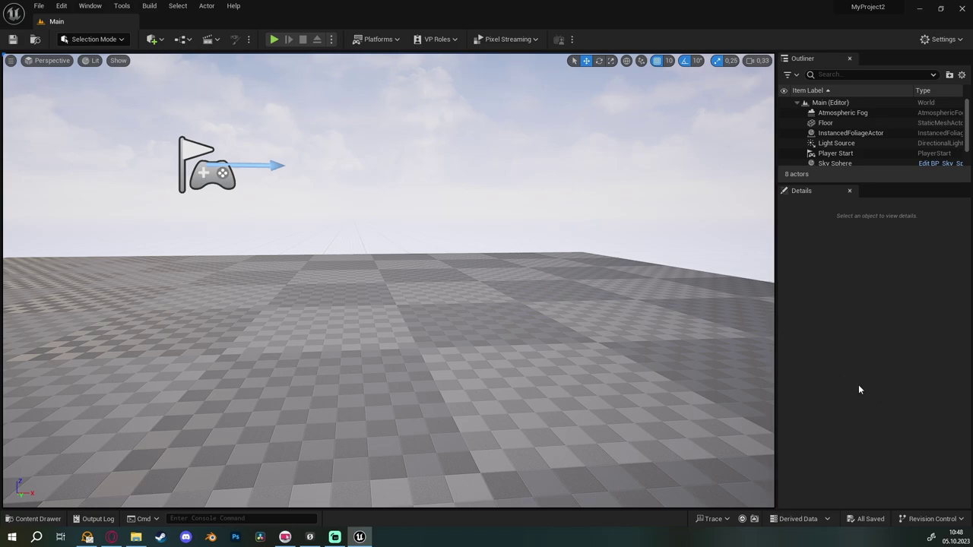
- Look over the Show menu's show-flag submenus, then select the Floor and frame it with F
left_click(47, 60)
left_click(92, 60)
left_click(123, 55)
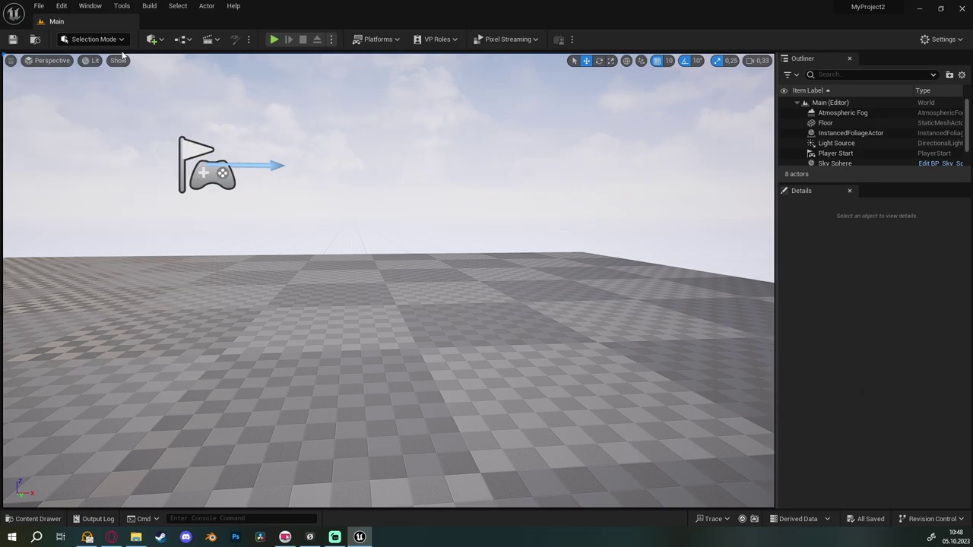
left_click(119, 60)
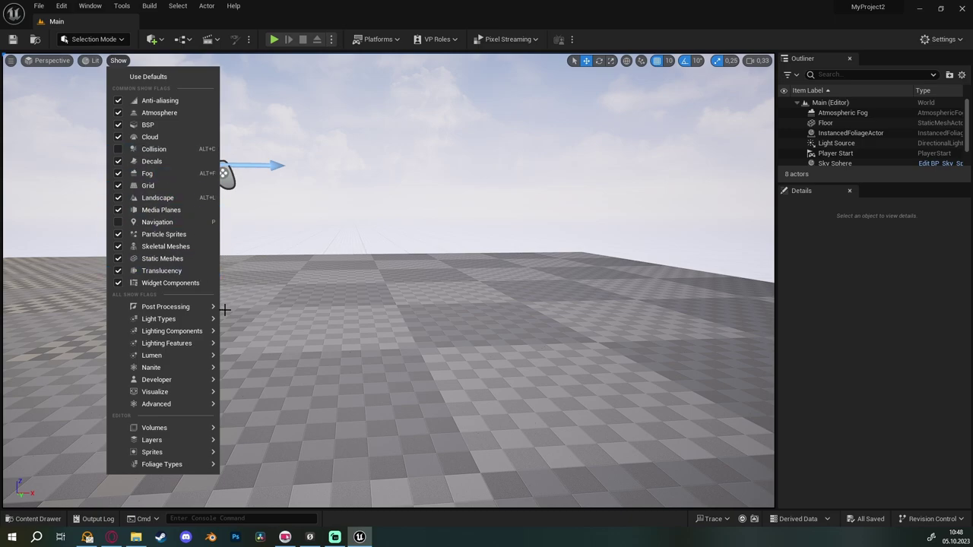
mouse_move(171, 355)
mouse_move(171, 331)
left_click(283, 272)
key("f")
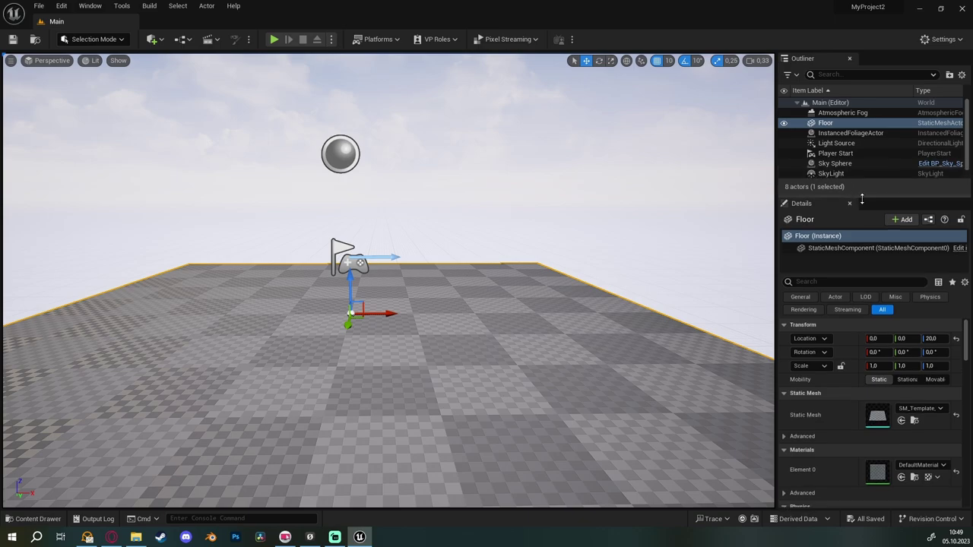
- Enlarge the Outliner list, select Atmospheric Fog, then select the Floor and frame it with F
left_click_drag(860, 184, 860, 301)
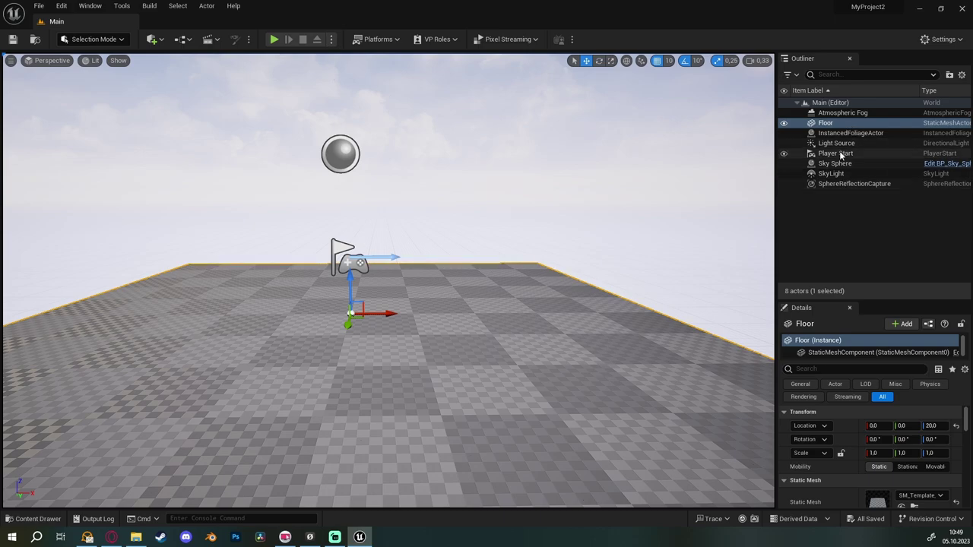
left_click(840, 113)
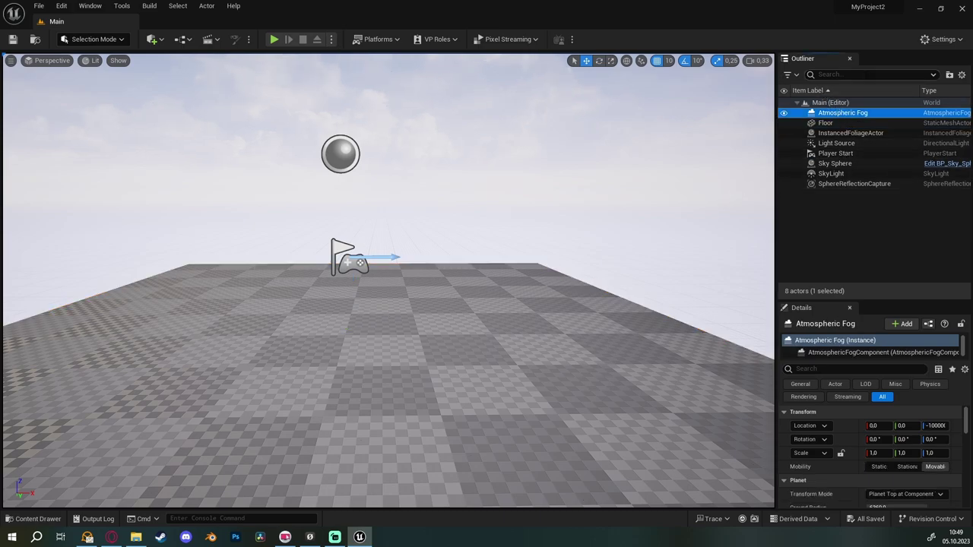
right_click_drag(551, 221, 608, 190)
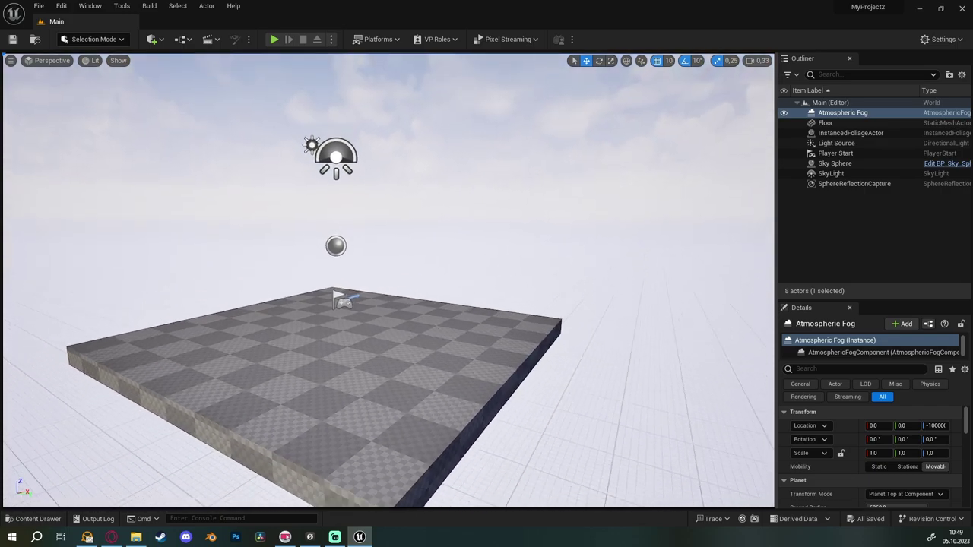
right_click_drag(556, 262, 556, 263)
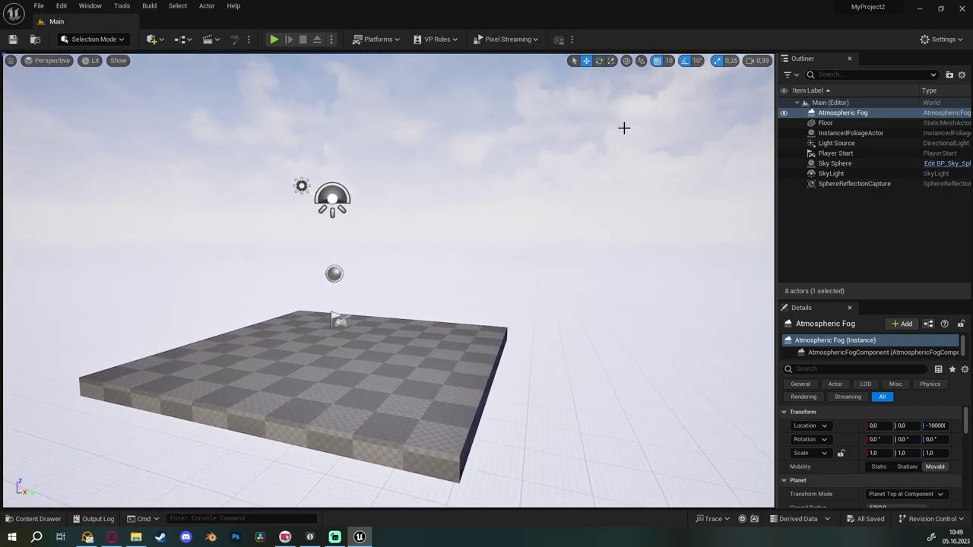
left_click(825, 123)
key("f")
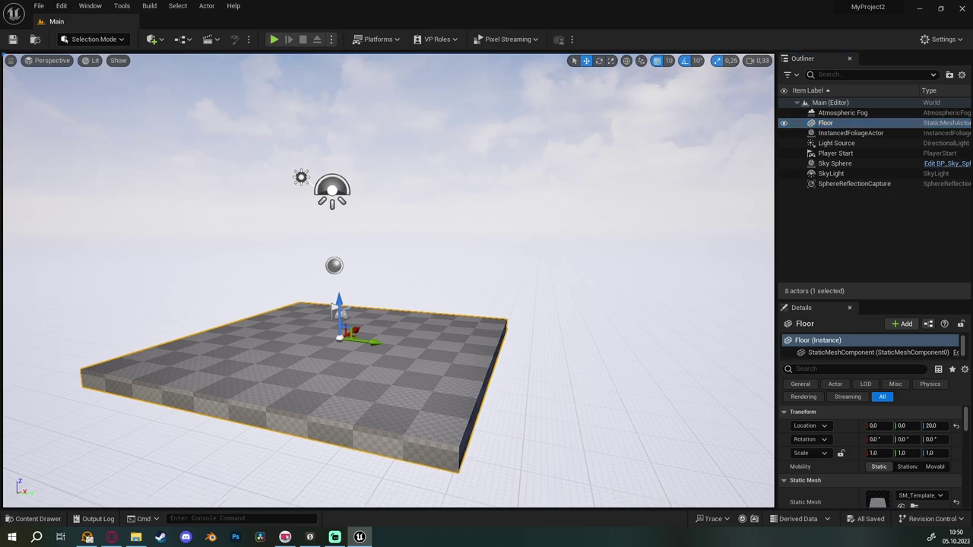
- Frame the Light Source with F, then select the SkyLight and Player Start actors
right_click_drag(462, 341, 462, 342)
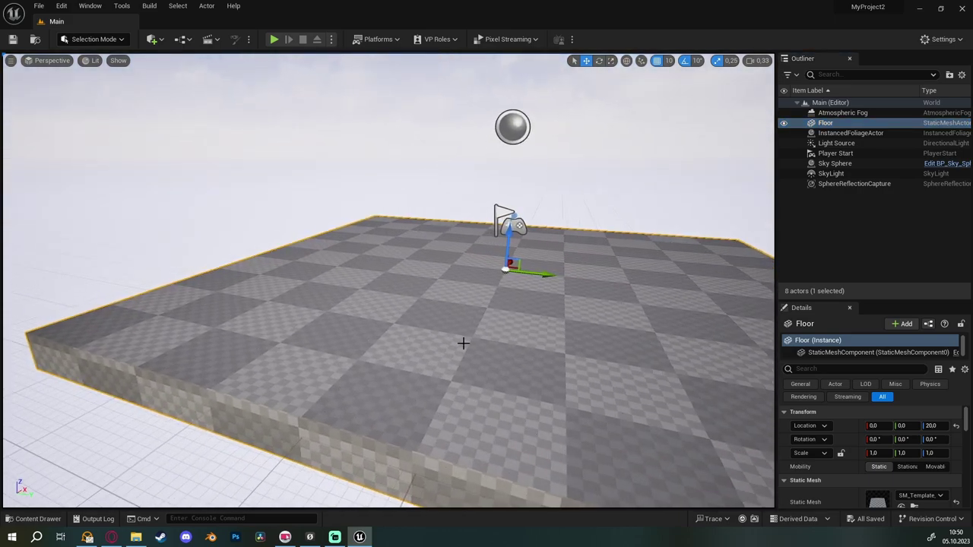
scroll(462, 341, "down", 2)
left_click(832, 146)
key("f")
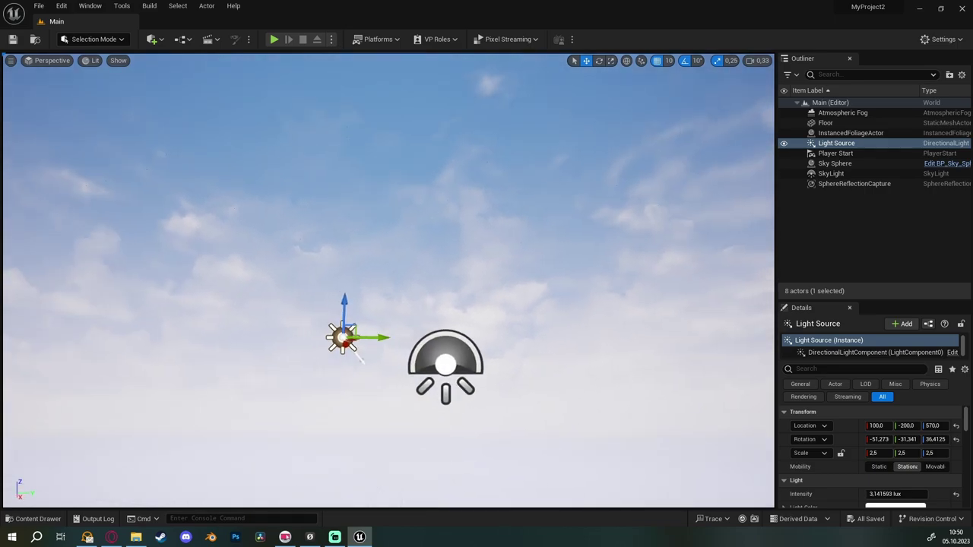
right_click_drag(387, 282, 387, 281)
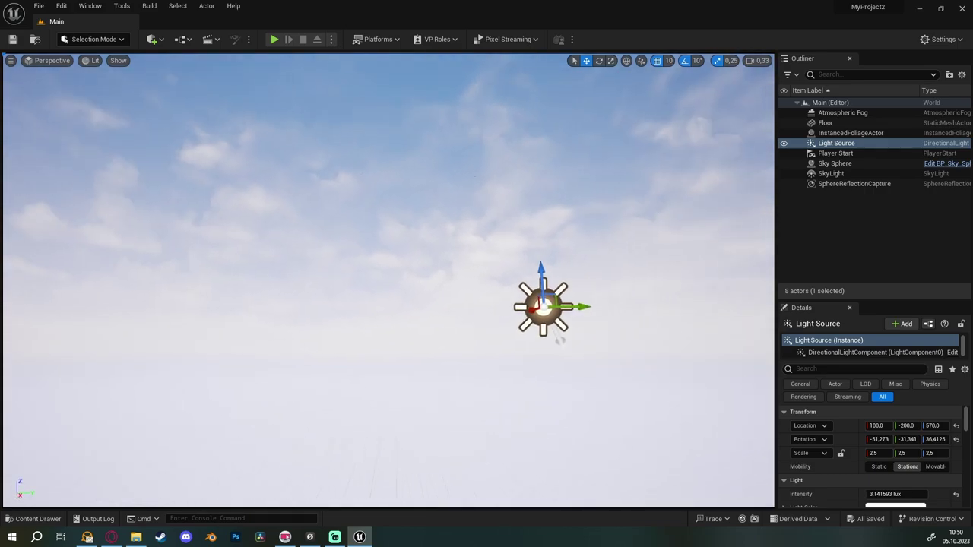
scroll(397, 215, "down", 4)
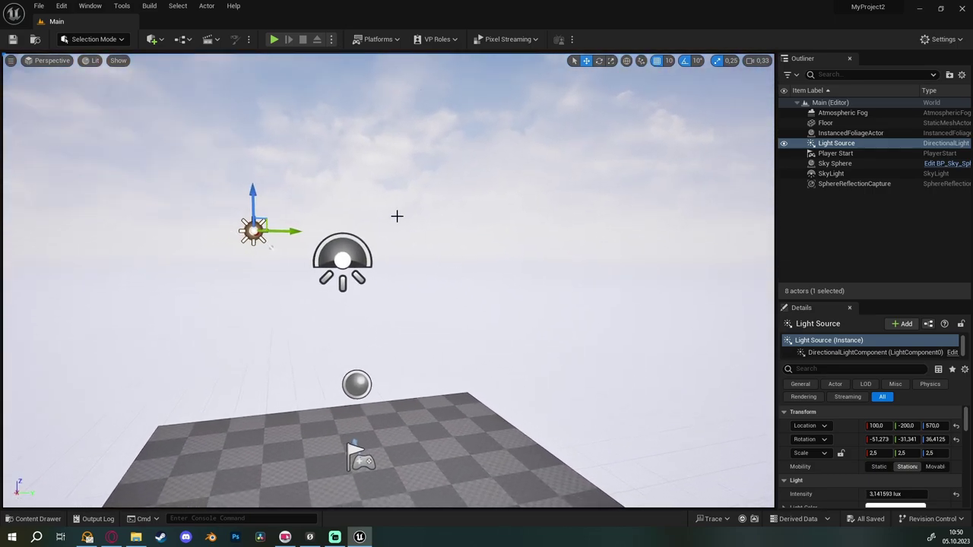
left_click(344, 259)
left_click(834, 153)
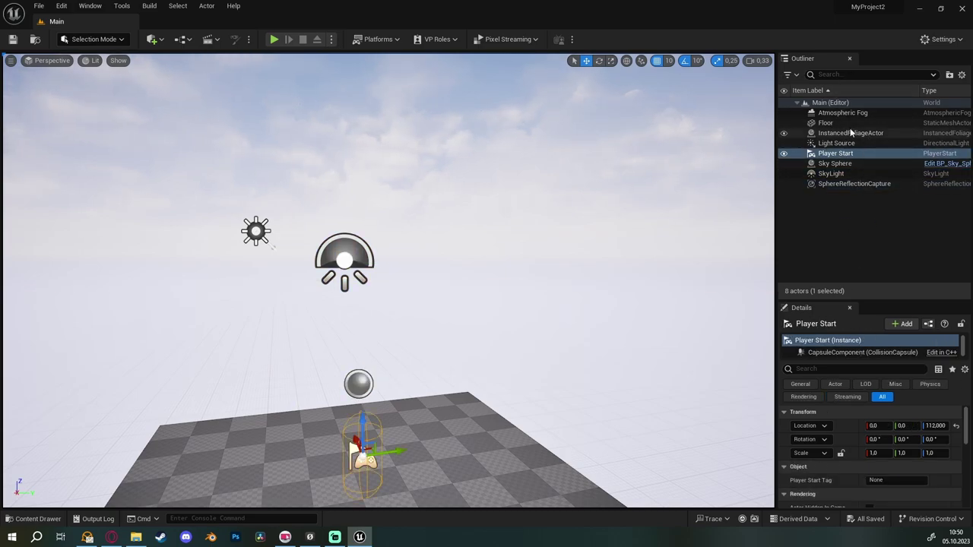
key("Left")
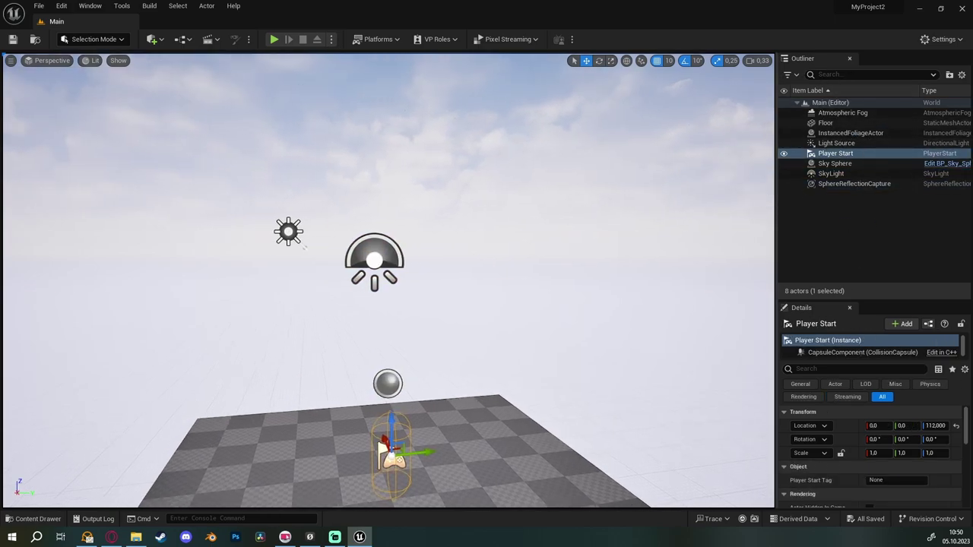
- Widen the Outliner and Details panels, sort actors by Item Label, and click through each entry
left_click_drag(778, 212, 735, 212)
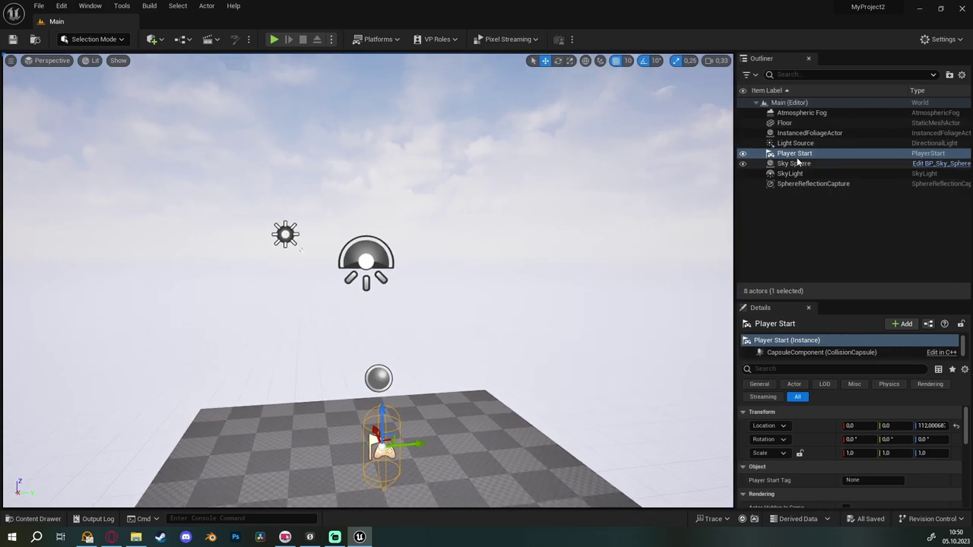
left_click(785, 91)
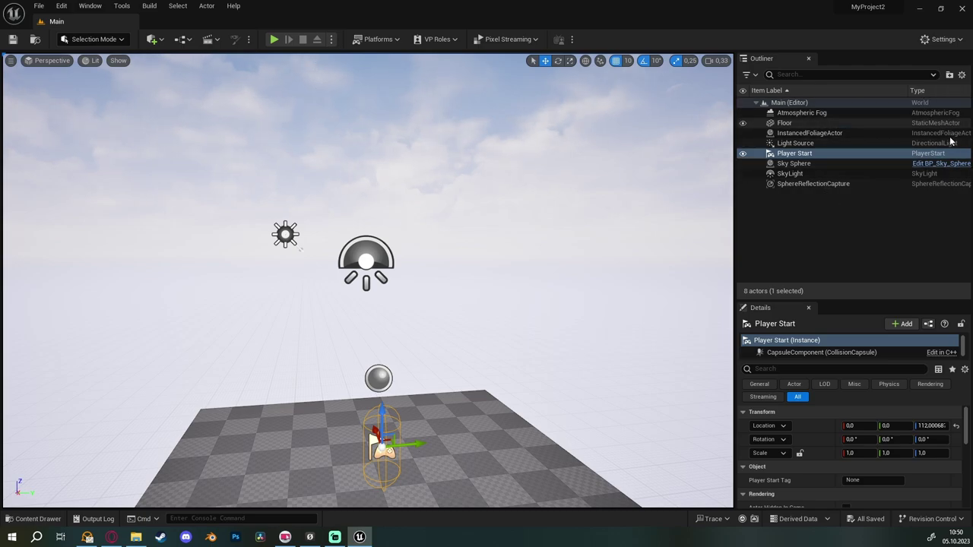
left_click(927, 102)
left_click(937, 112)
left_click(941, 123)
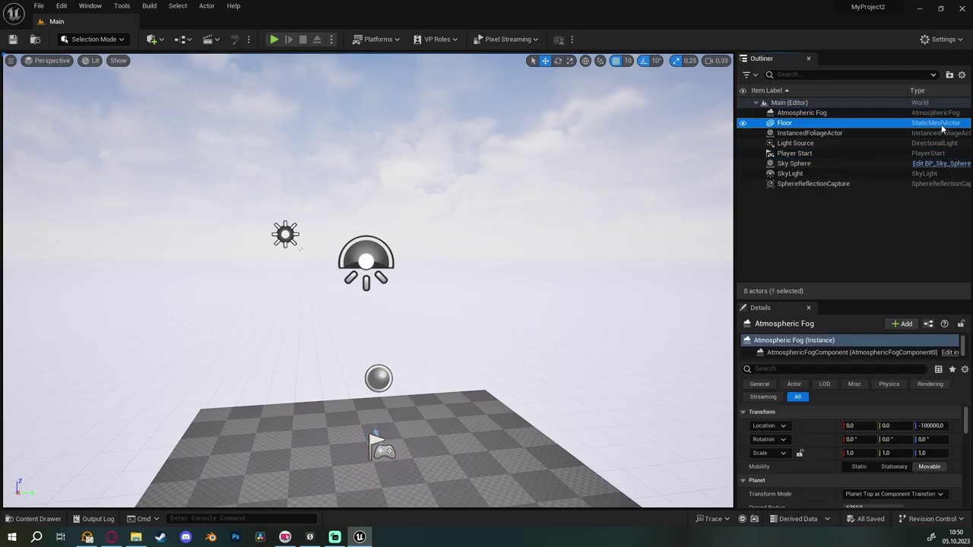
left_click(941, 133)
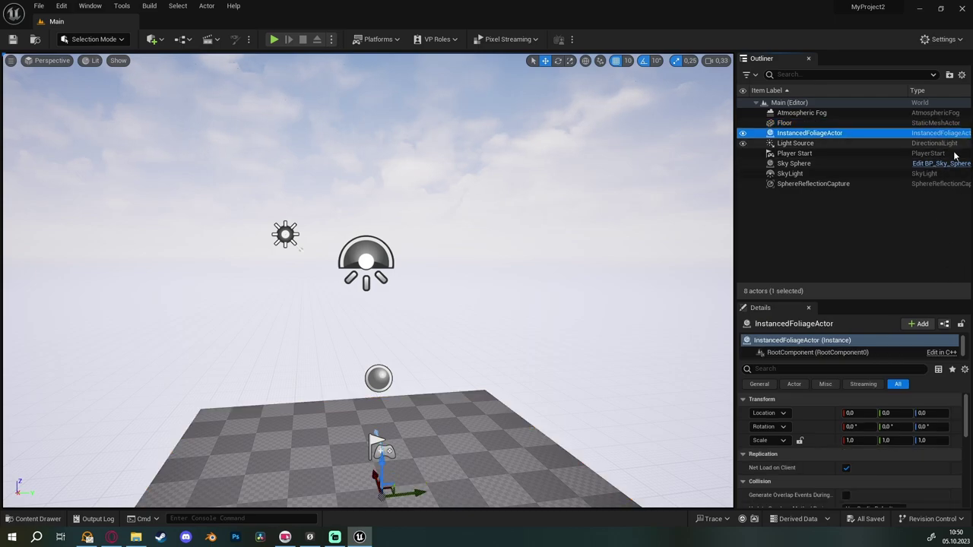
left_click(927, 143)
left_click(927, 155)
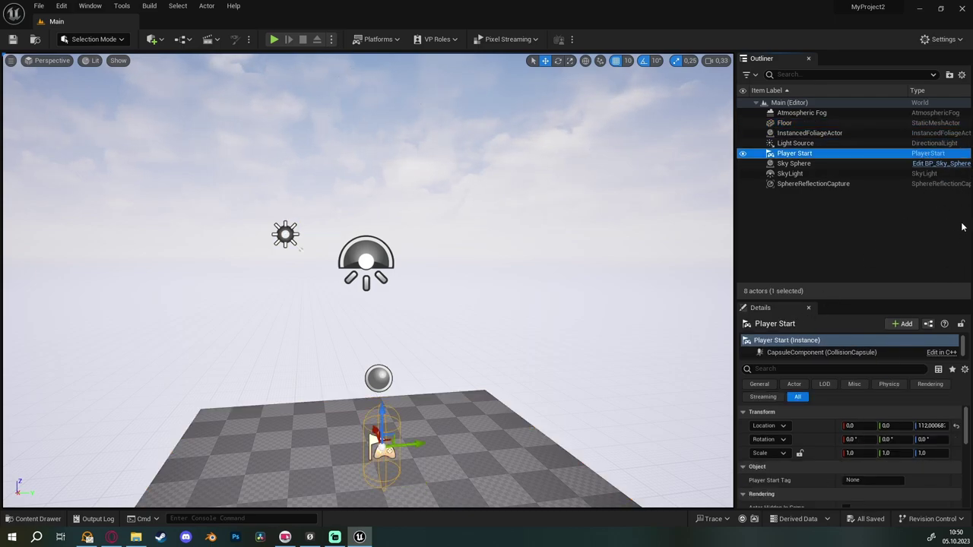
- Toggle the Outliner's sort order back and forth several times
left_click(743, 91)
left_click(743, 92)
left_click(744, 92)
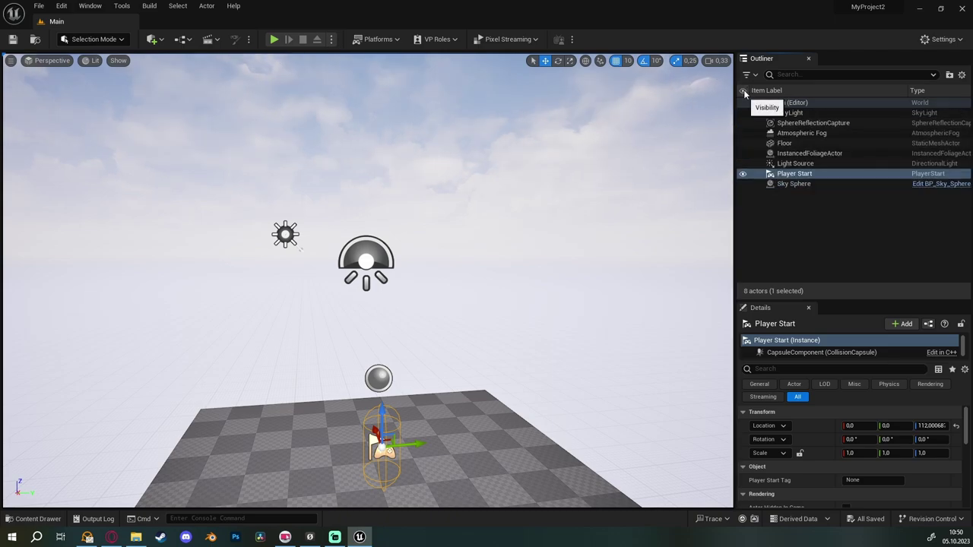
left_click(743, 91)
left_click(743, 92)
left_click(744, 91)
left_click(744, 91)
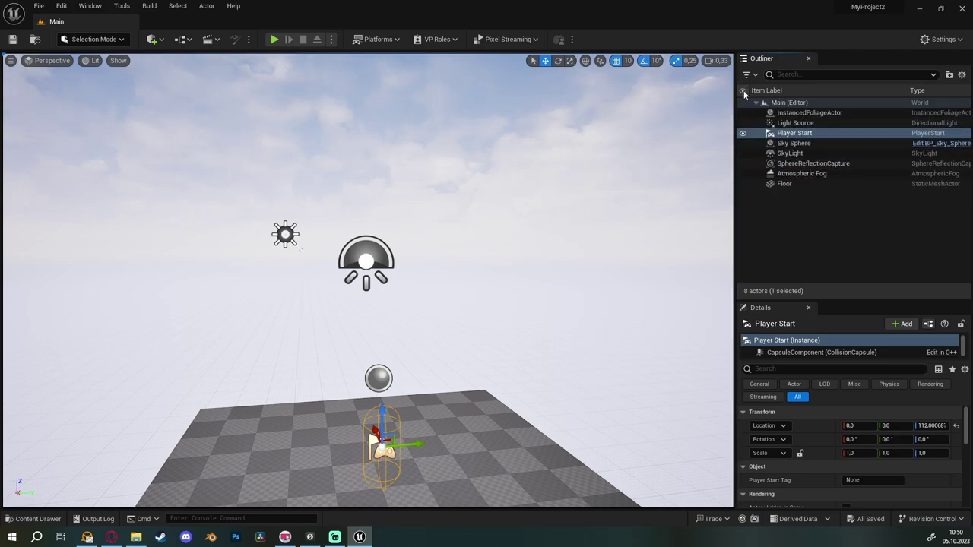
left_click(743, 92)
left_click(743, 91)
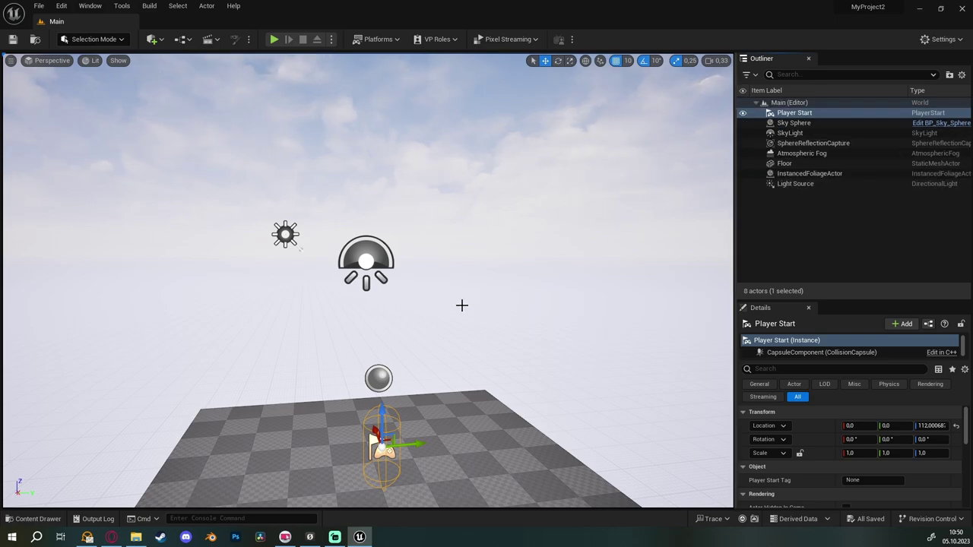
- Hide the Floor with its eye icon, show it again, and clear the selection
mouse_move(461, 304)
right_mouse_down()
mouse_move(461, 349)
mouse_move(426, 326)
right_mouse_up()
left_click(435, 347)
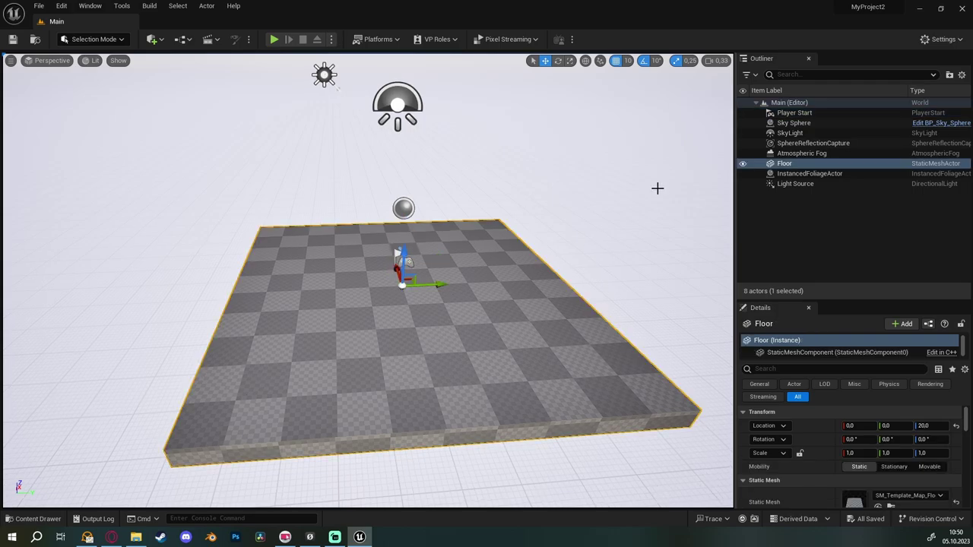
left_click(742, 164)
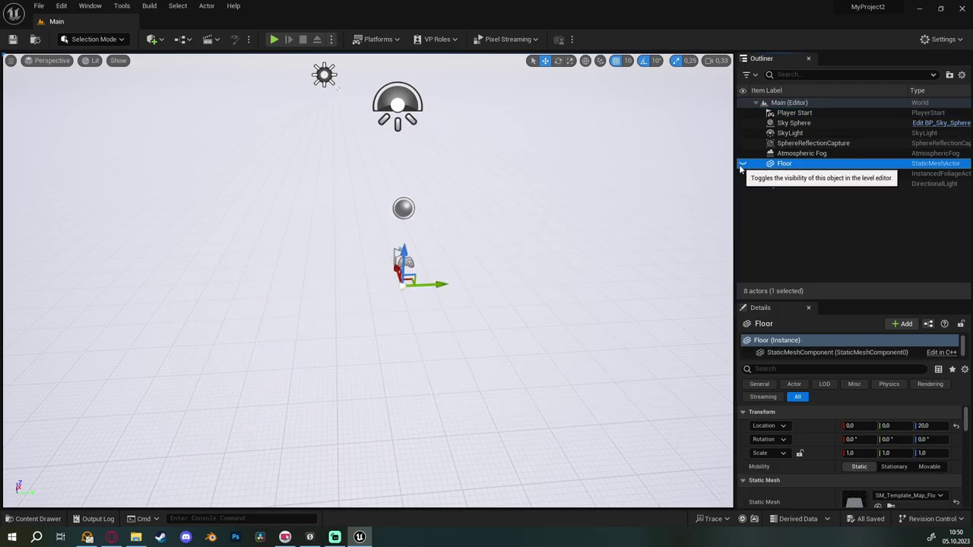
left_click(743, 164)
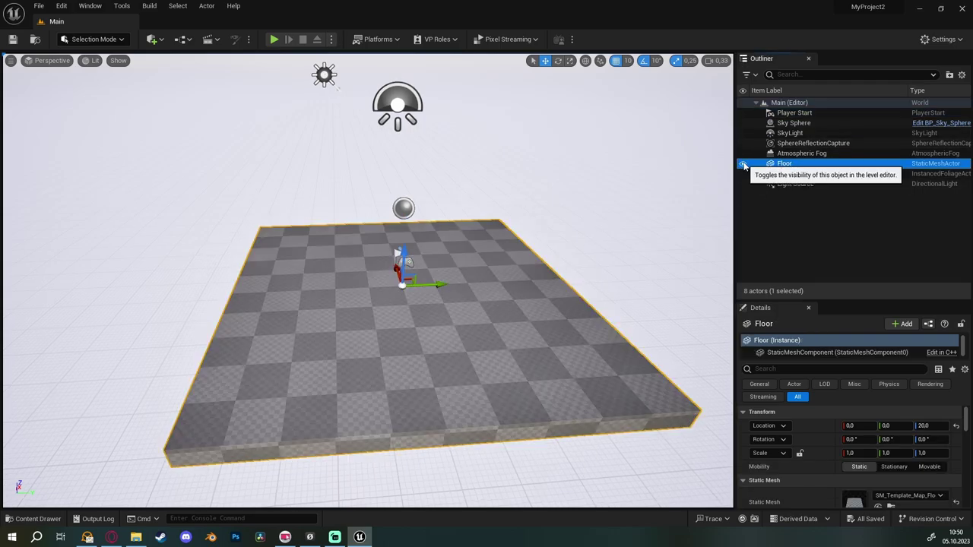
left_click(786, 210)
right_click(781, 213)
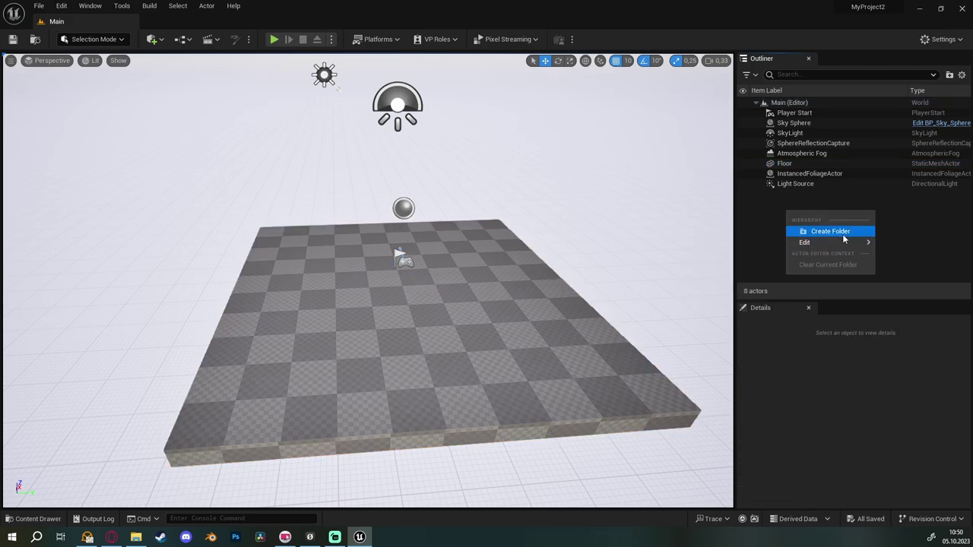
left_click(774, 220)
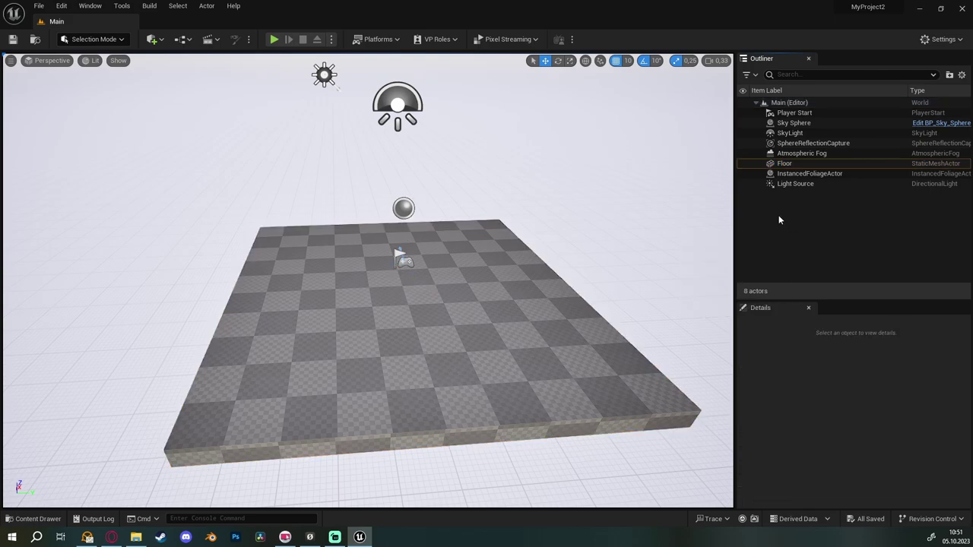
right_click(779, 210)
left_click(821, 226)
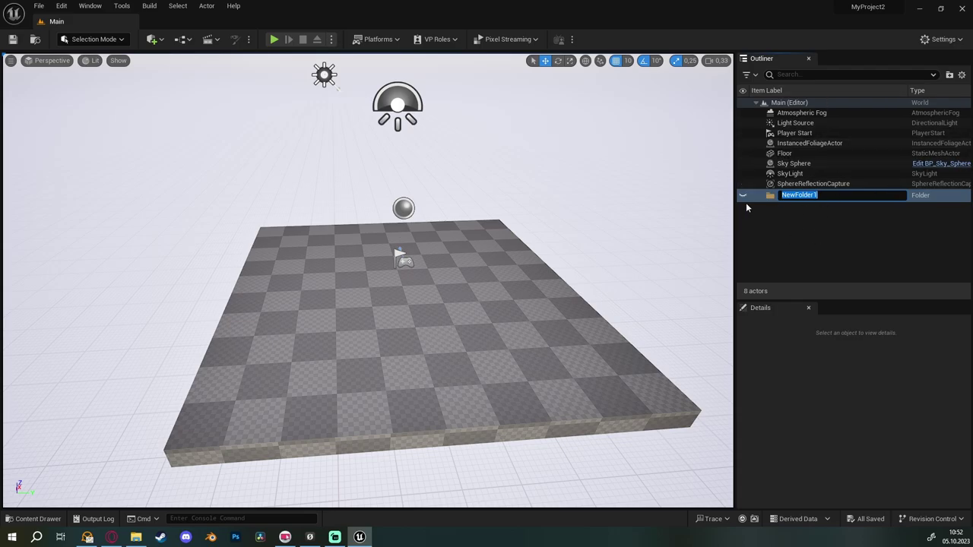
left_click(817, 231)
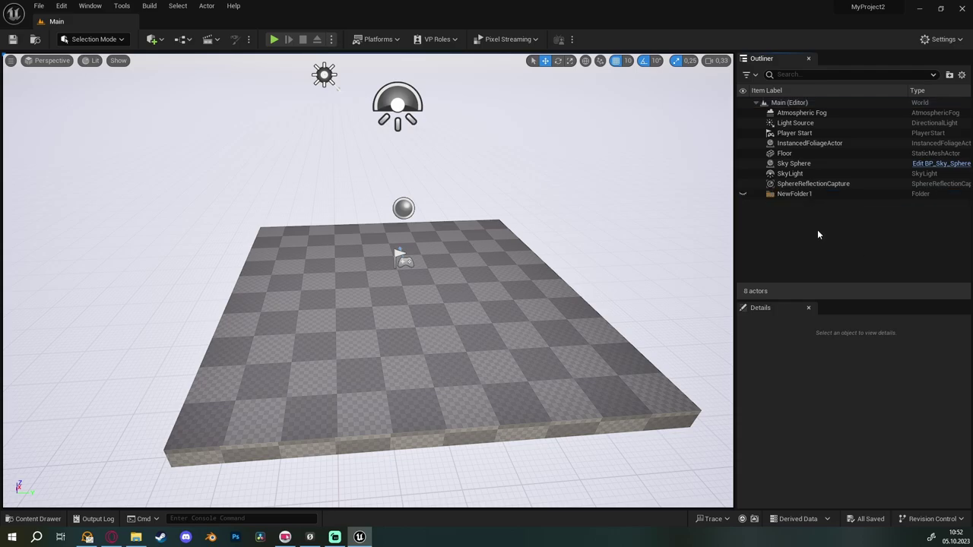
left_click(789, 195)
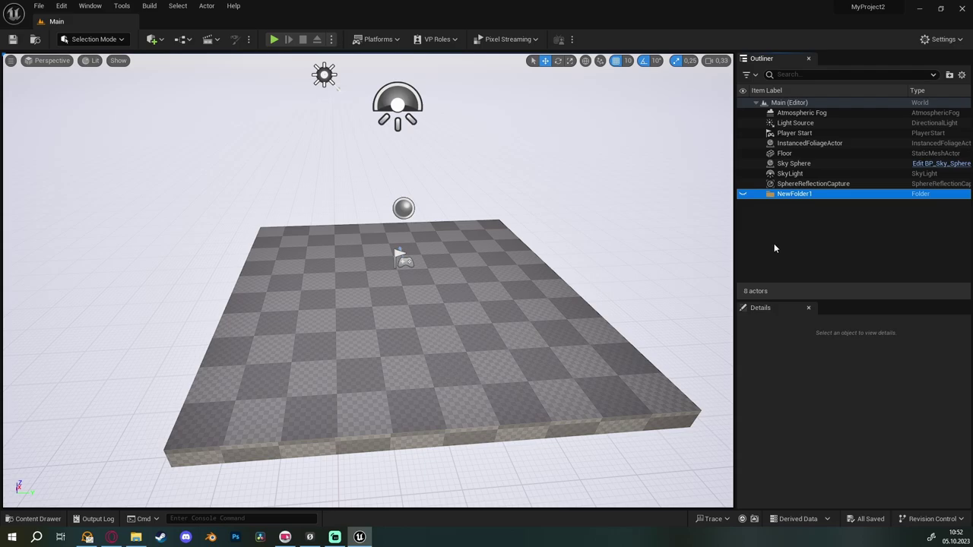
key("Delete")
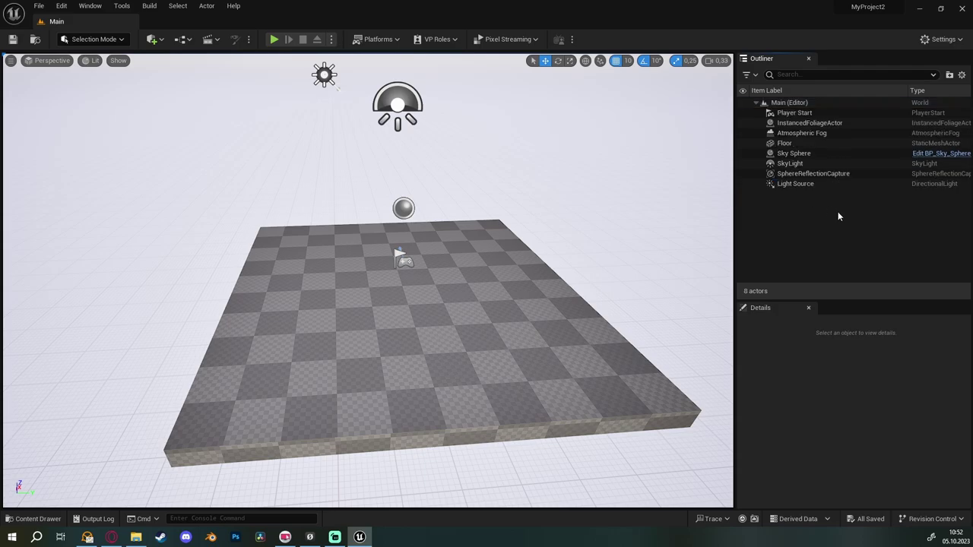
left_click(755, 76)
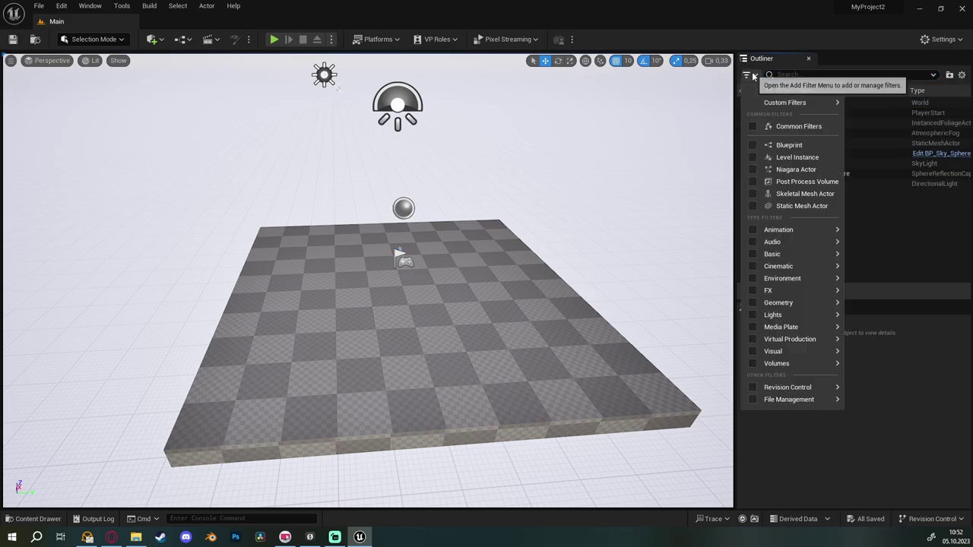
left_click(751, 145)
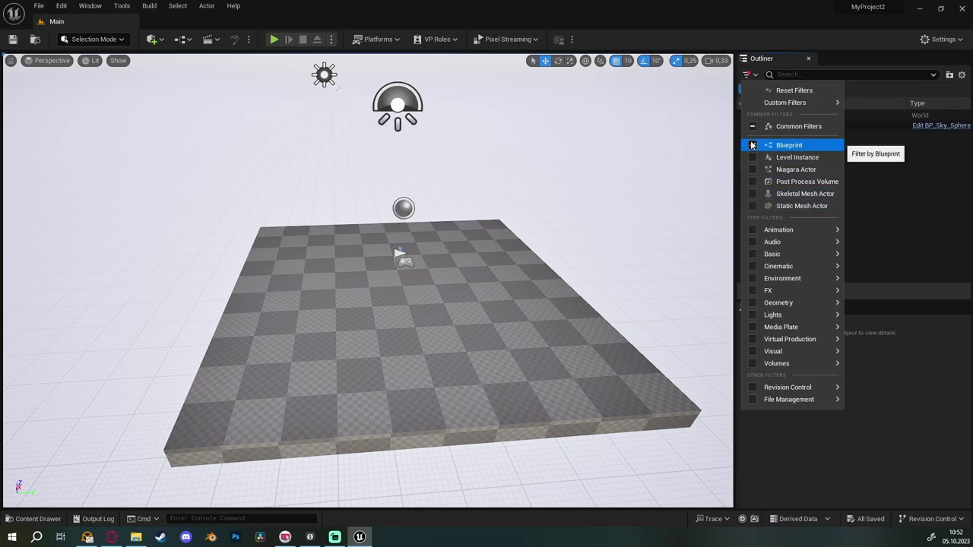
left_click(926, 213)
left_click(747, 73)
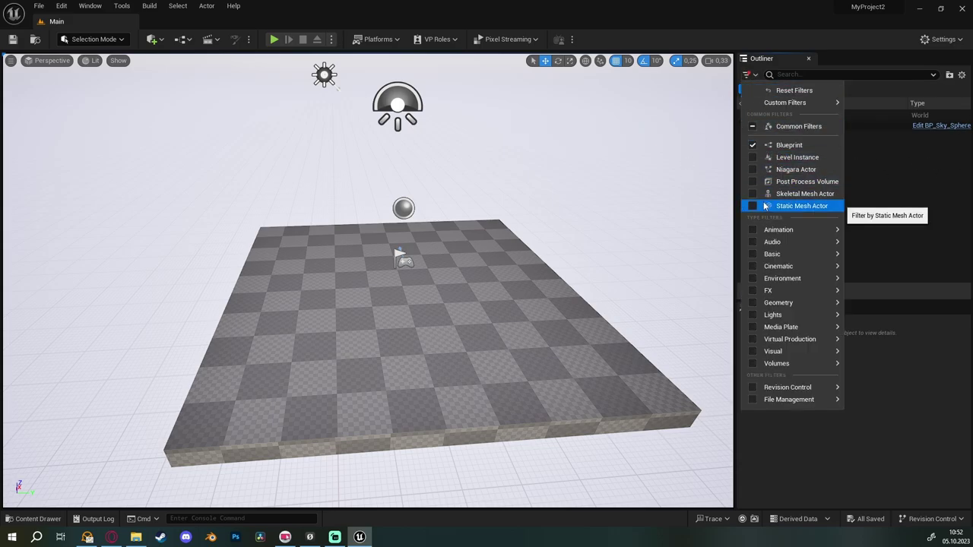
left_click(753, 145)
left_click(849, 180)
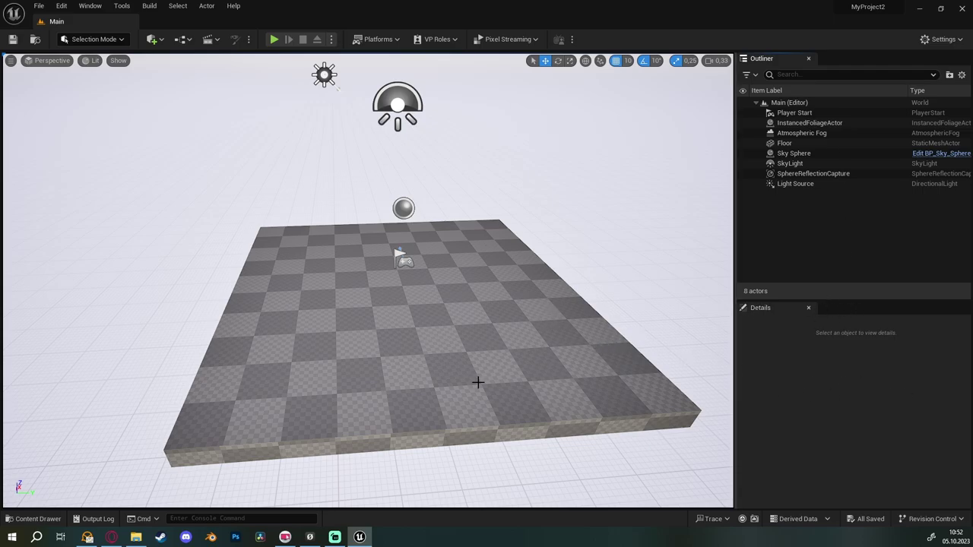
left_click(498, 349)
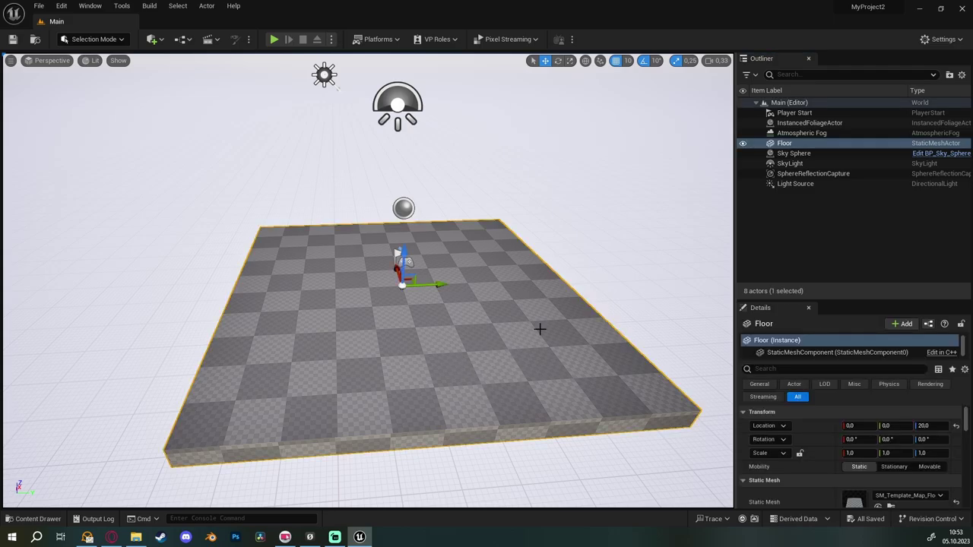
left_click_drag(851, 300, 852, 185)
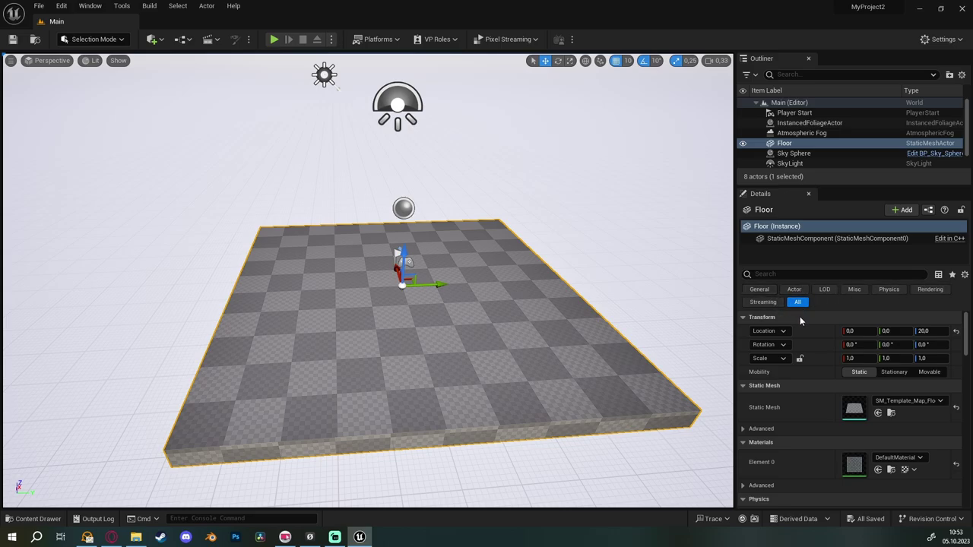
scroll(844, 342, "down", 1)
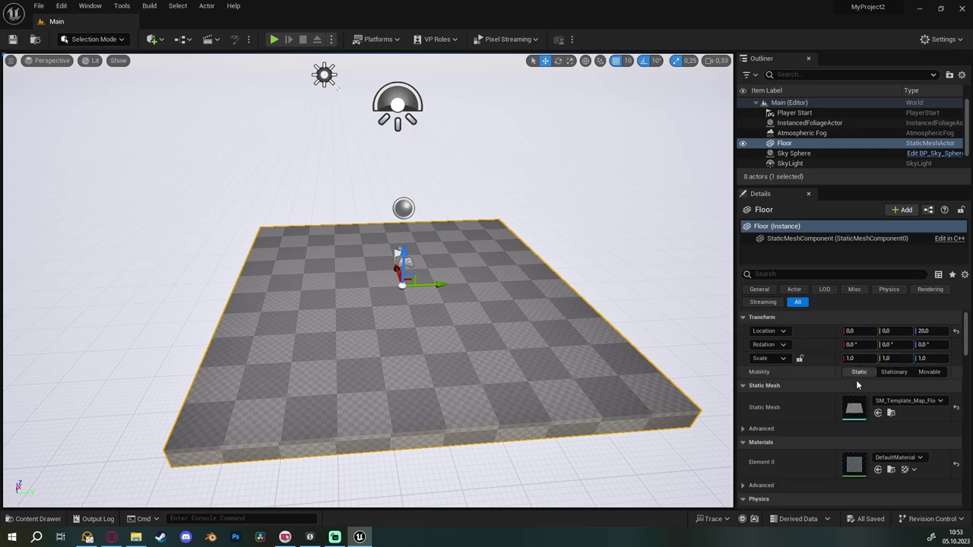
scroll(779, 387, "down", 3)
scroll(871, 382, "down", 3)
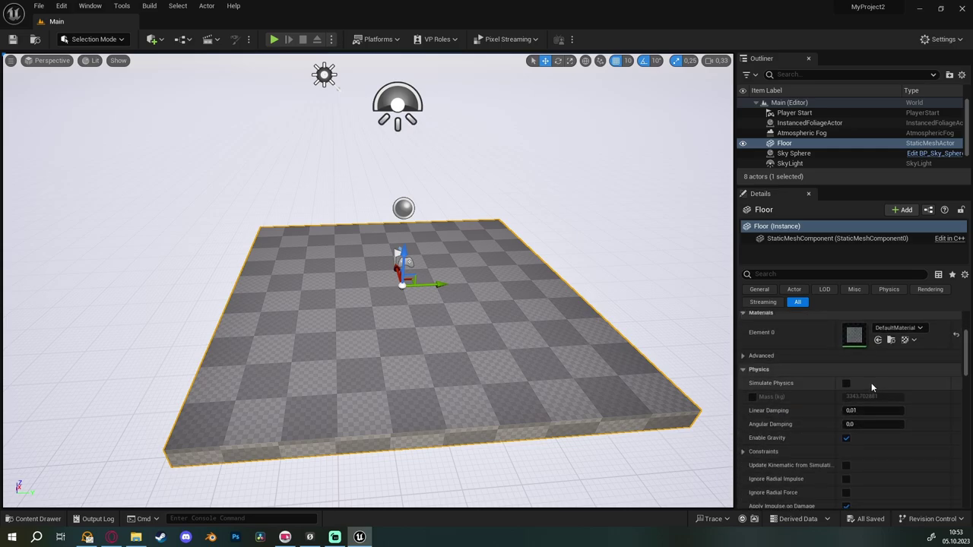
scroll(860, 386, "down", 1)
scroll(858, 389, "down", 1)
scroll(866, 389, "down", 1)
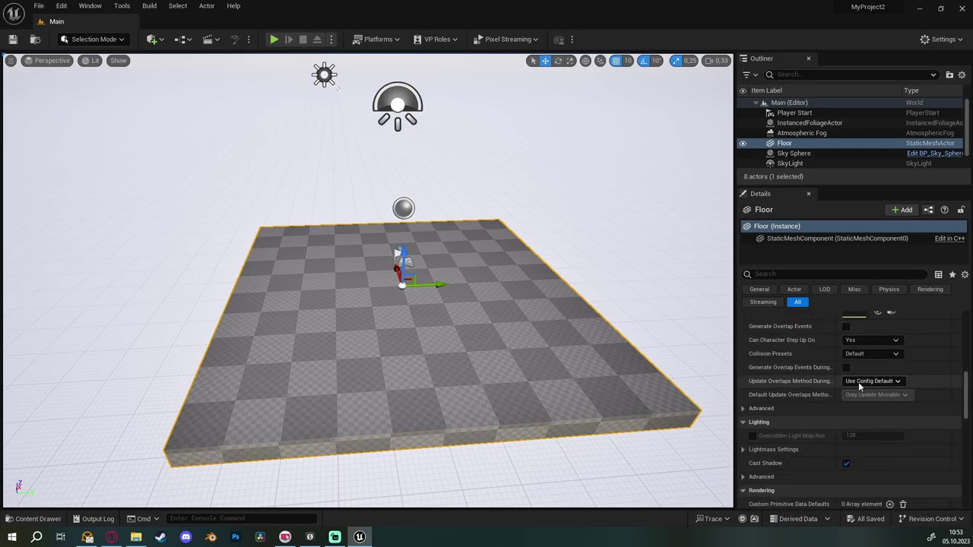
scroll(862, 386, "down", 1)
scroll(863, 384, "down", 1)
scroll(864, 385, "down", 1)
scroll(862, 386, "down", 2)
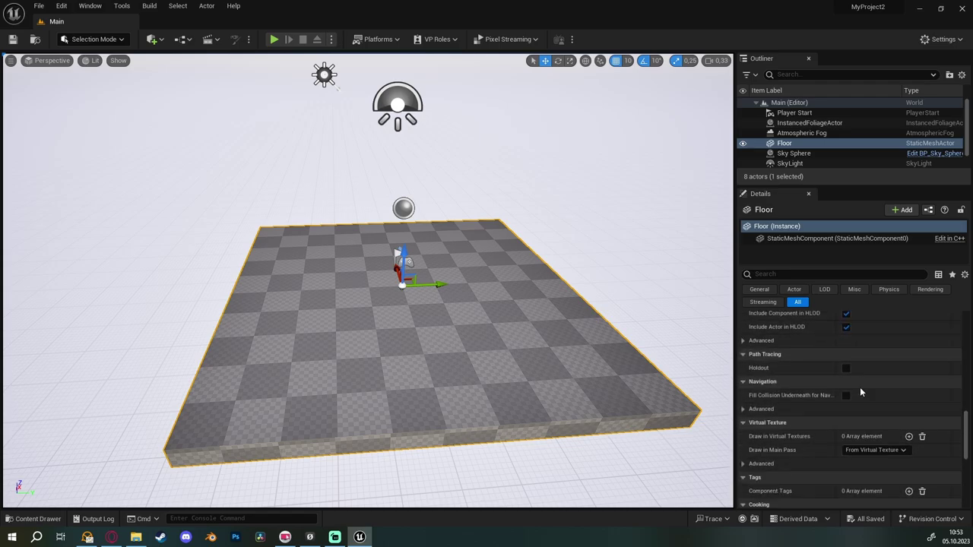
scroll(860, 387, "down", 1)
scroll(858, 385, "down", 1)
scroll(858, 386, "down", 2)
scroll(844, 398, "down", 2)
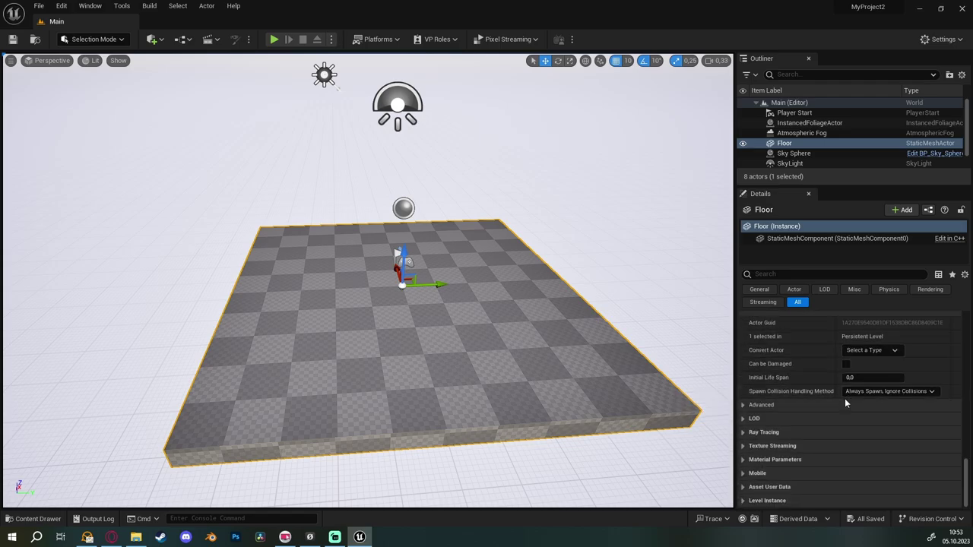
scroll(941, 468, "up", 15)
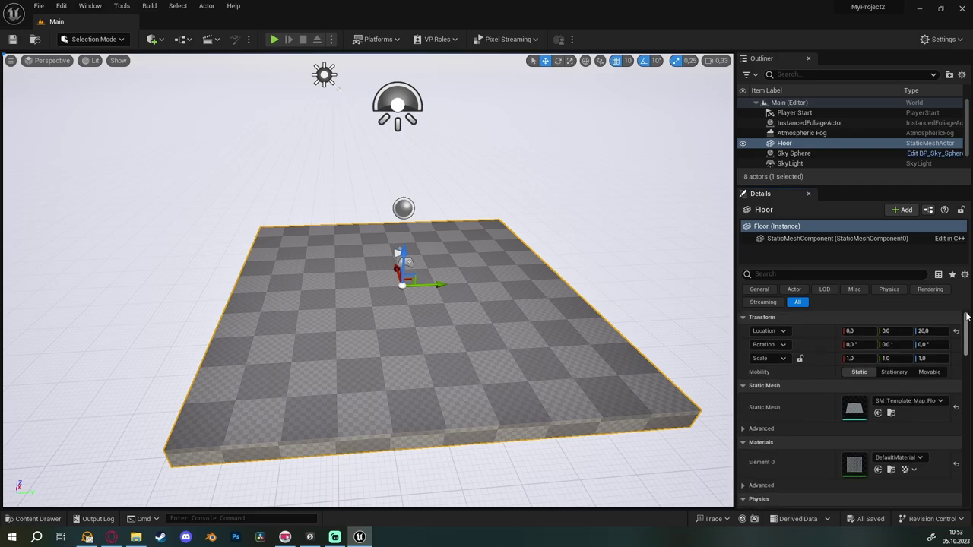
scroll(962, 335, "down", 1)
scroll(964, 335, "up", 1)
scroll(966, 336, "down", 1)
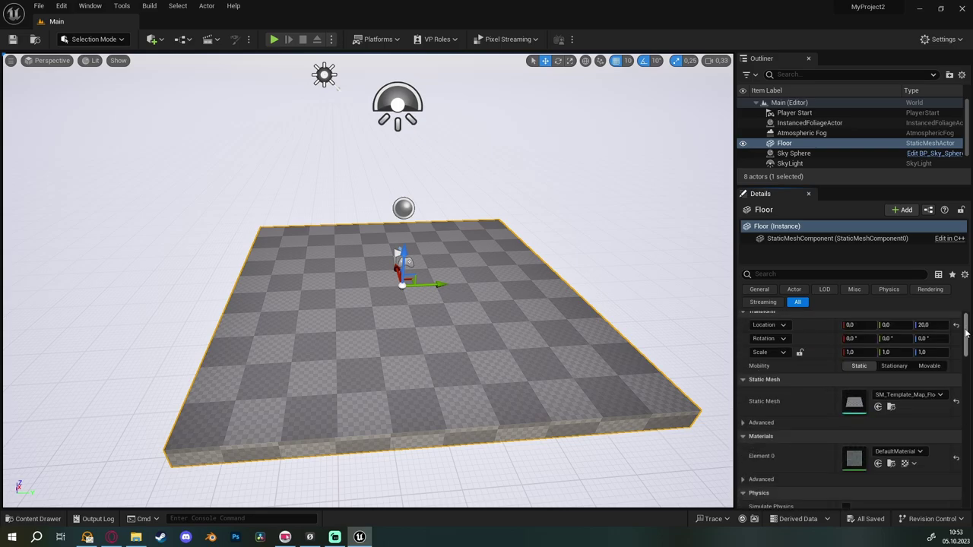
scroll(966, 331, "up", 1)
scroll(967, 325, "down", 1)
scroll(968, 318, "up", 1)
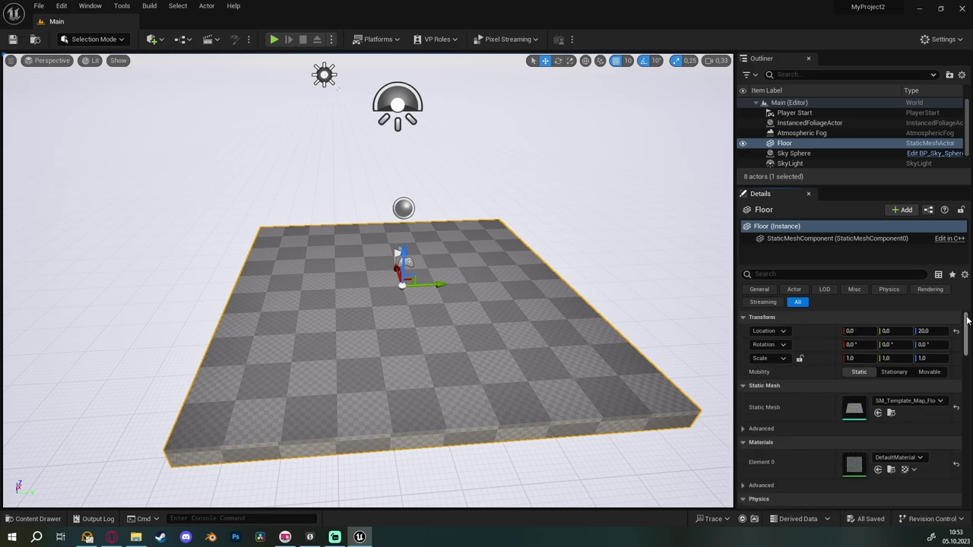
scroll(967, 321, "down", 5)
scroll(965, 326, "up", 5)
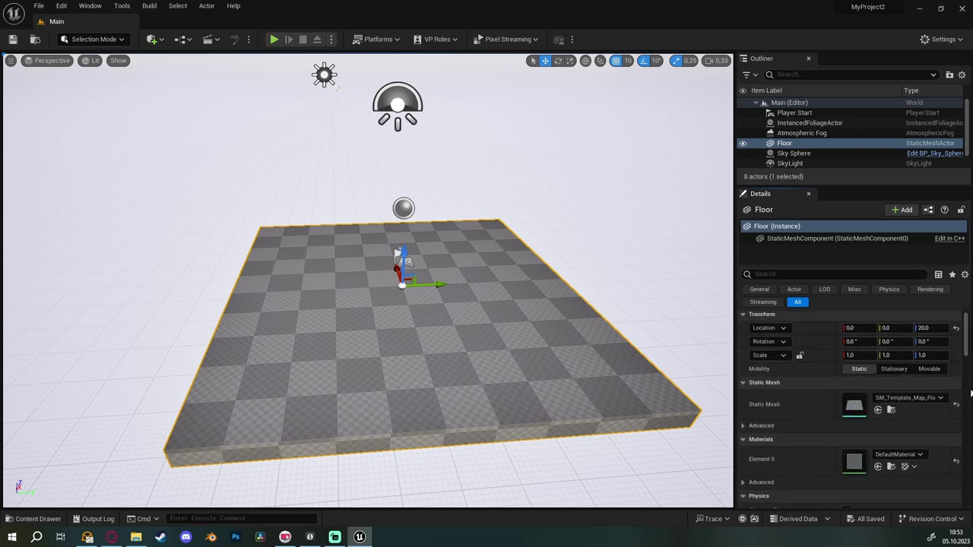
scroll(966, 335, "down", 5)
scroll(962, 328, "up", 5)
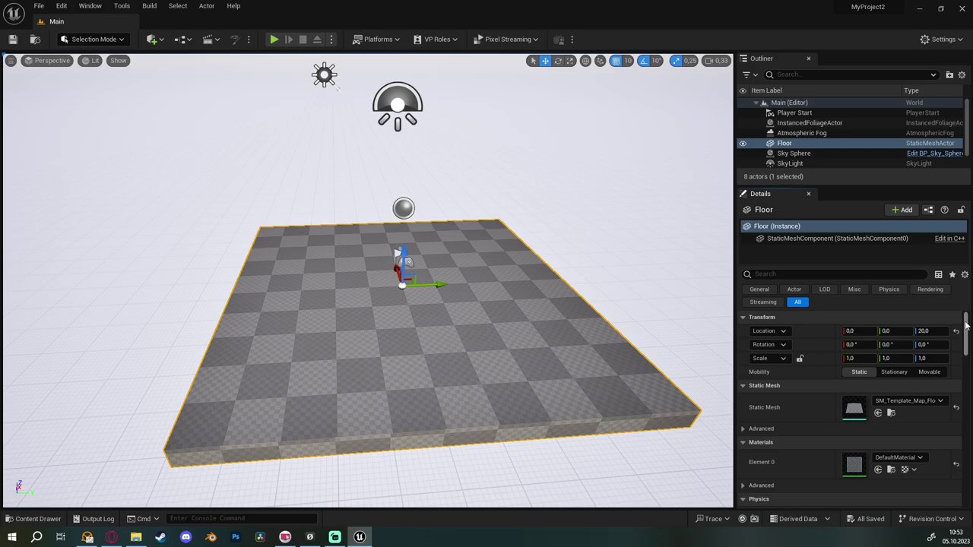
scroll(966, 324, "down", 5)
scroll(963, 320, "up", 5)
left_click(756, 275)
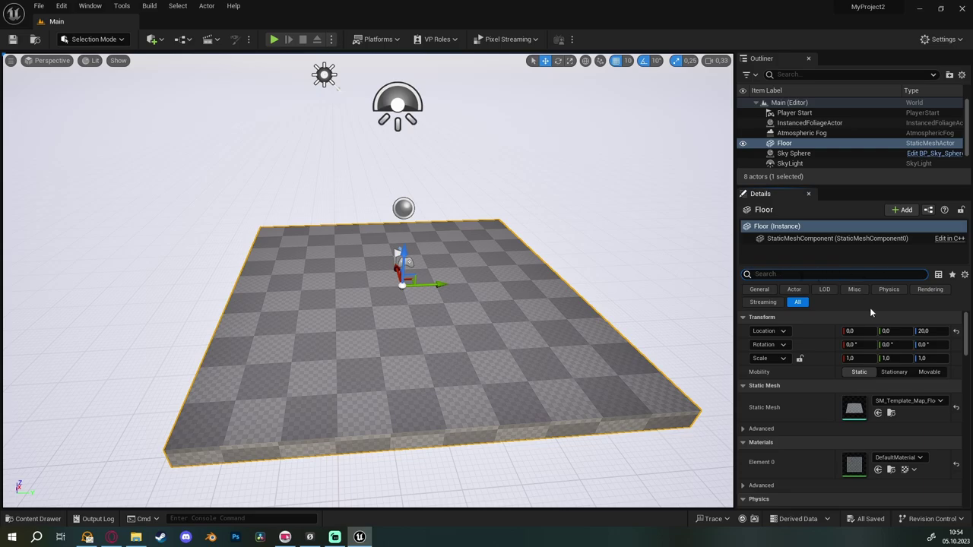
scroll(871, 311, "down", 2)
scroll(871, 311, "down", 3)
scroll(871, 312, "down", 3)
scroll(871, 312, "down", 3)
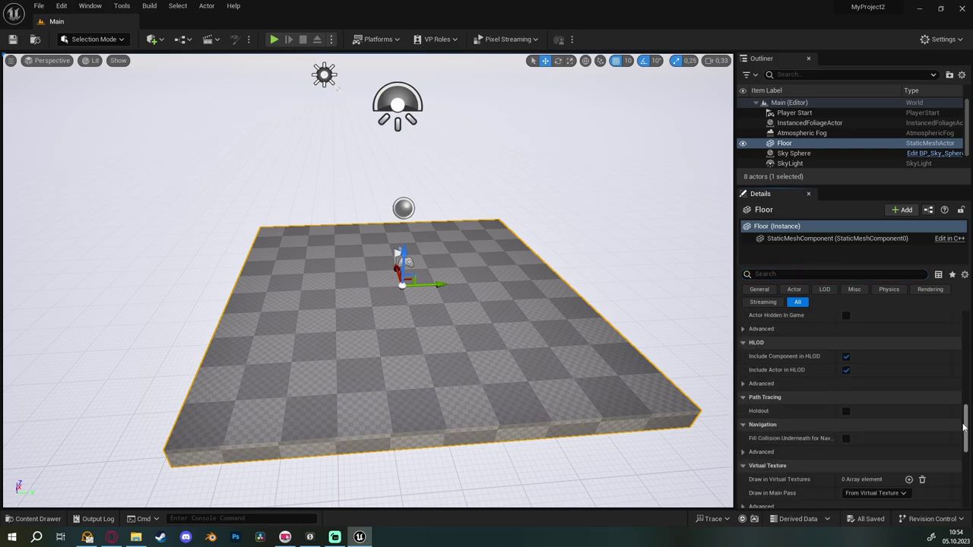
left_click_drag(964, 428, 964, 327)
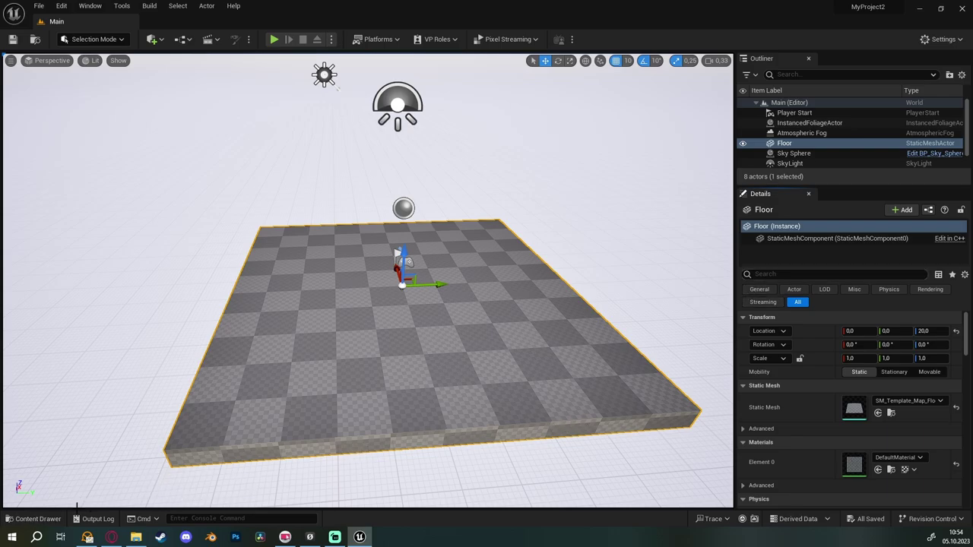
- Toggle the Content Drawer open and closed with Ctrl+Space, then dock it in the layout
left_click(40, 523)
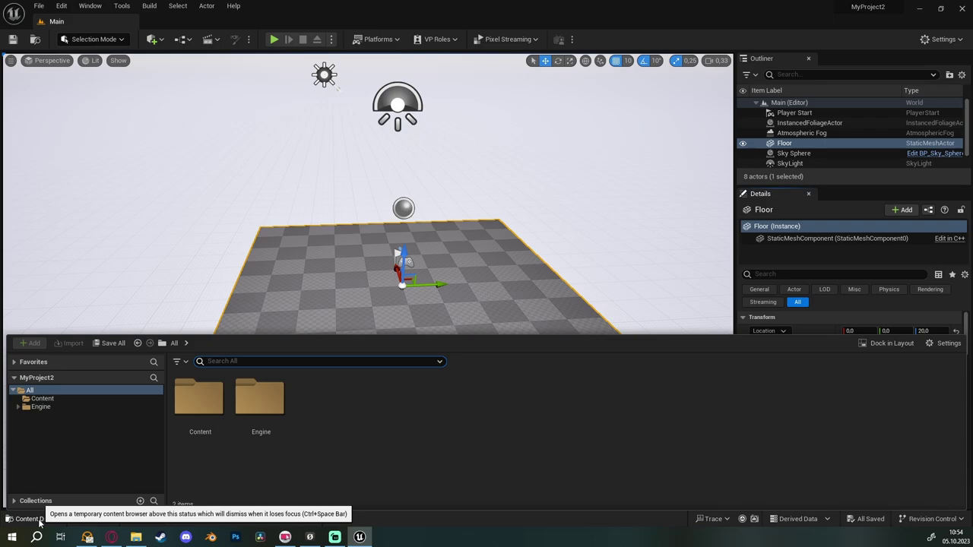
left_click(41, 523)
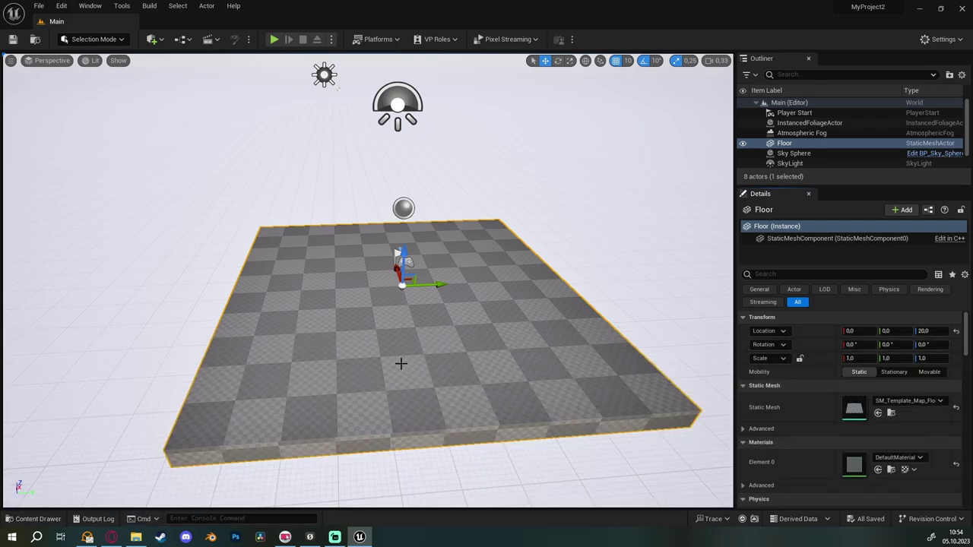
key("ctrl+space")
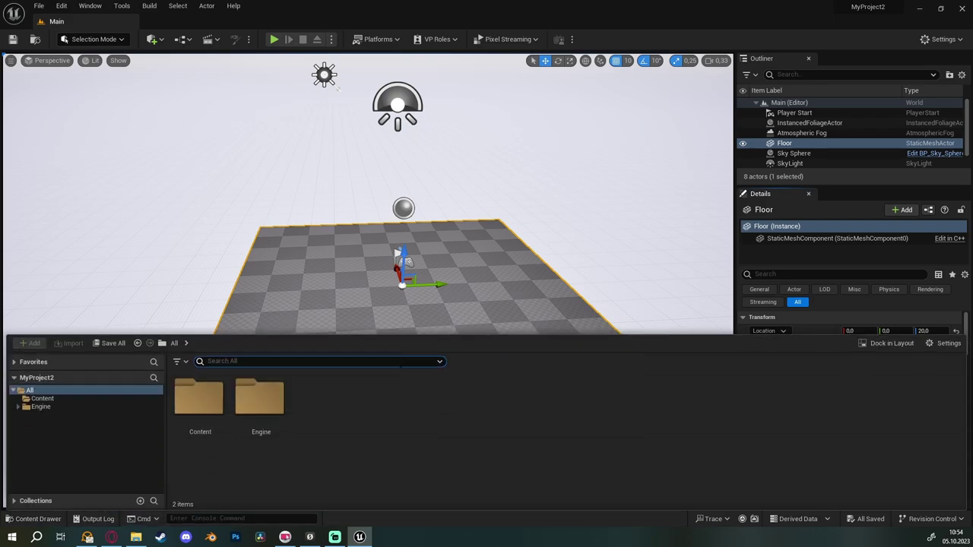
key("ctrl+space")
key("ctrl+space")
key("ctrl+space")
left_click(34, 519)
left_click(891, 343)
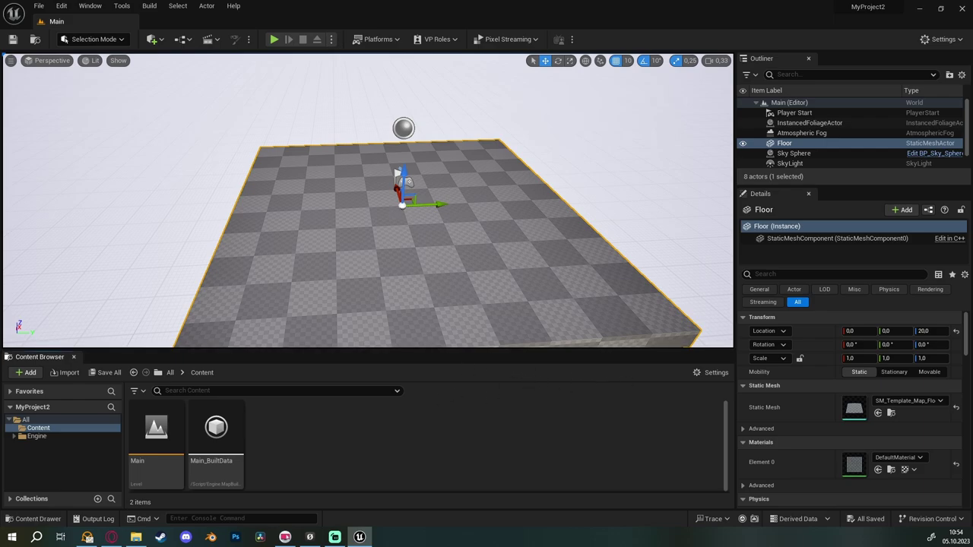
- Orbit around the floor and open the Content folder showing Main and Main_BuiltData
middle_click_drag(384, 307, 357, 295)
right_click_drag(357, 294, 327, 258)
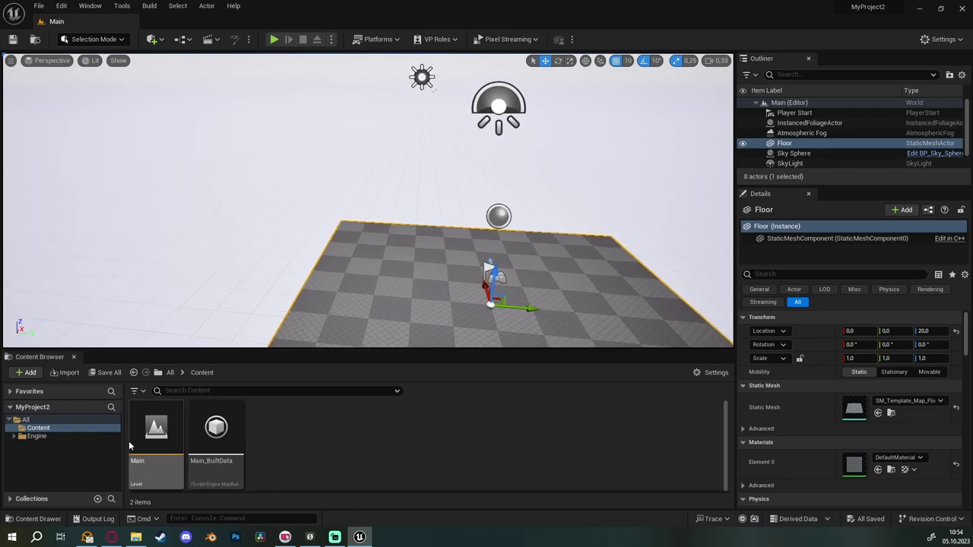
mouse_move(327, 258)
right_mouse_down()
mouse_move(293, 242)
mouse_move(395, 241)
mouse_move(334, 242)
right_mouse_up()
left_click(28, 419)
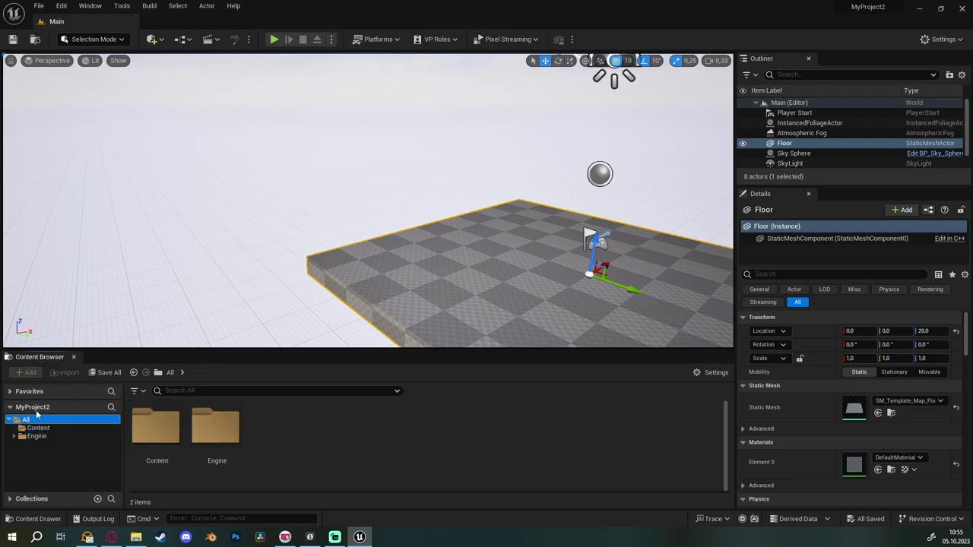
left_click(42, 430)
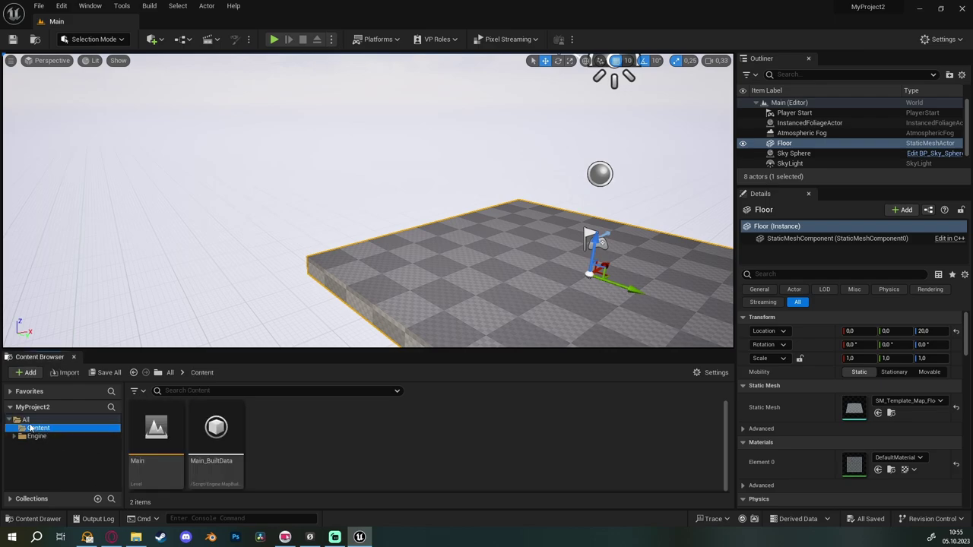
left_click(25, 419)
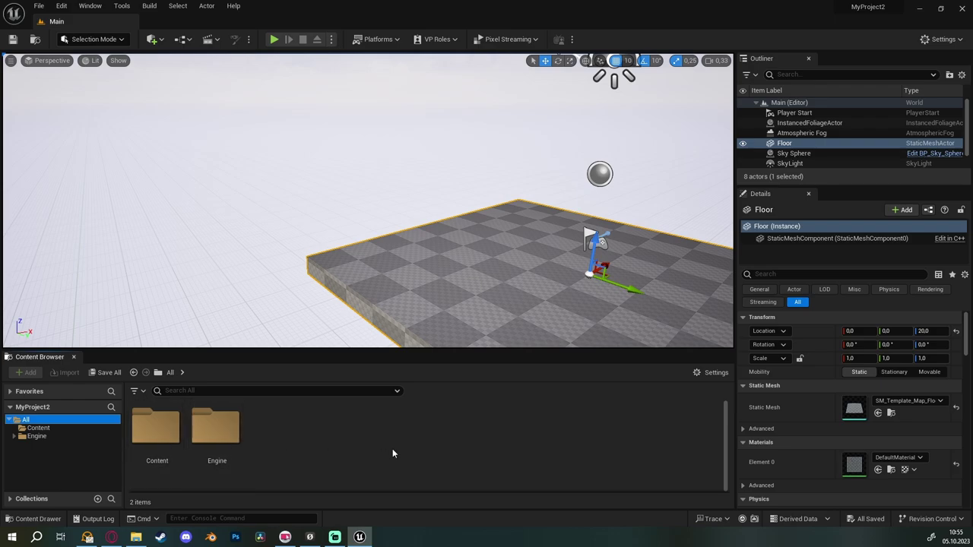
left_click(42, 428)
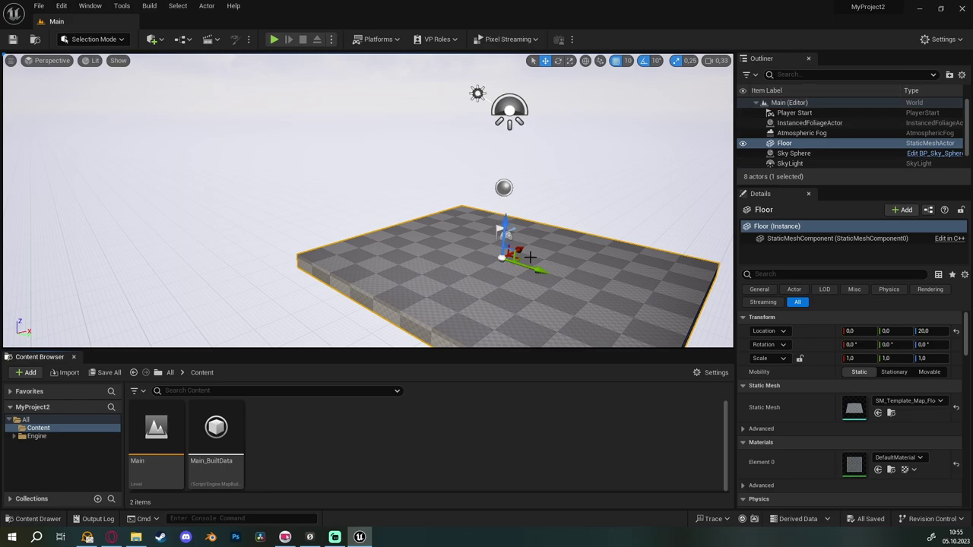
scroll(836, 136, "down", 1)
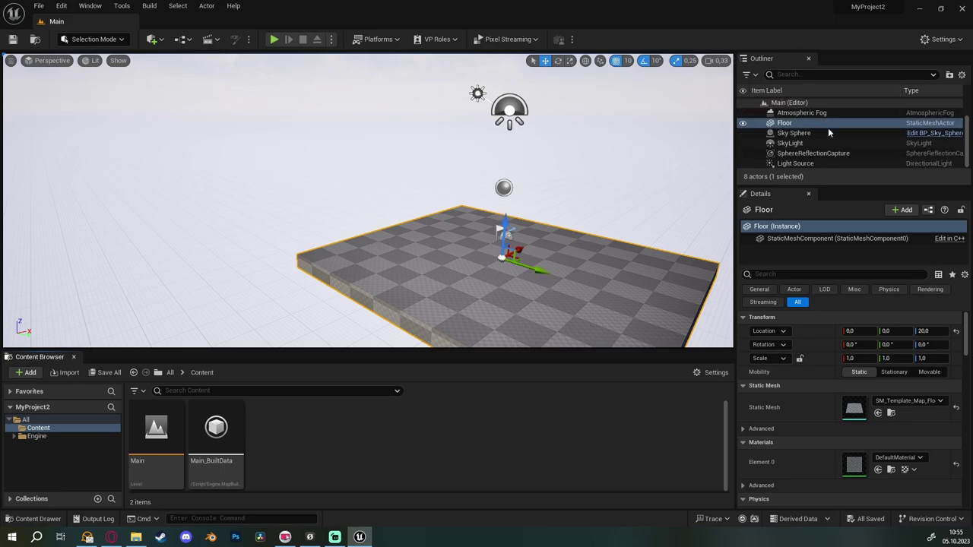
left_click(26, 375)
left_click(25, 377)
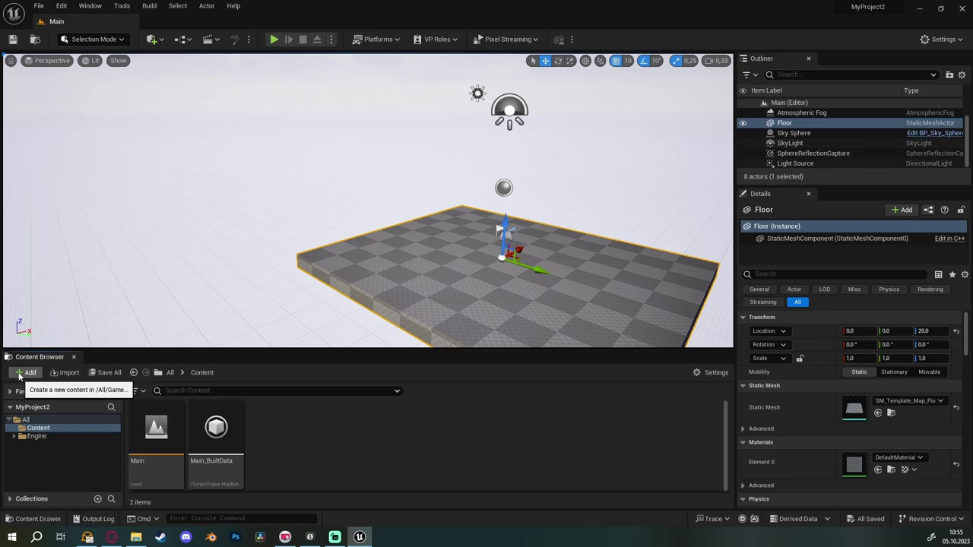
left_click(21, 380)
mouse_move(100, 322)
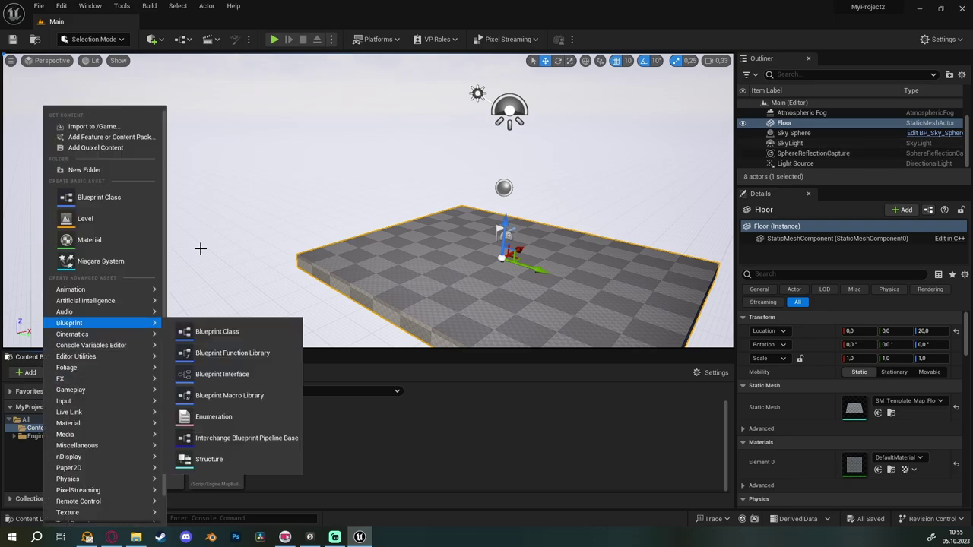
mouse_move(88, 339)
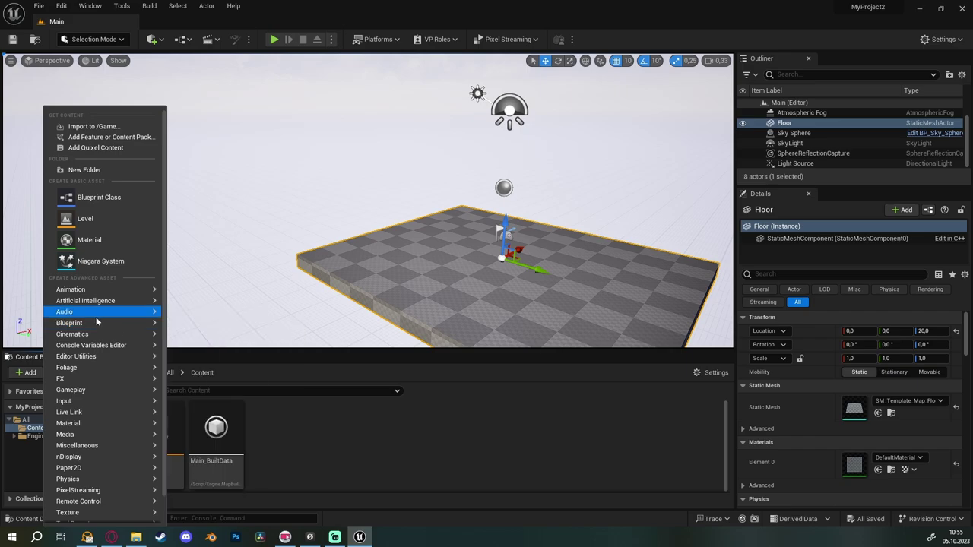
mouse_move(50, 293)
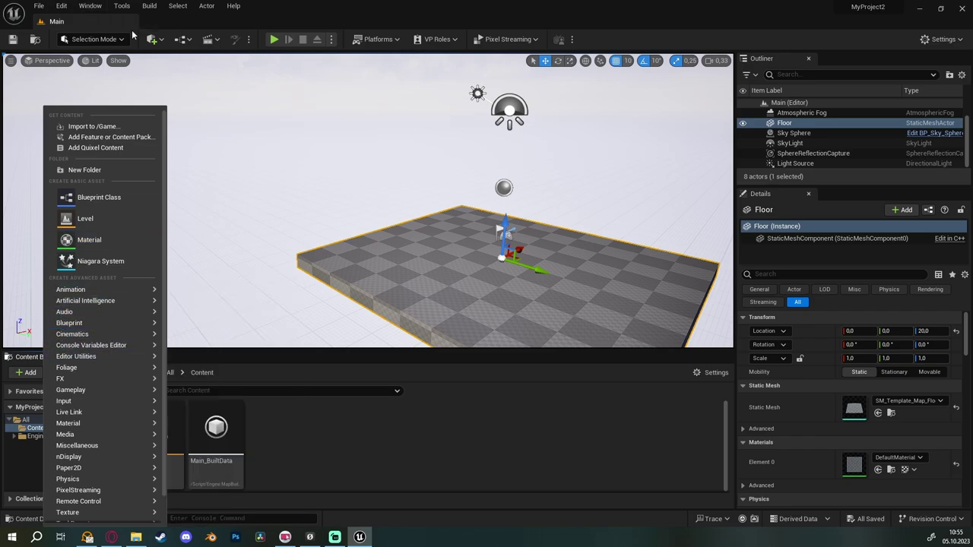
left_click(156, 39)
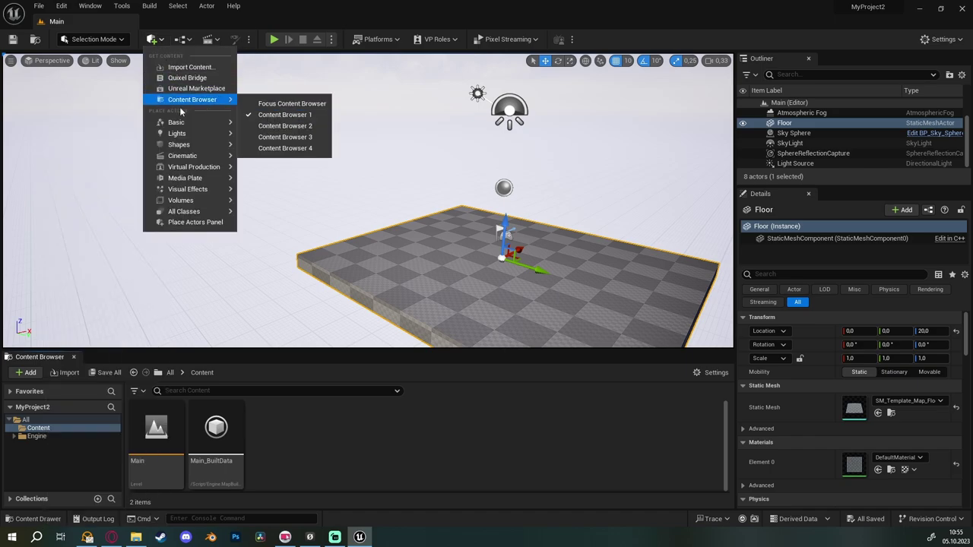
mouse_move(198, 99)
left_click(310, 436)
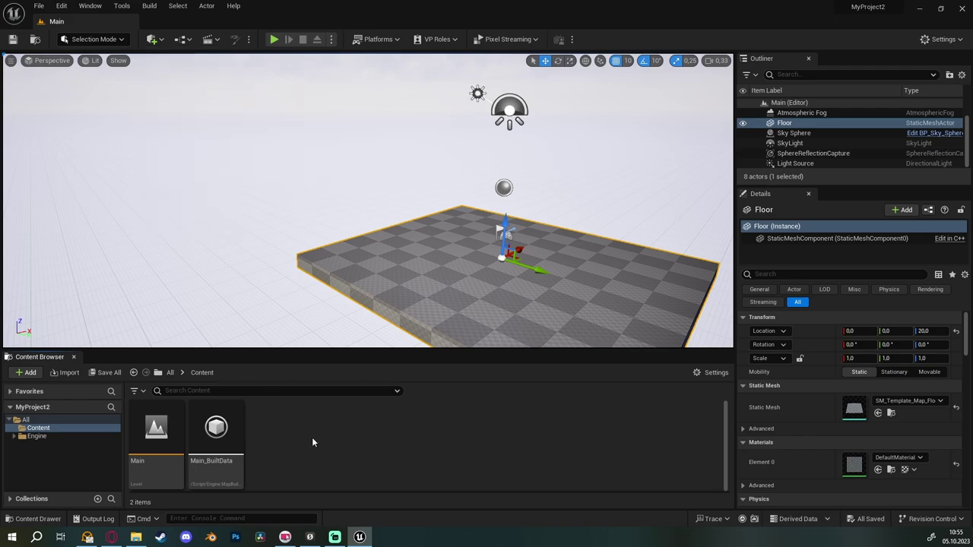
- Dismiss the open menu and reposition the camera around the floor
left_click(29, 372)
key("Escape")
right_click_drag(365, 190, 380, 205)
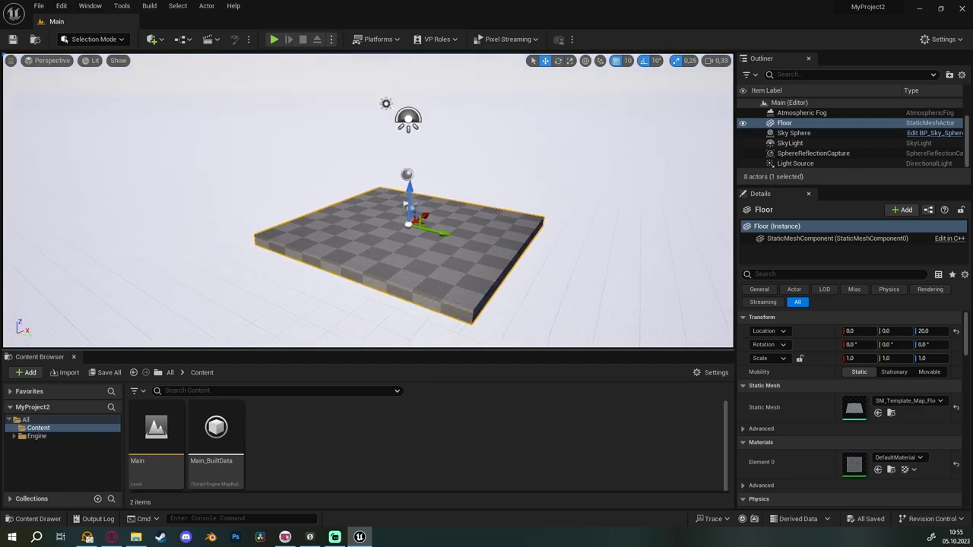
right_click_drag(239, 290, 241, 292)
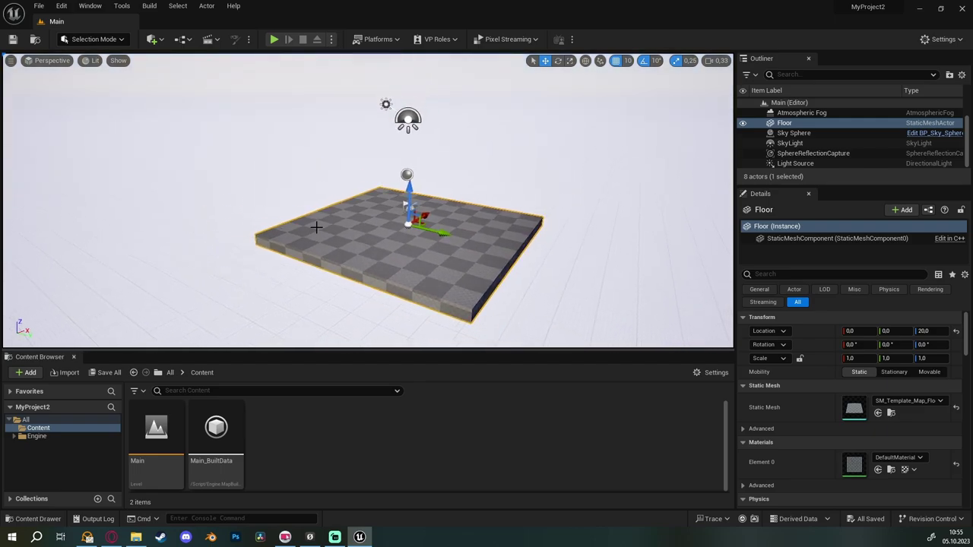
right_click_drag(254, 224, 237, 248)
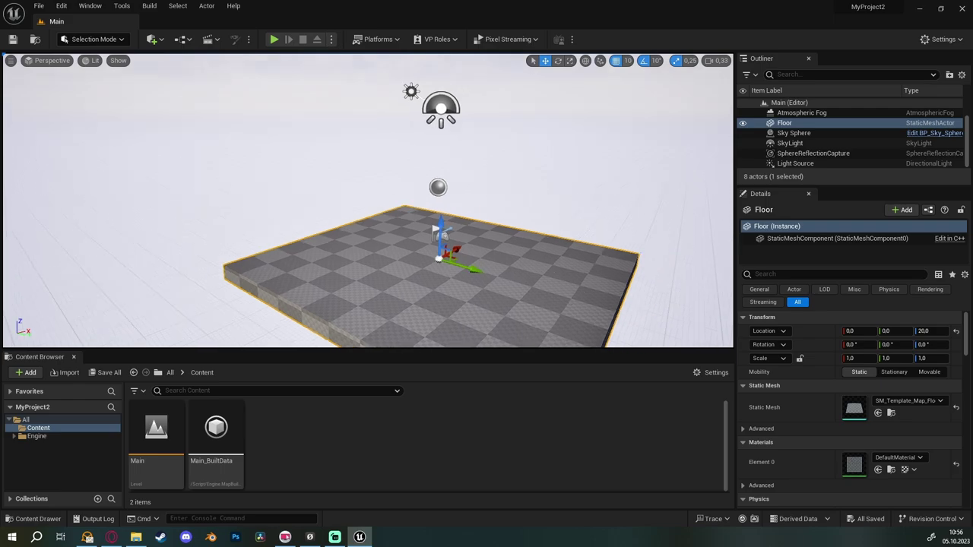
right_click_drag(188, 187, 232, 264)
- Frame the selected Floor with F, then pan and fly in low across it
key("f")
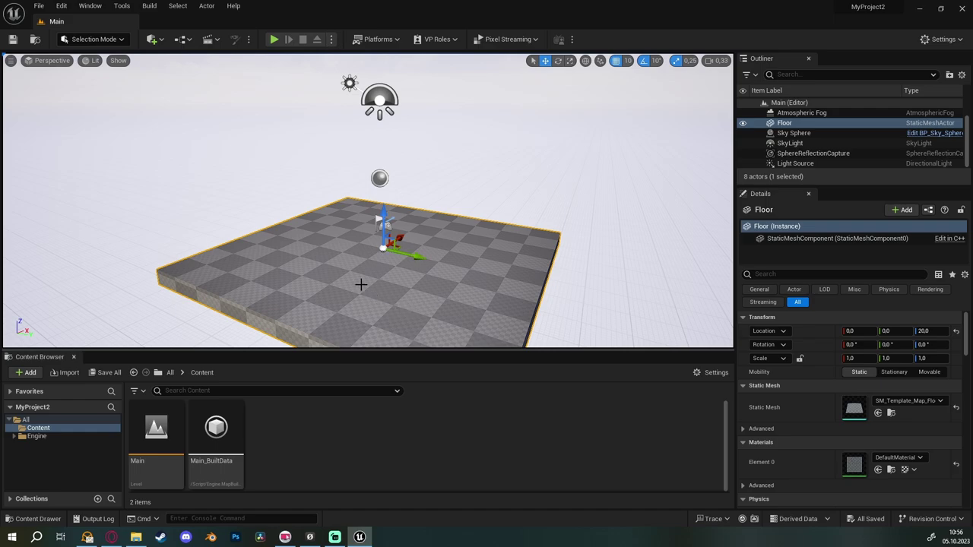
middle_click_drag(269, 235, 459, 246)
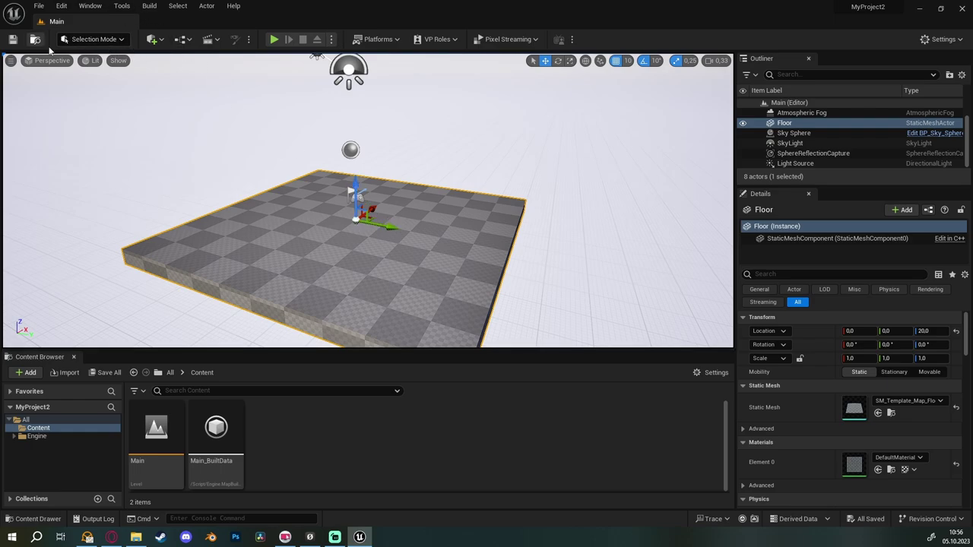
mouse_move(327, 261)
right_mouse_down()
mouse_move(296, 236)
mouse_move(329, 267)
mouse_move(329, 115)
right_mouse_up()
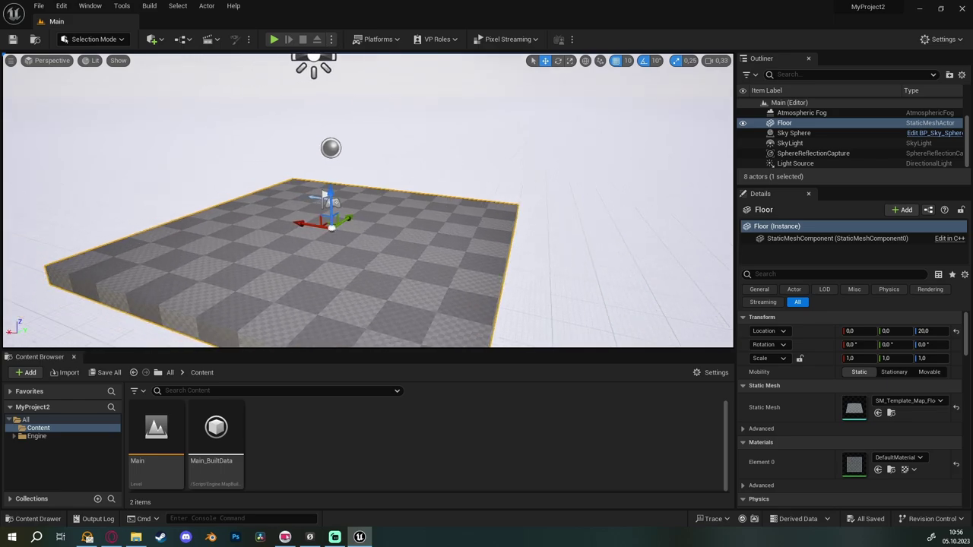
left_click(372, 148)
right_click_drag(380, 151, 390, 149)
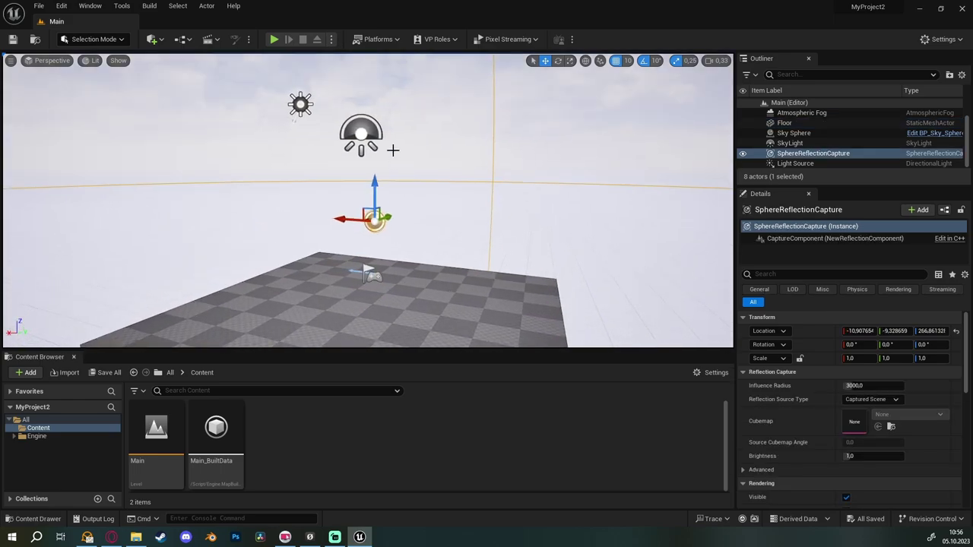
left_click(369, 126)
left_click(300, 104)
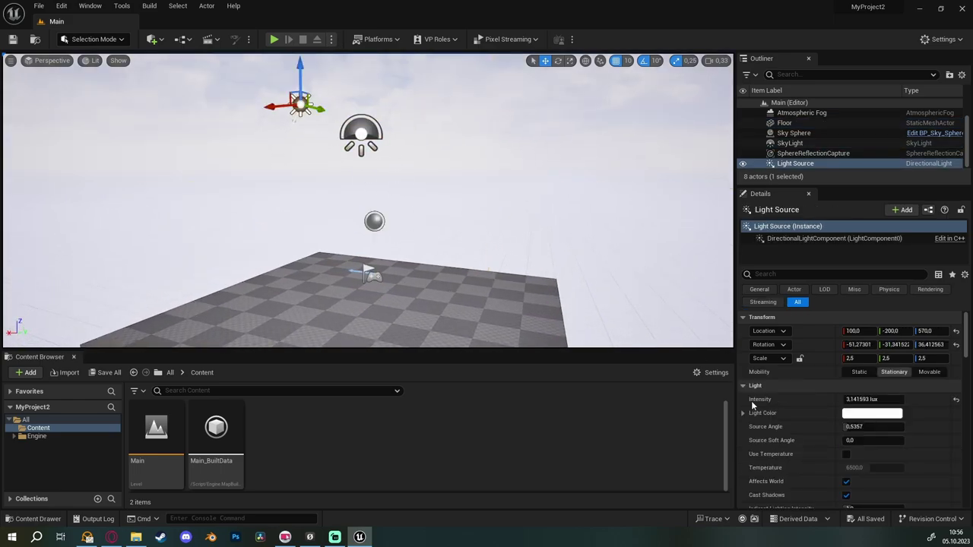
scroll(822, 382, "down", 1)
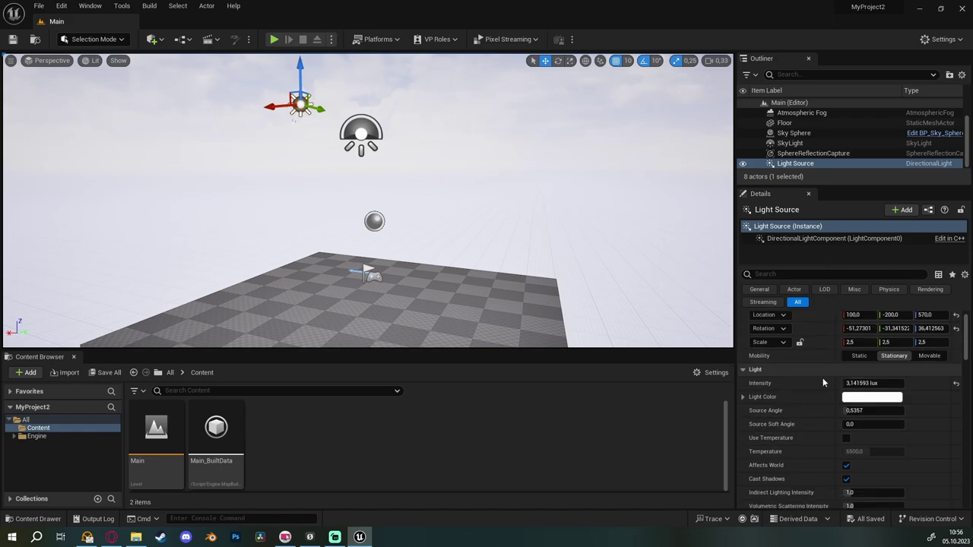
right_click_drag(375, 300, 376, 301)
left_click(376, 300)
right_click_drag(514, 231, 514, 231)
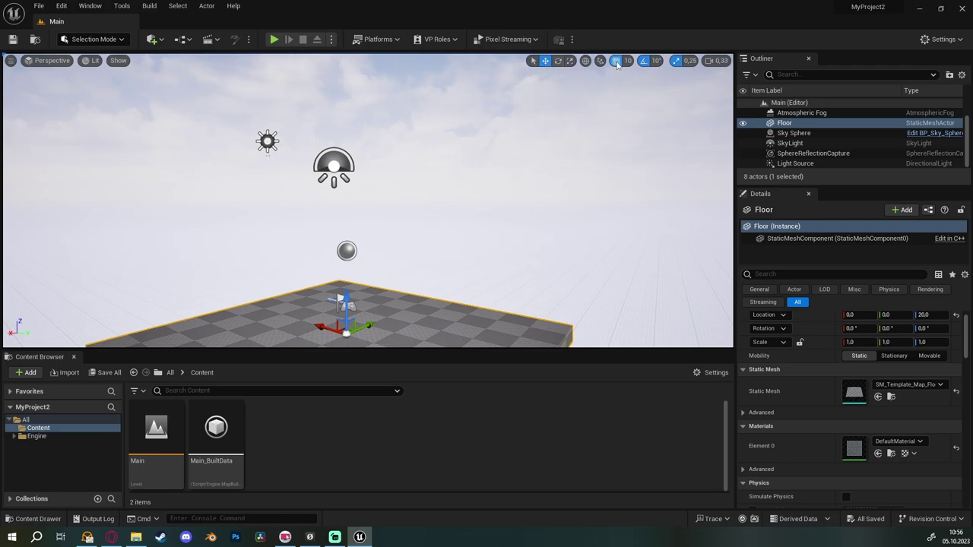
left_click(585, 97)
right_click(566, 99)
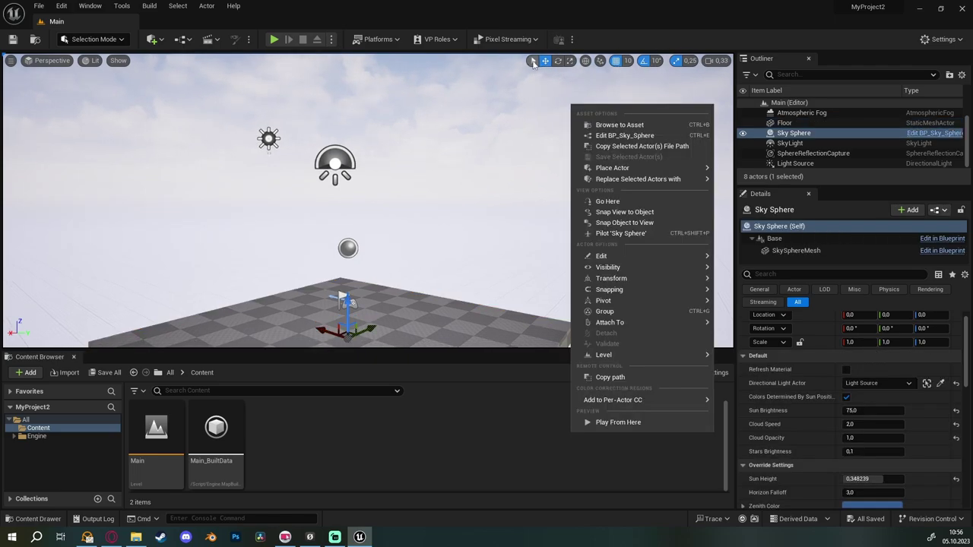
left_click(534, 61)
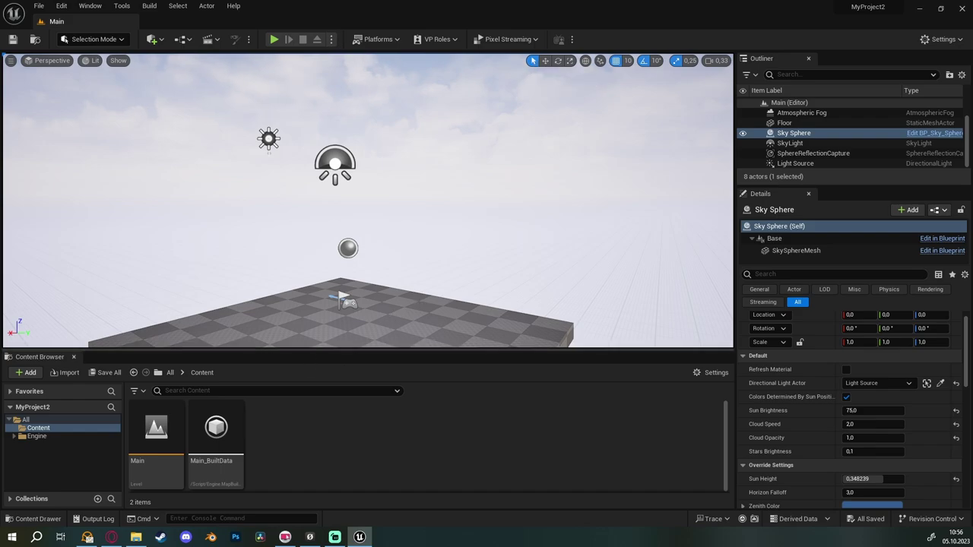
left_click(398, 316)
key("f")
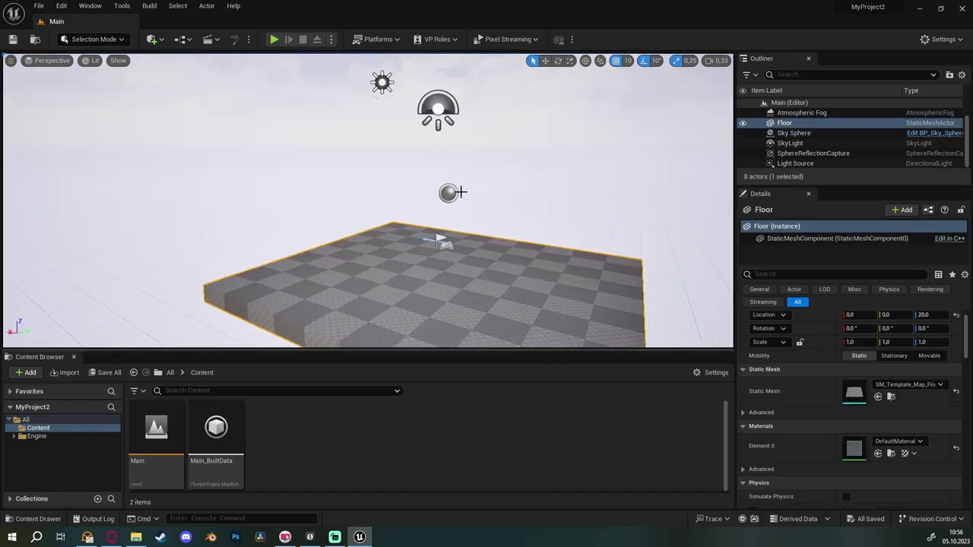
left_click(458, 192)
left_click(445, 194)
left_click(438, 111)
right_click_drag(323, 213, 346, 216)
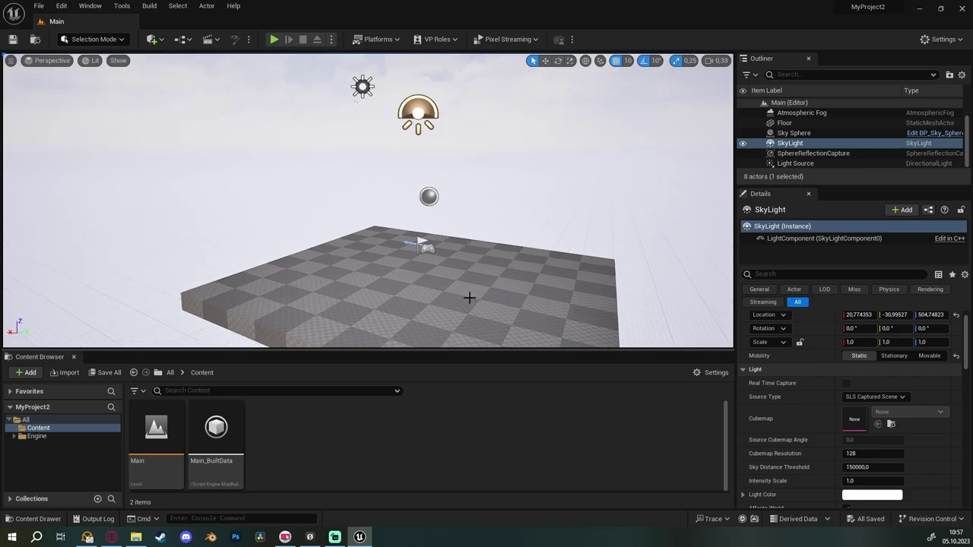
left_click(545, 61)
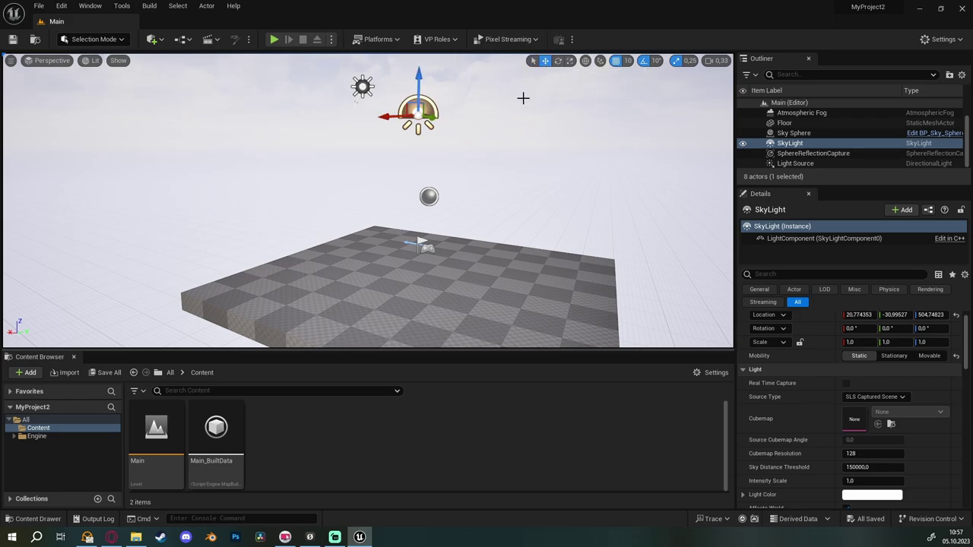
left_click(454, 297)
mouse_move(443, 300)
right_mouse_down()
mouse_move(410, 304)
mouse_move(450, 246)
mouse_move(342, 238)
right_mouse_up()
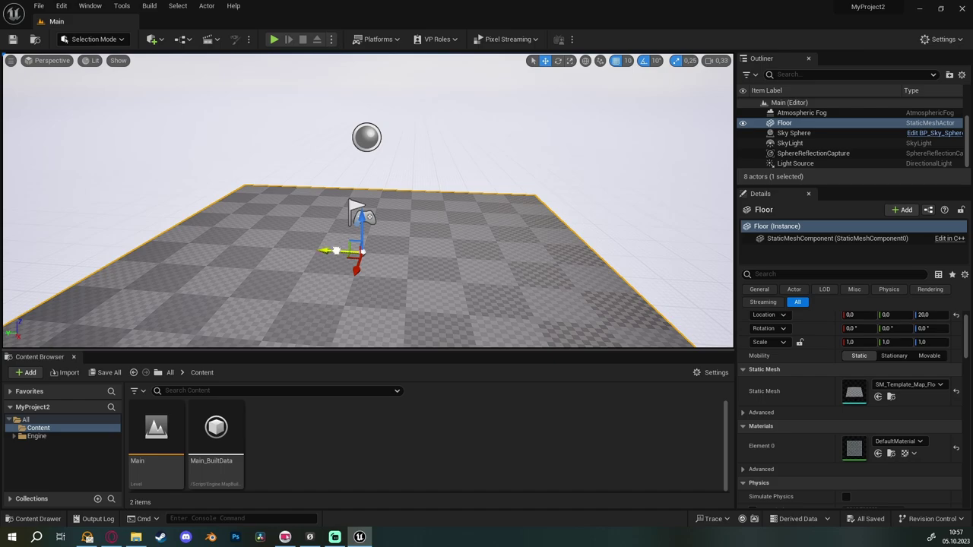
- Reposition the Floor with the move gizmo and Details fields until Location reads -190, 88, 129
mouse_move(337, 250)
left_mouse_down()
mouse_move(197, 244)
mouse_move(337, 251)
mouse_move(338, 341)
mouse_move(374, 222)
left_mouse_up()
left_click_drag(374, 177, 431, 165)
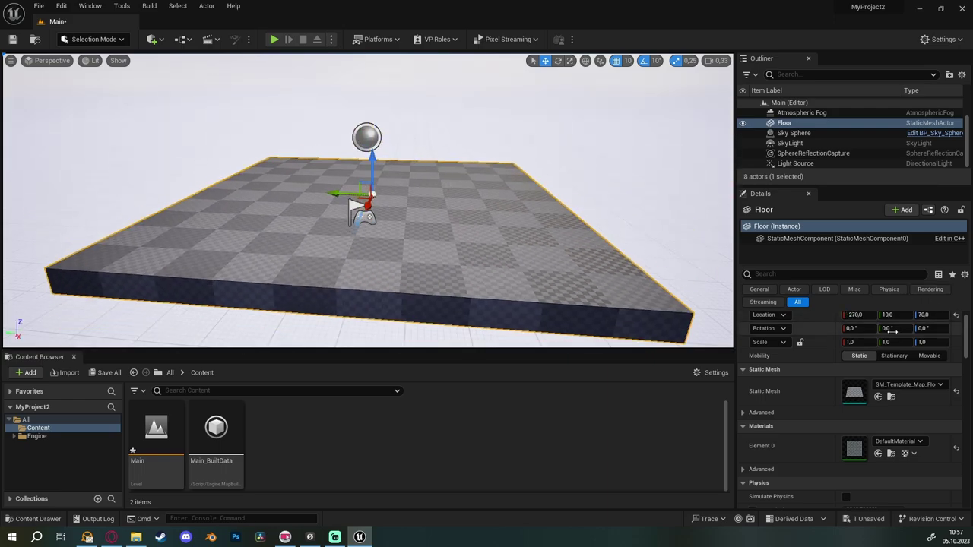
scroll(774, 332, "up", 1)
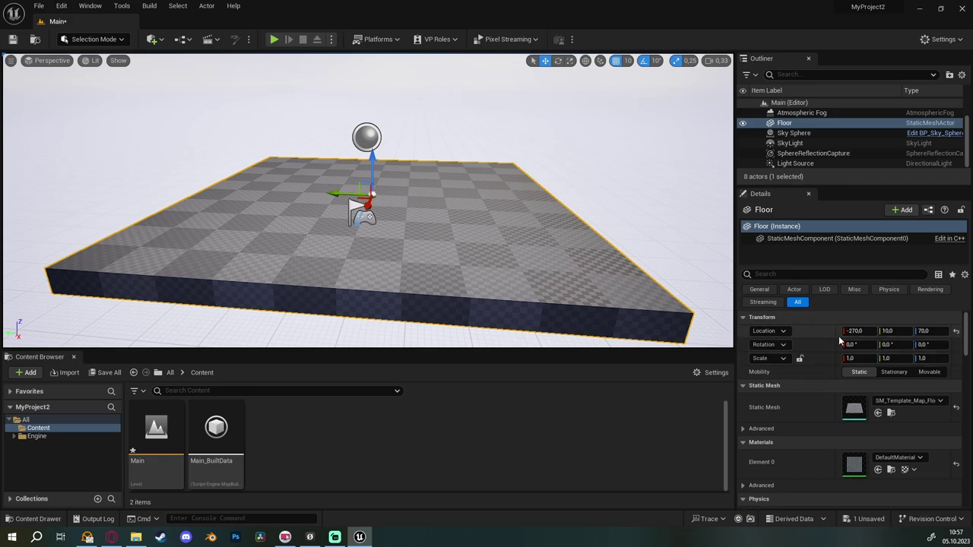
mouse_move(372, 171)
left_mouse_down()
mouse_move(450, 172)
mouse_move(487, 150)
mouse_move(484, 132)
left_mouse_up()
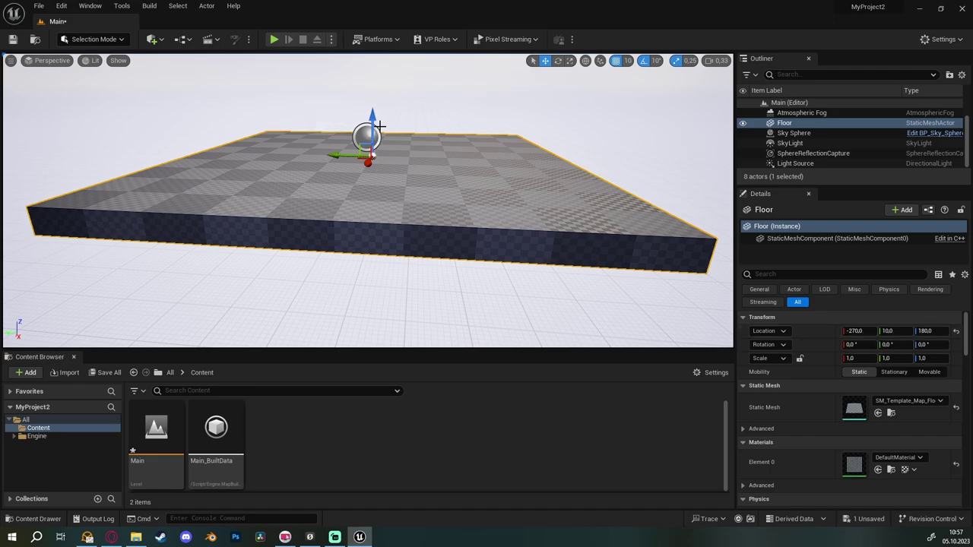
mouse_move(373, 116)
left_mouse_down()
mouse_move(378, 180)
mouse_move(367, 186)
left_mouse_up()
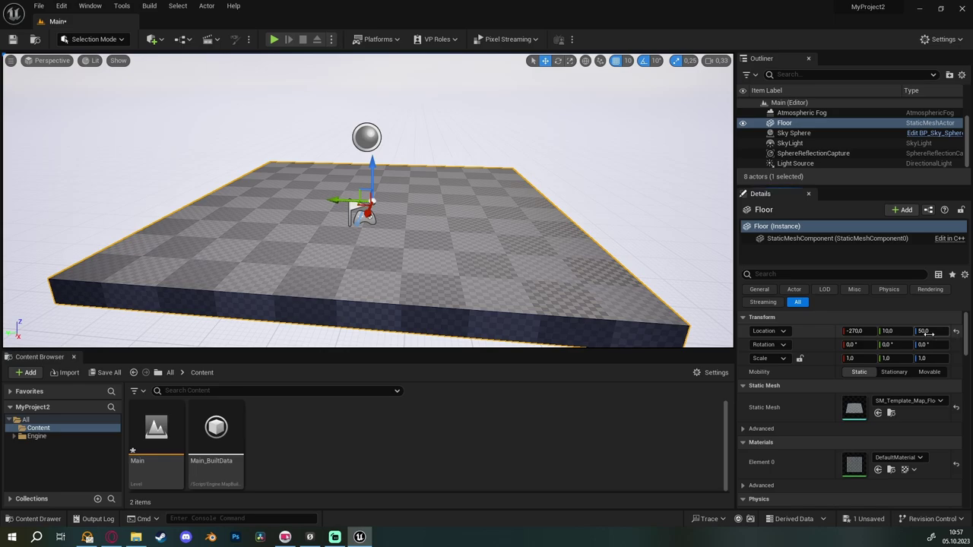
left_click_drag(930, 332, 952, 332)
mouse_move(888, 331)
left_mouse_down()
mouse_move(908, 330)
mouse_move(836, 330)
left_mouse_up()
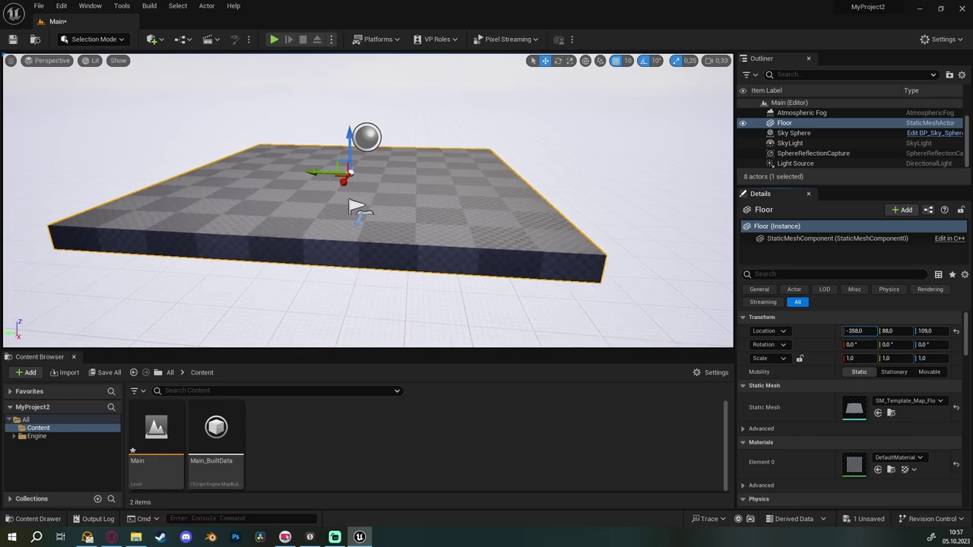
right_click_drag(365, 198, 365, 198)
left_click_drag(308, 218, 308, 209)
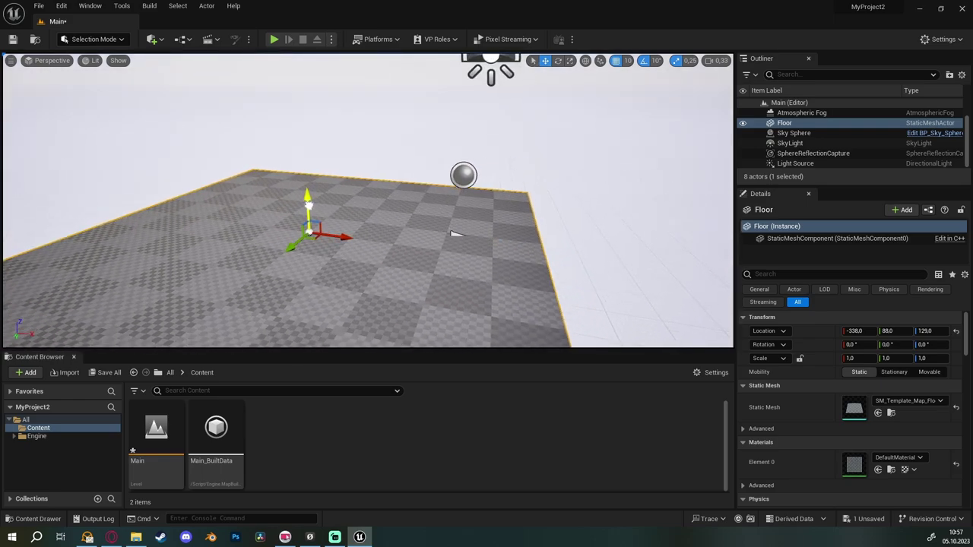
left_click_drag(855, 331, 905, 331)
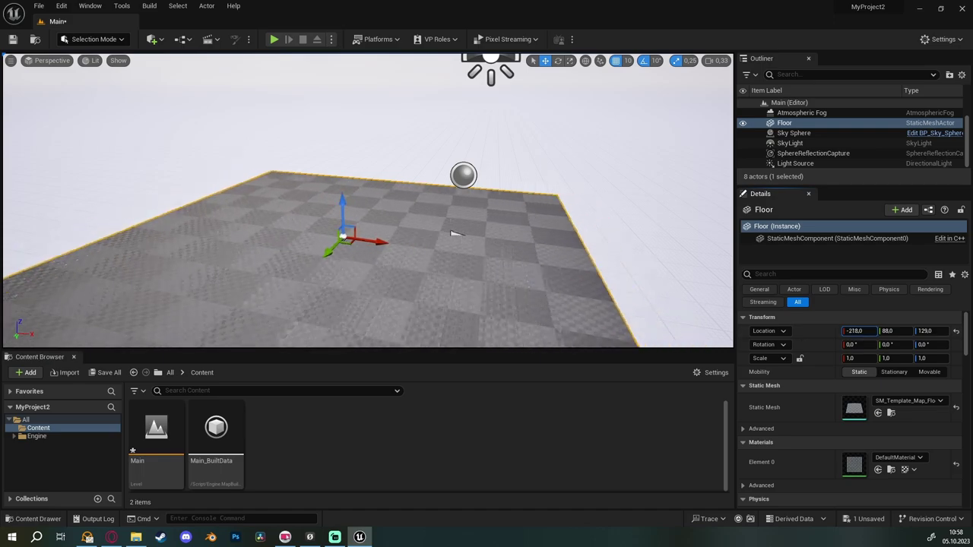
right_click_drag(455, 234, 486, 278)
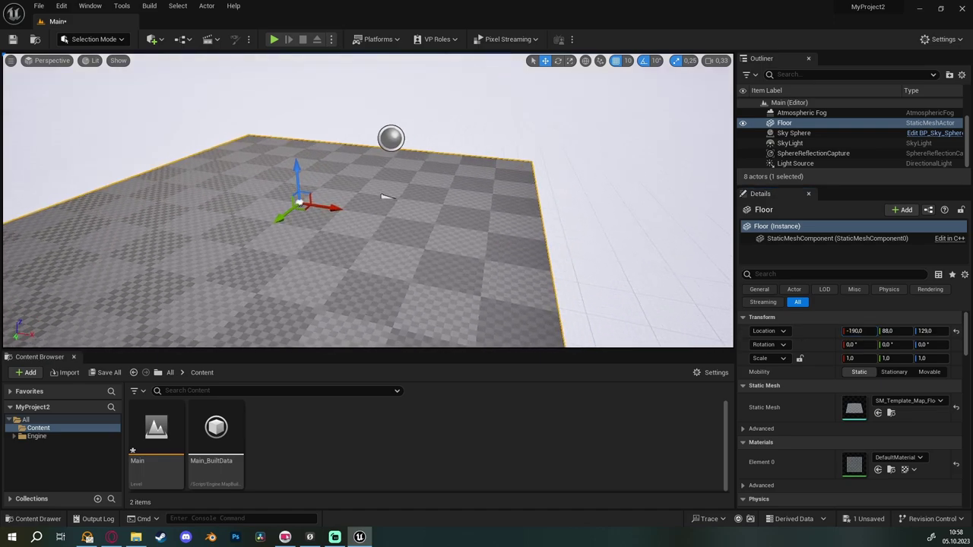
right_click_drag(304, 282, 304, 282)
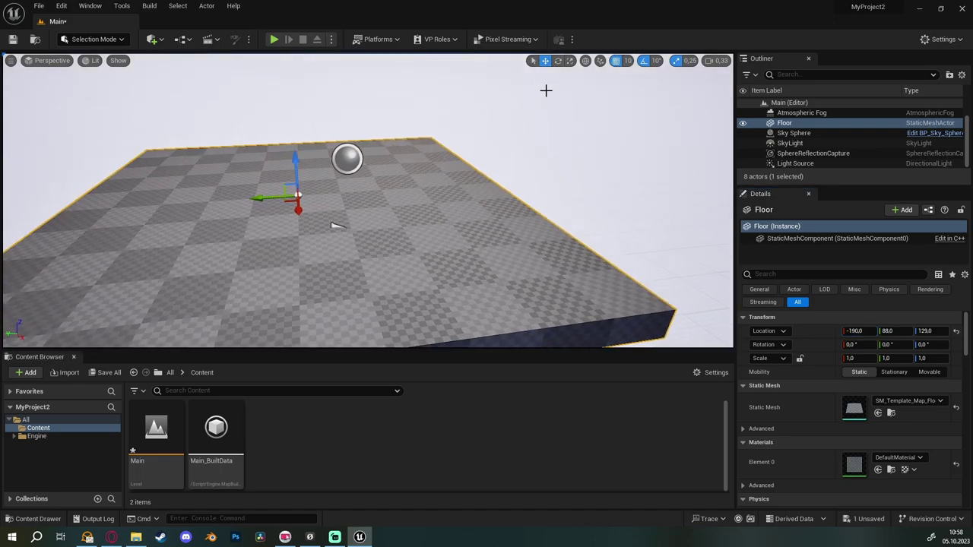
- Switch the gizmo to rotation mode and orbit to look down on the floor
left_click(559, 63)
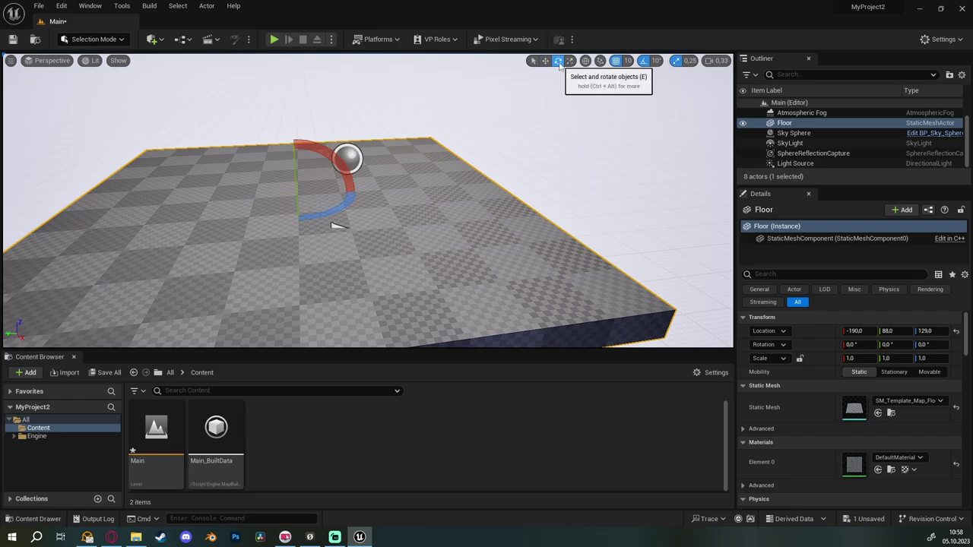
key("w")
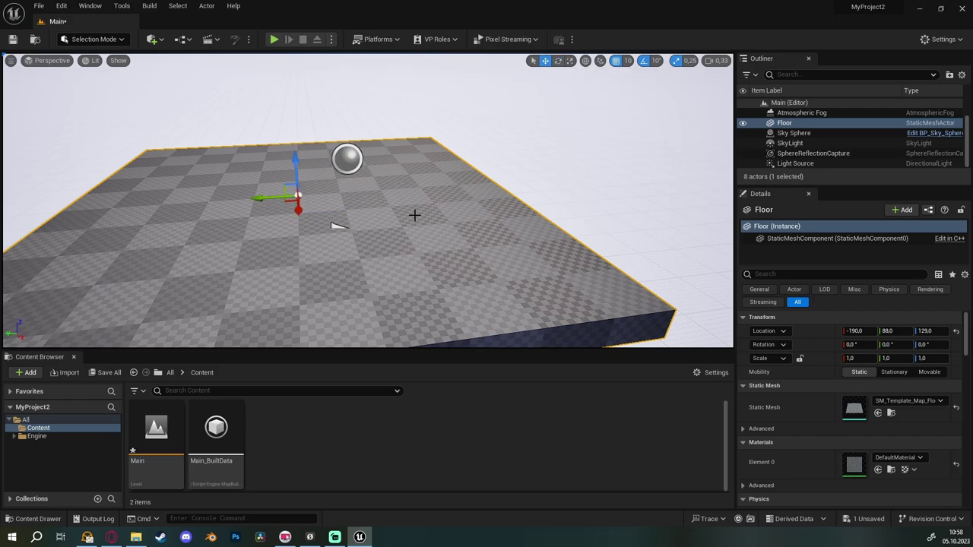
key("e")
right_click_drag(234, 206, 234, 206)
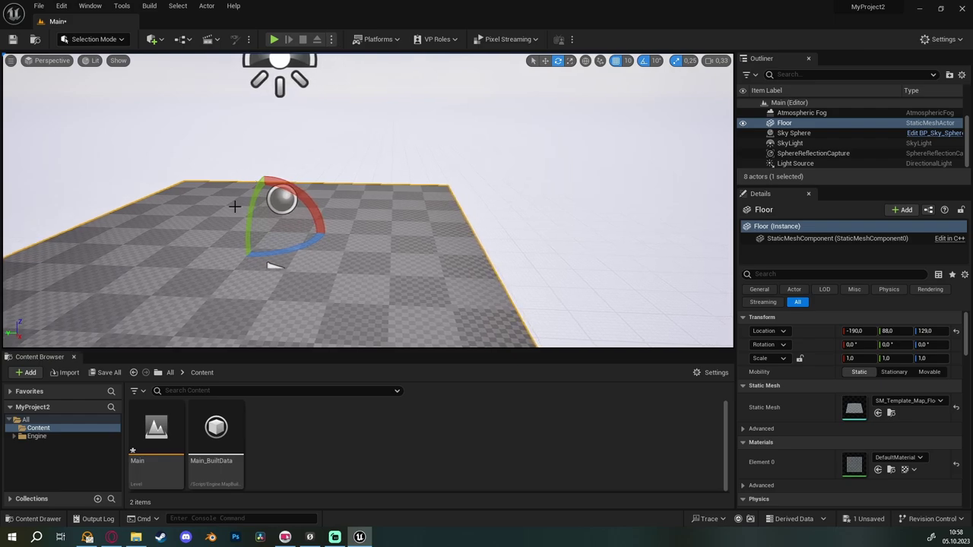
right_click_drag(334, 258, 335, 249)
right_click_drag(380, 276, 380, 276)
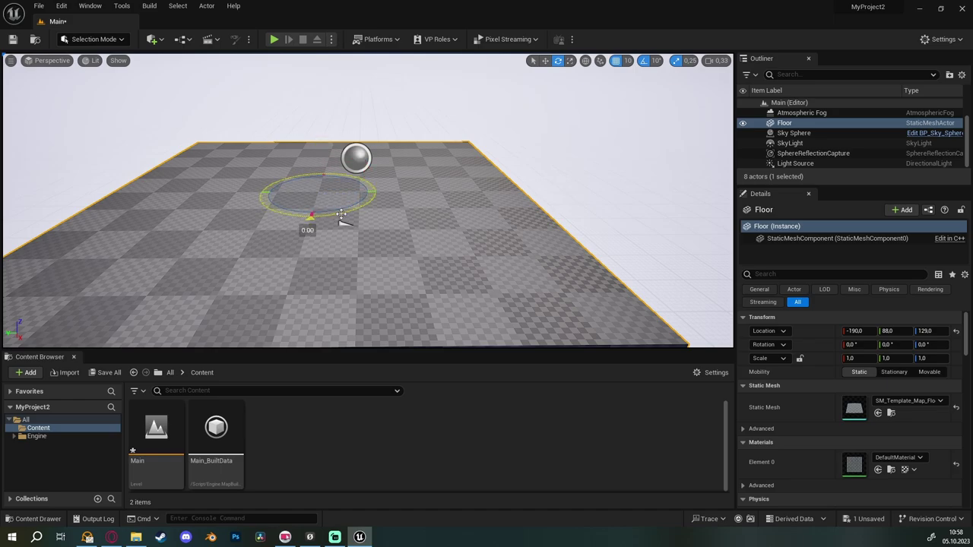
- Rotate the Floor about 30° around Z, tilt it about 10°, and increase its X rotation
left_click_drag(341, 215, 343, 222)
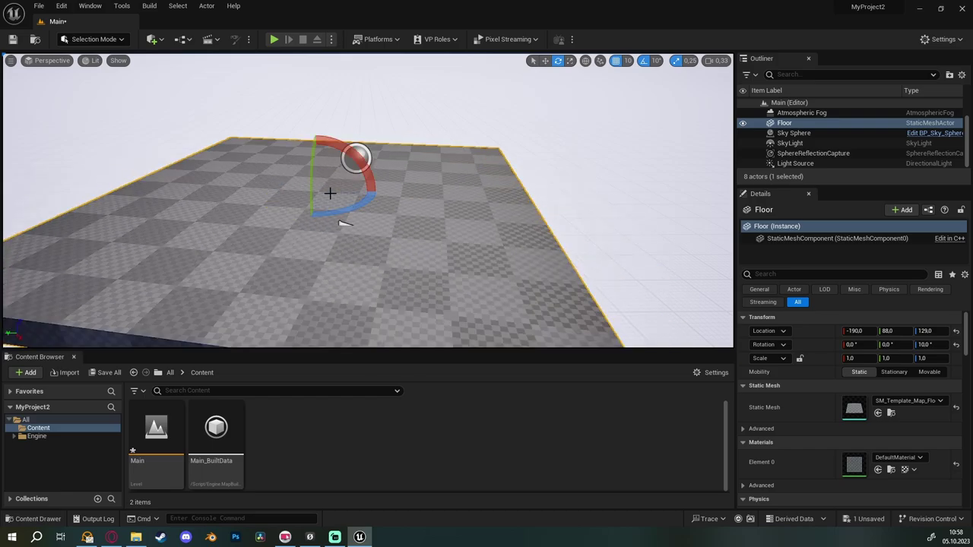
left_click_drag(332, 145, 311, 138)
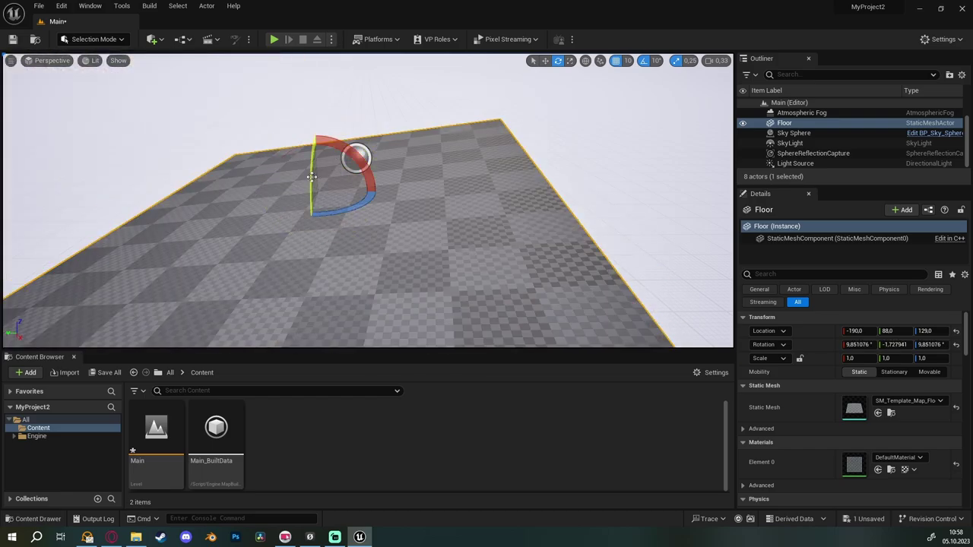
left_click_drag(312, 176, 310, 176)
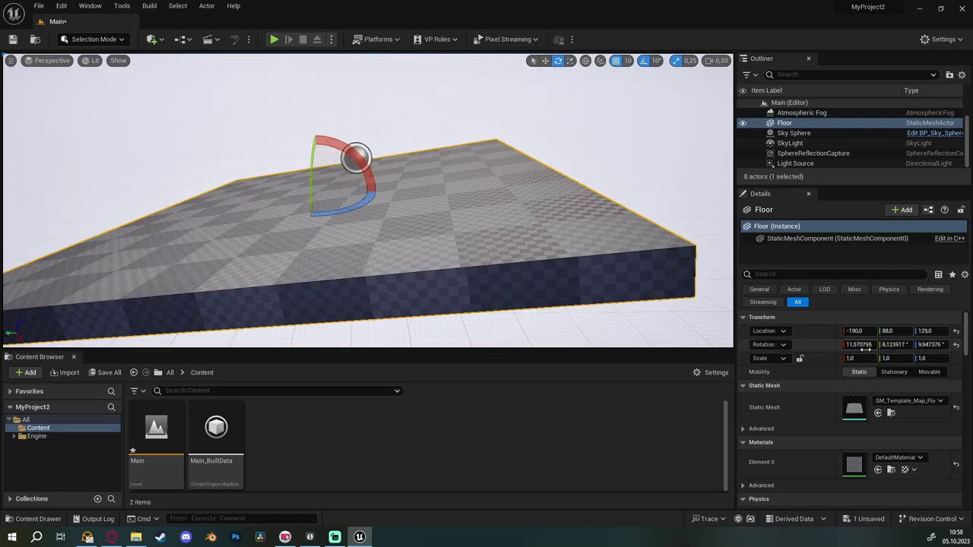
left_click_drag(855, 344, 956, 348)
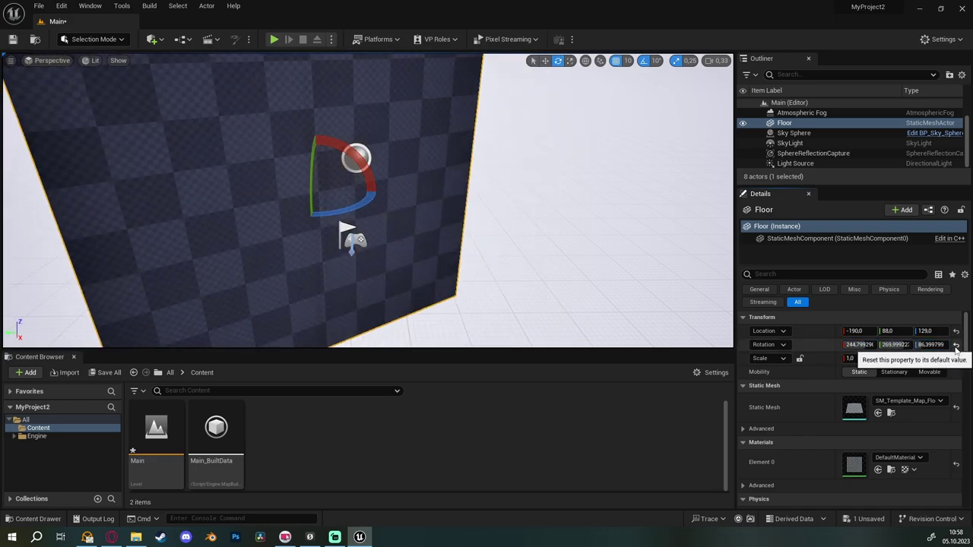
- Reset the Floor's rotation and location to 0, 0, 0 and switch to the Scale gizmo
left_click(956, 348)
left_click(958, 333)
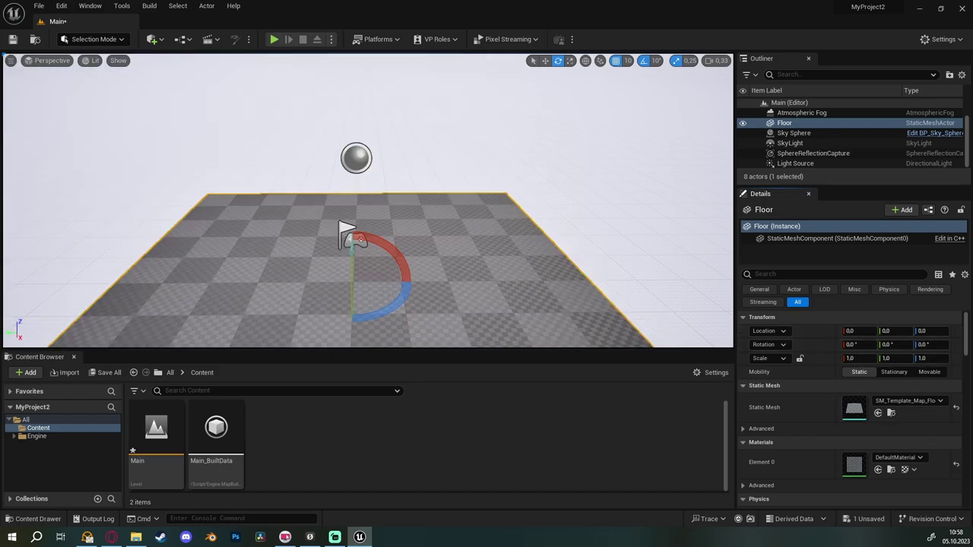
right_click_drag(288, 272, 288, 272)
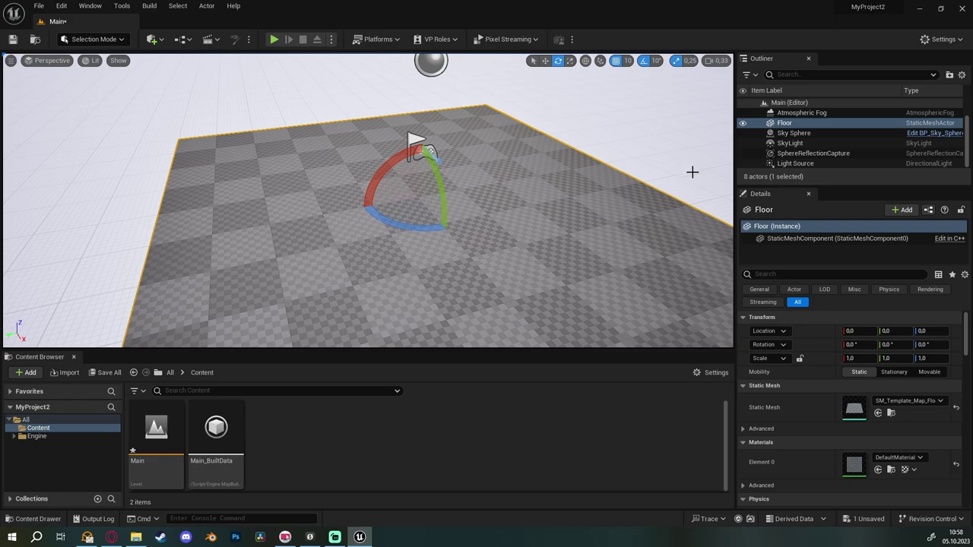
left_click(570, 60)
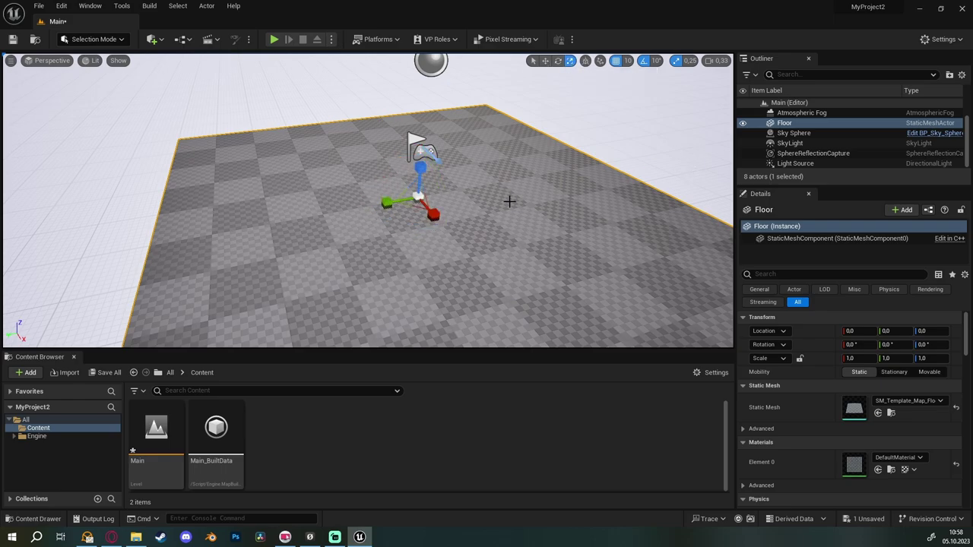
key("e")
key("r")
right_click_drag(458, 245, 459, 245)
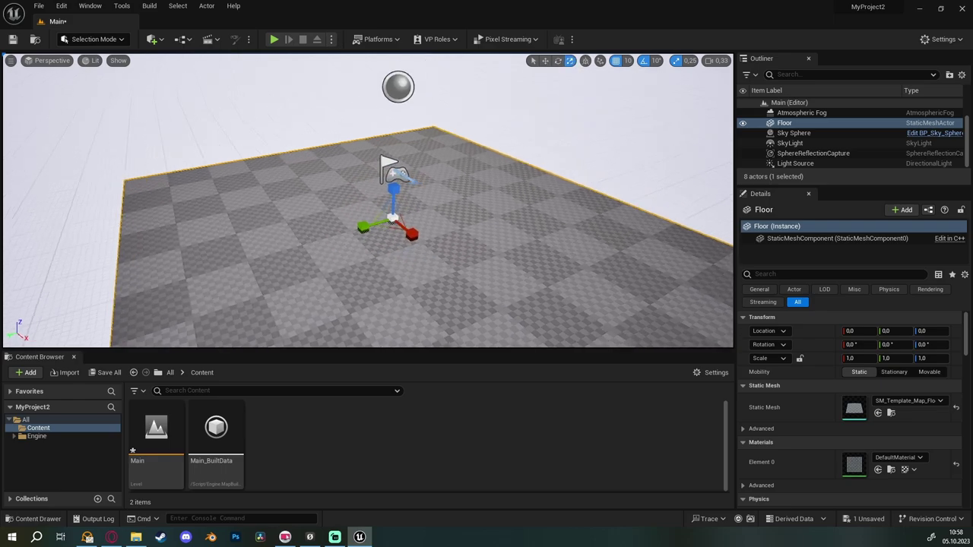
right_click_drag(384, 194, 384, 194)
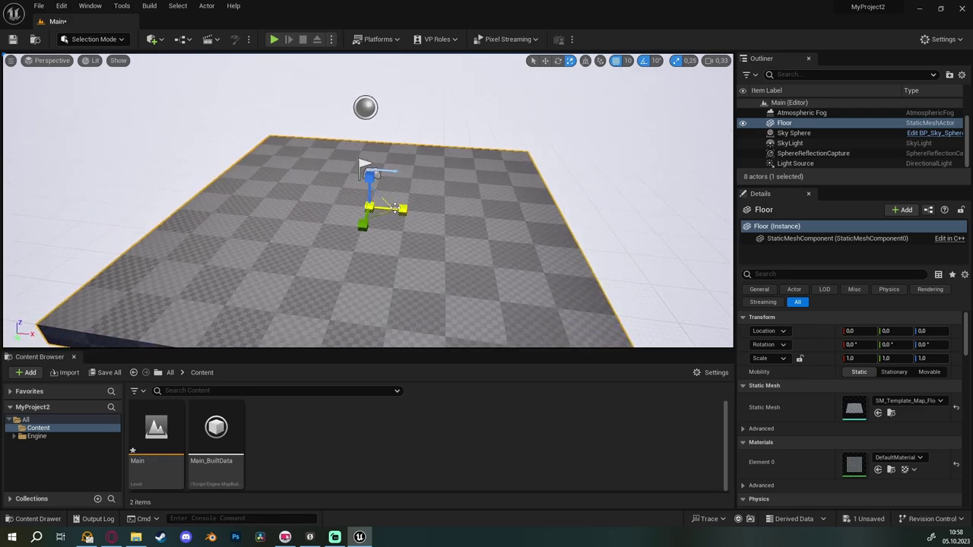
mouse_move(395, 207)
left_mouse_down()
mouse_move(366, 186)
mouse_move(369, 150)
left_mouse_up()
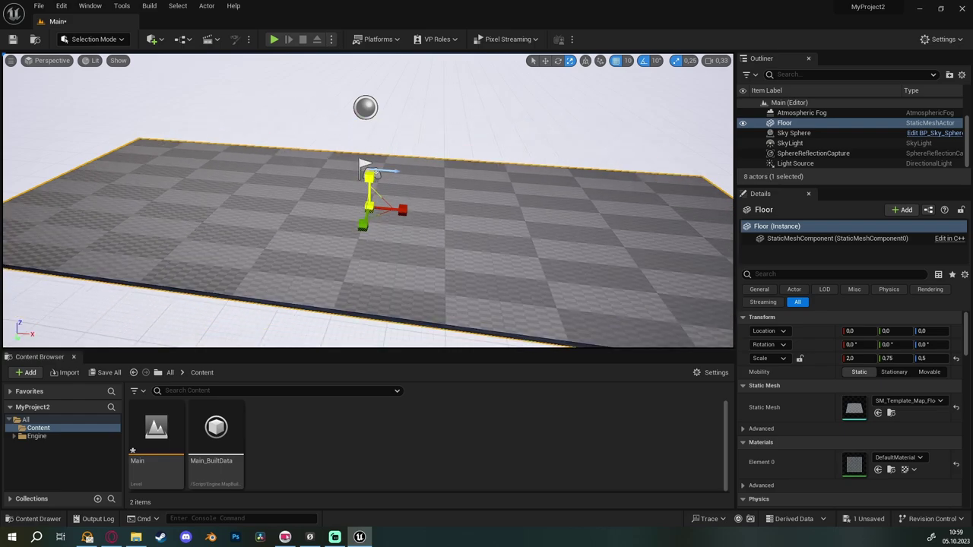
right_click_drag(347, 174, 347, 170)
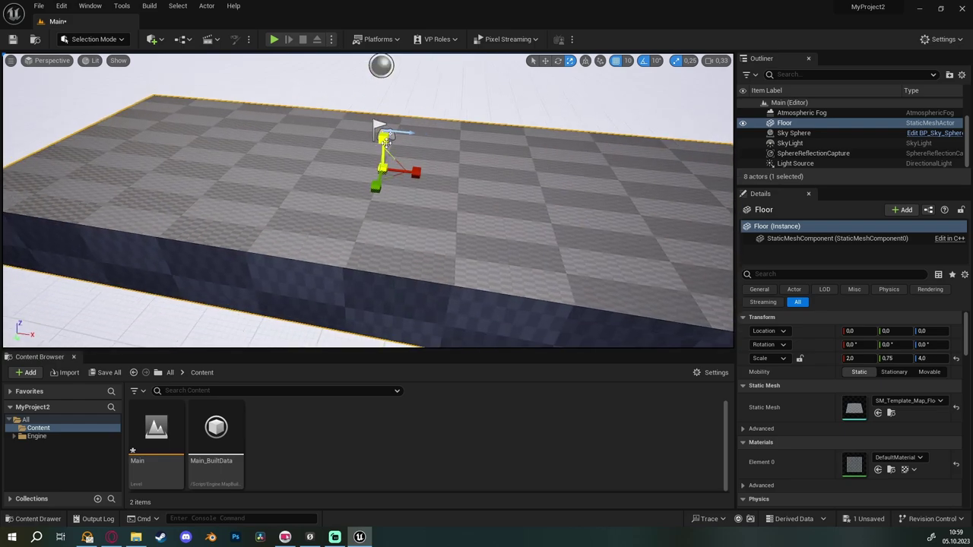
left_click_drag(385, 141, 383, 131)
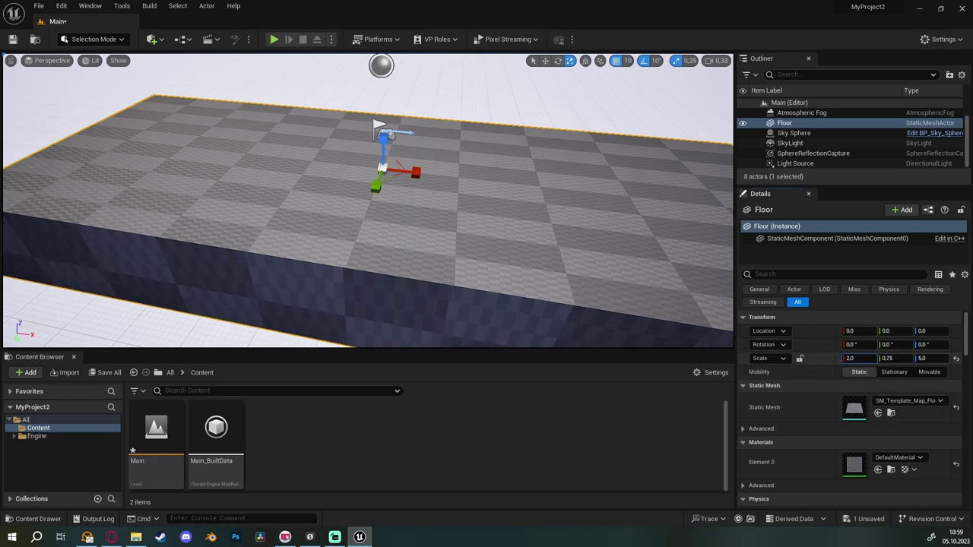
left_click_drag(849, 358, 925, 361)
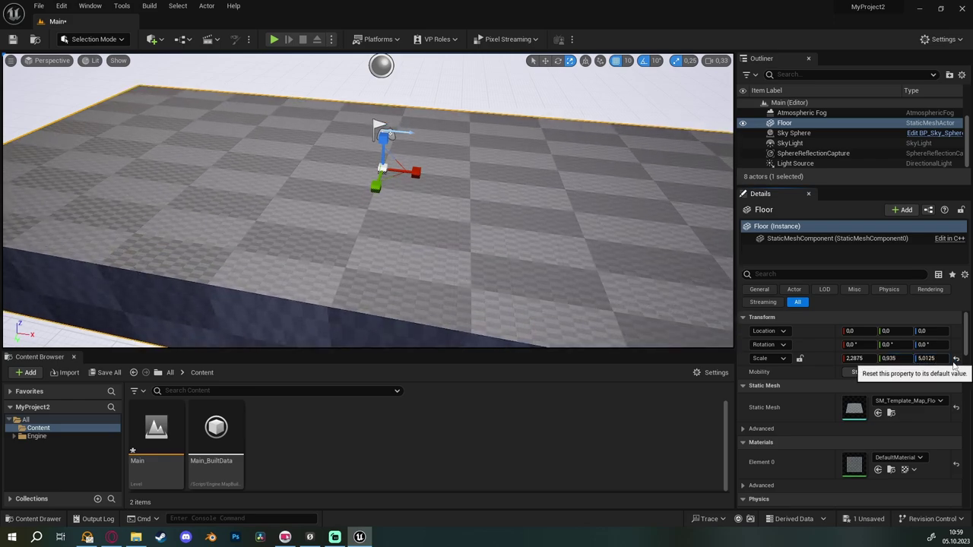
left_click(956, 361)
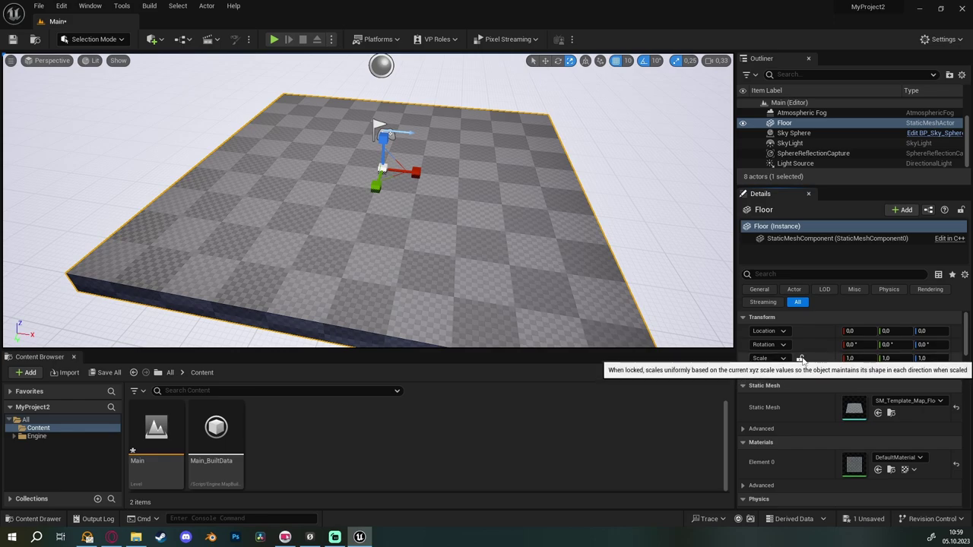
- Lock the Floor's scale axes, scale it uniformly to 1.37, then reset scale to 1.0
left_click(782, 359)
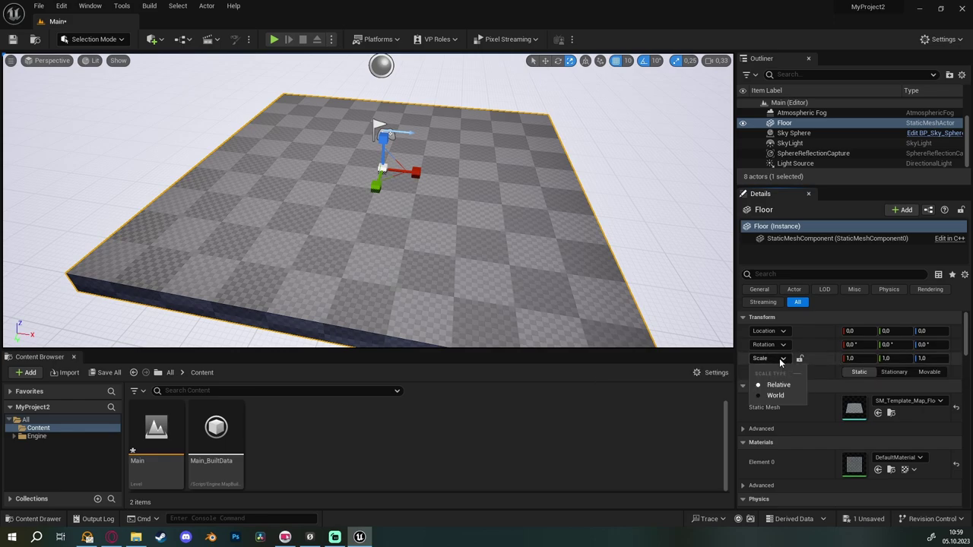
left_click(760, 380)
left_click(800, 360)
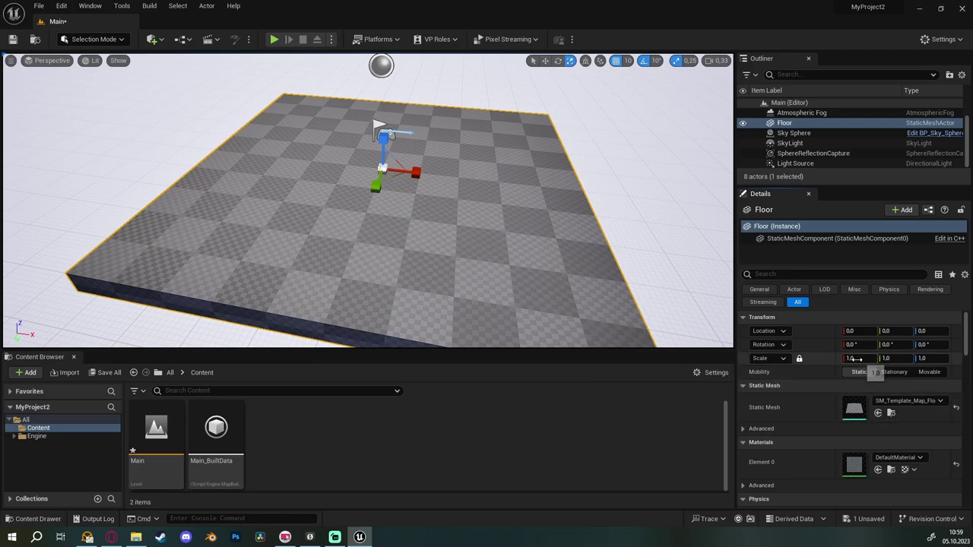
left_click_drag(854, 358, 907, 363)
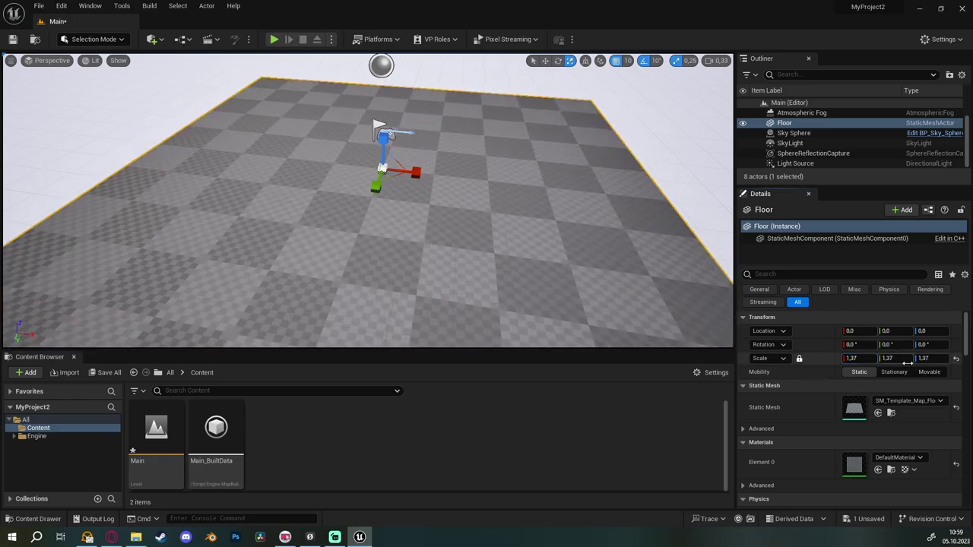
left_click_drag(374, 253, 540, 278, "alt")
left_click(956, 359)
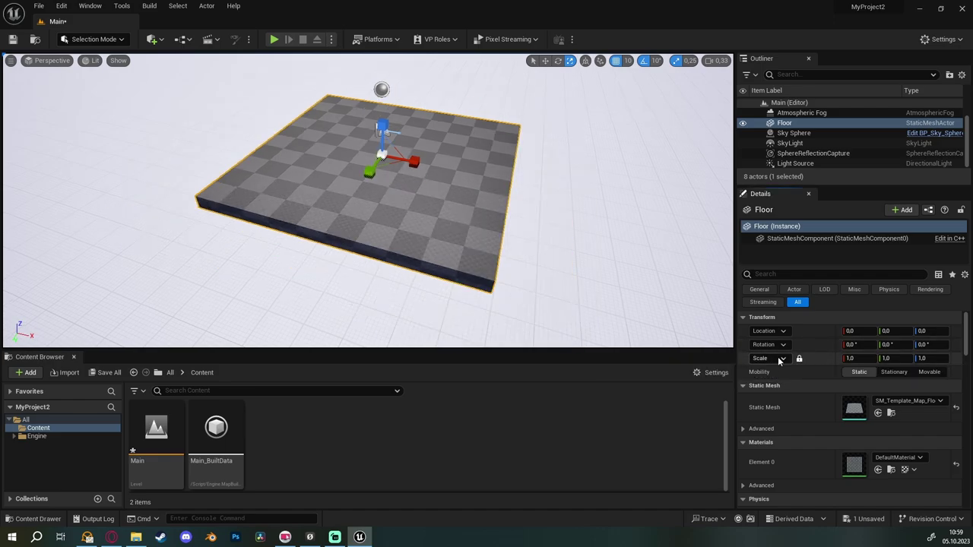
- Toggle the gizmo's world/local coordinate space and switch to plain selection with Q
left_click_drag(707, 250, 669, 190, "alt")
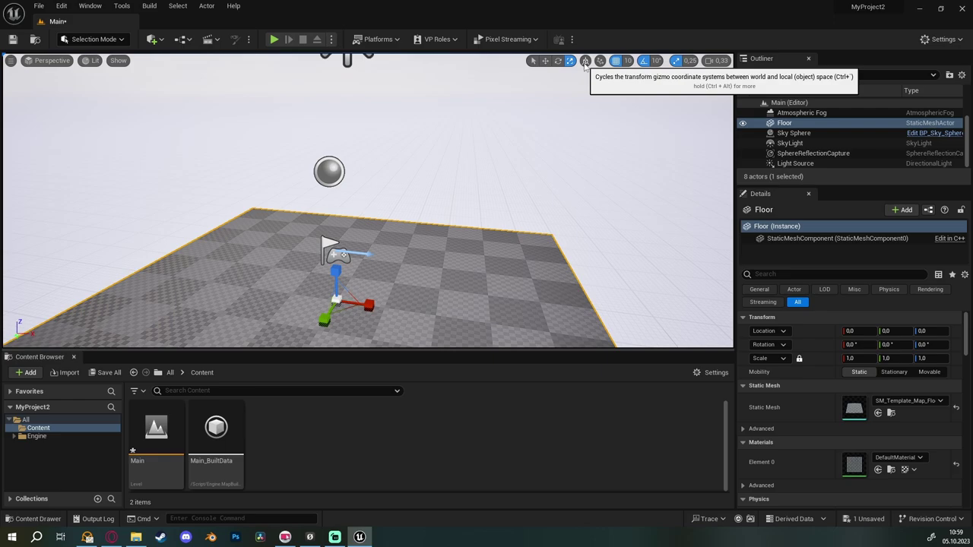
left_click(586, 61)
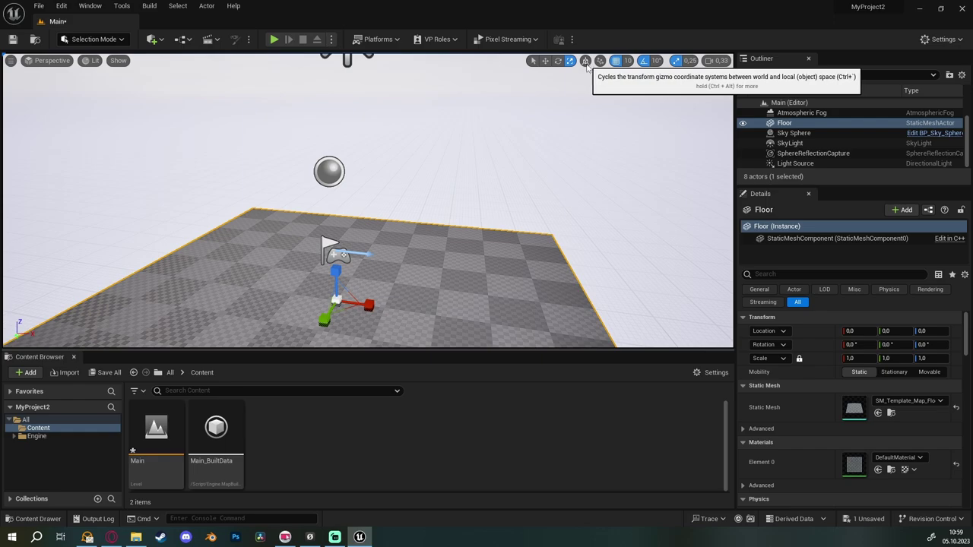
left_click_drag(524, 239, 365, 228, "alt")
key("q")
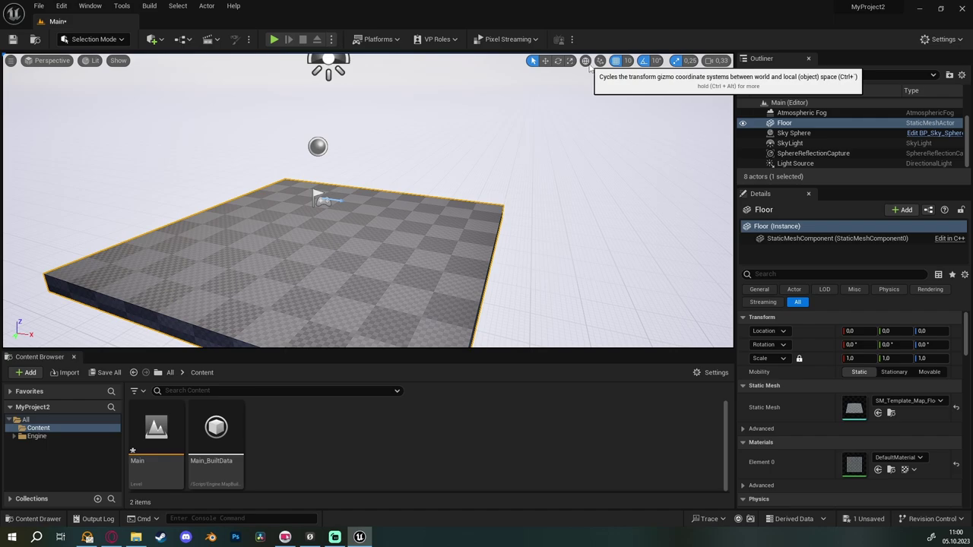
mouse_move(283, 240)
left_mouse_down("alt")
mouse_move(238, 241)
mouse_move(493, 217)
left_mouse_up("alt")
- Use the Move gizmo in local space to slide the Floor along Y to -110
key("w")
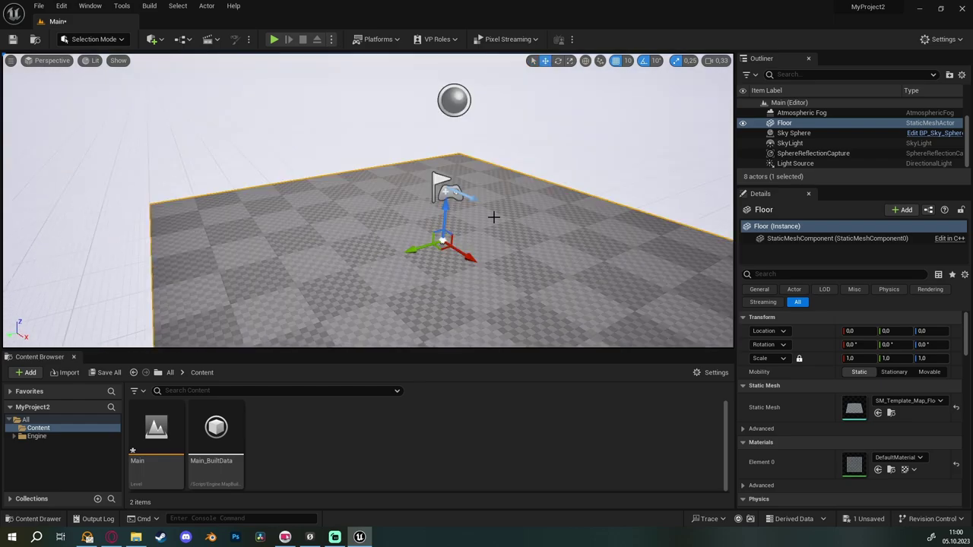
mouse_move(446, 245)
left_mouse_down("alt")
mouse_move(490, 201)
mouse_move(477, 165)
mouse_move(502, 129)
left_mouse_up("alt")
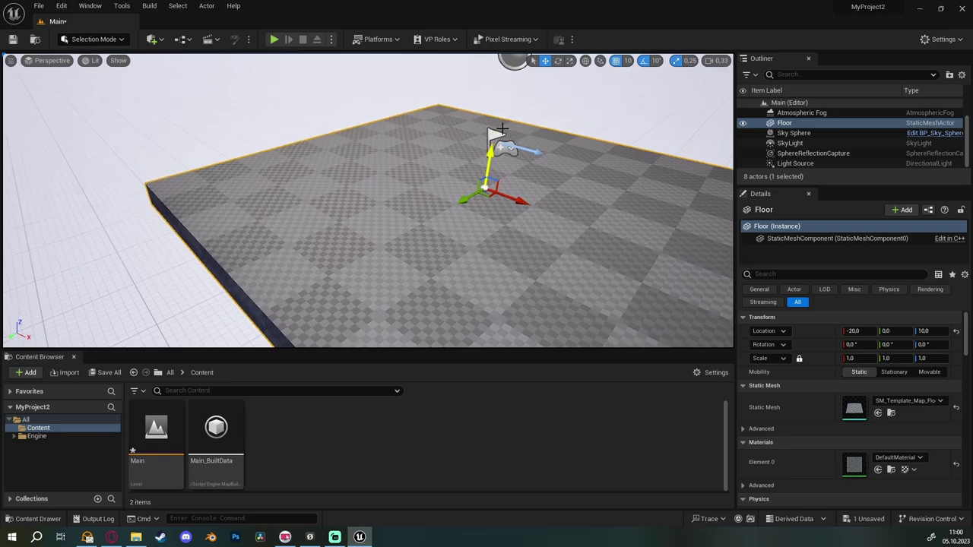
left_click(586, 66)
left_click_drag(463, 199, 489, 186)
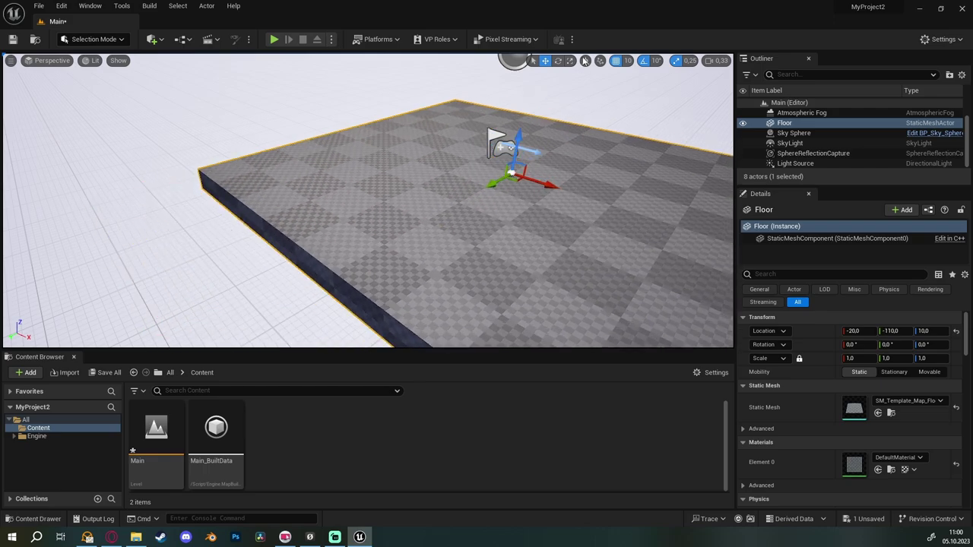
- Rotate the Floor -40° around Z and raise it along its local Z axis
key("e")
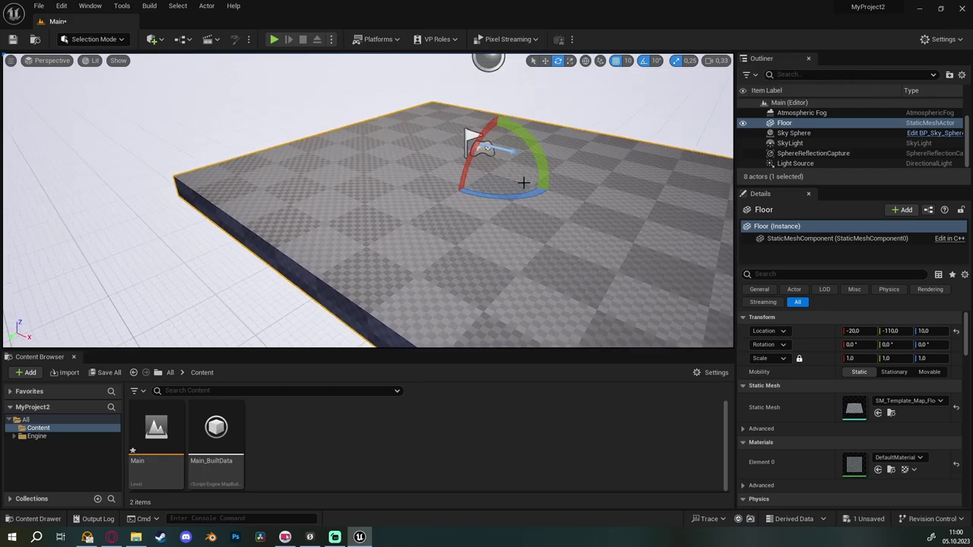
left_click_drag(523, 182, 532, 224)
key("w")
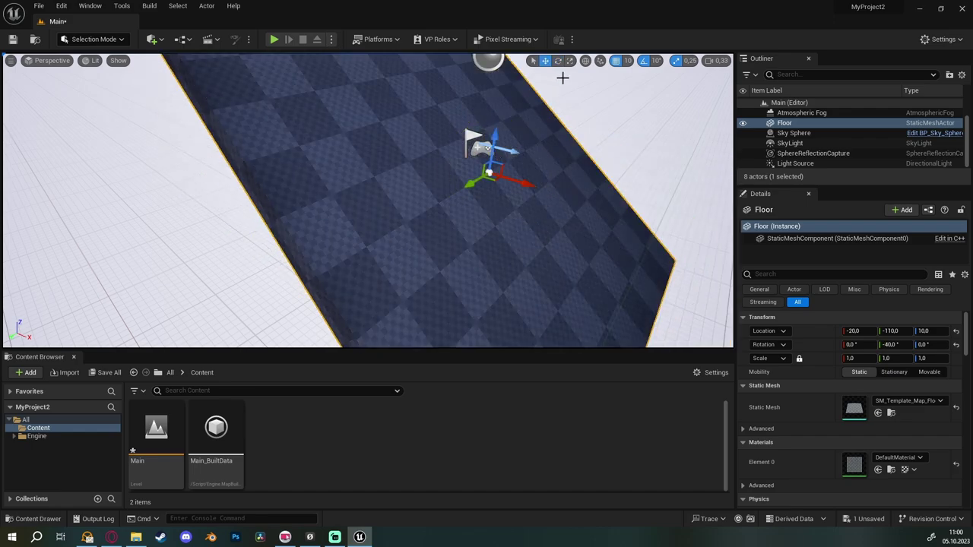
mouse_move(498, 156)
left_mouse_down()
mouse_move(519, 160)
mouse_move(439, 194)
left_mouse_up()
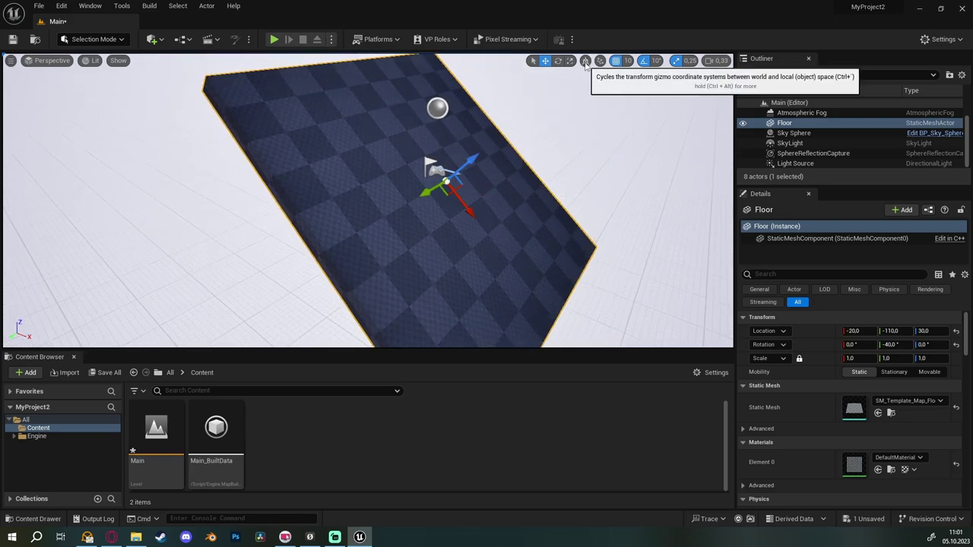
mouse_move(545, 121)
left_mouse_down("alt")
mouse_move(348, 54)
mouse_move(395, 68)
mouse_move(443, 285)
mouse_move(417, 260)
mouse_move(346, 291)
mouse_move(401, 268)
left_mouse_up("alt")
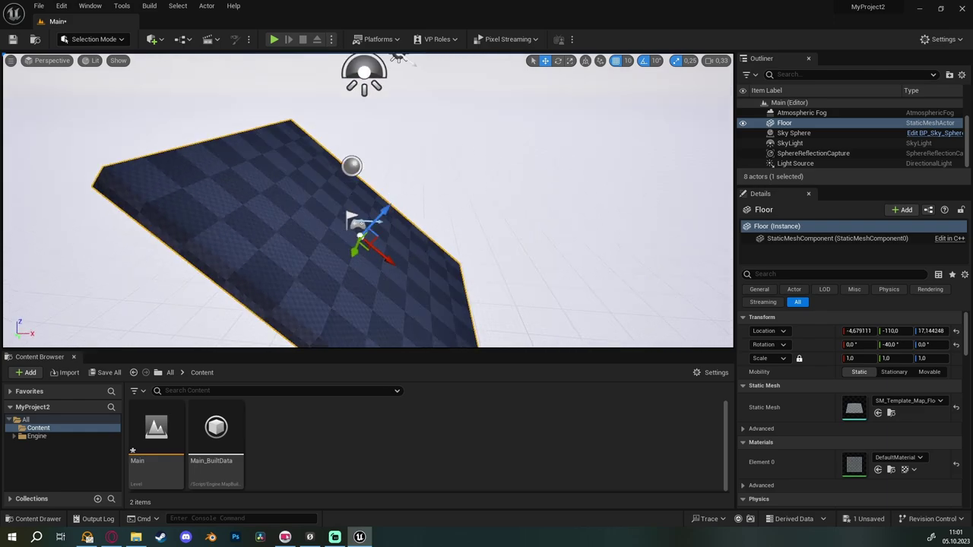
left_click_drag(400, 269, 387, 264)
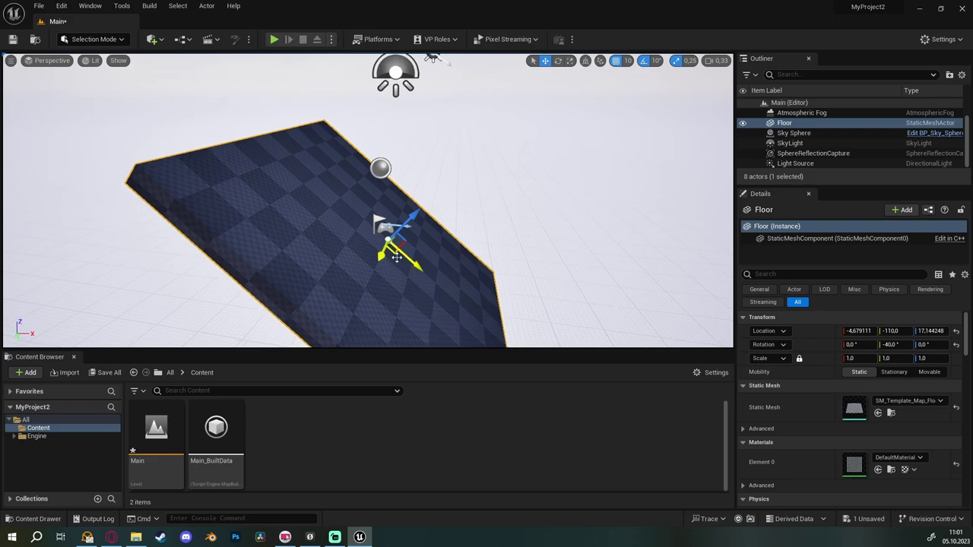
left_click_drag(413, 258, 411, 251)
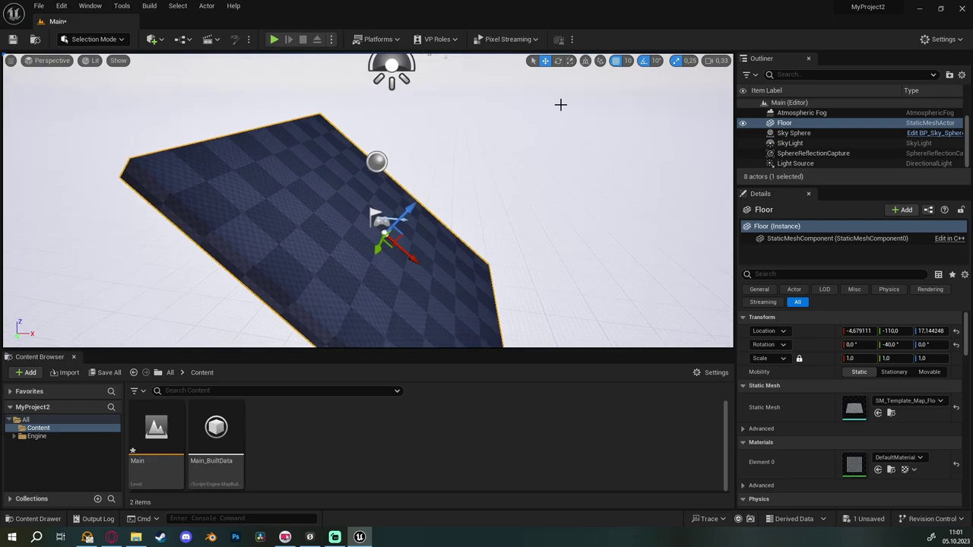
- Check the Surface Snapping options, then undo so the Floor returns to 0, 0, 0, unrotated
left_click(601, 61)
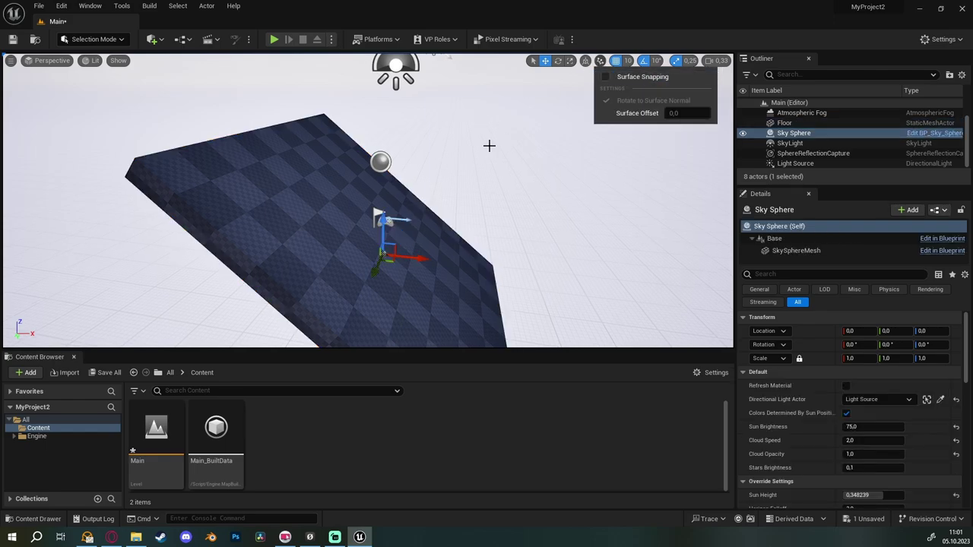
scroll(300, 222, "up", 3)
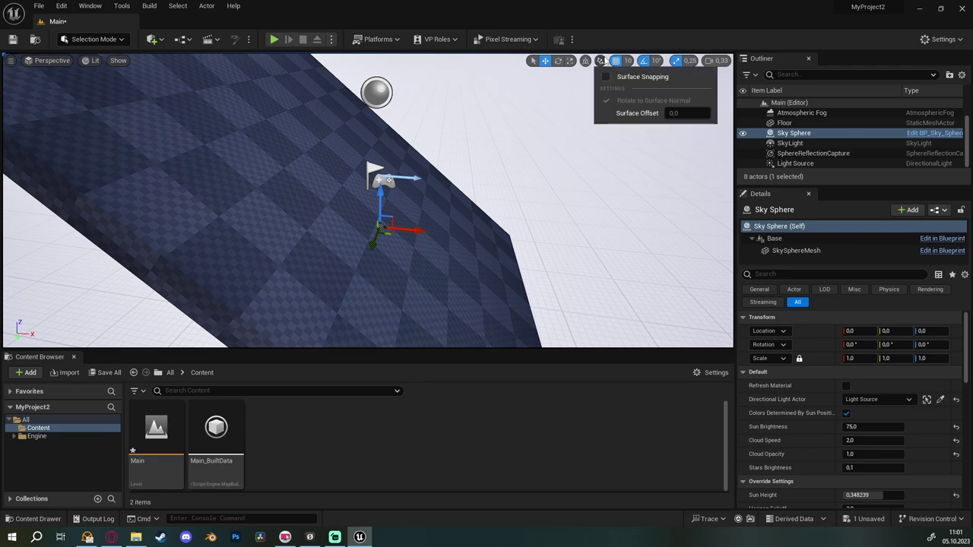
mouse_move(367, 275)
right_mouse_down()
mouse_move(358, 251)
mouse_move(335, 252)
right_mouse_up()
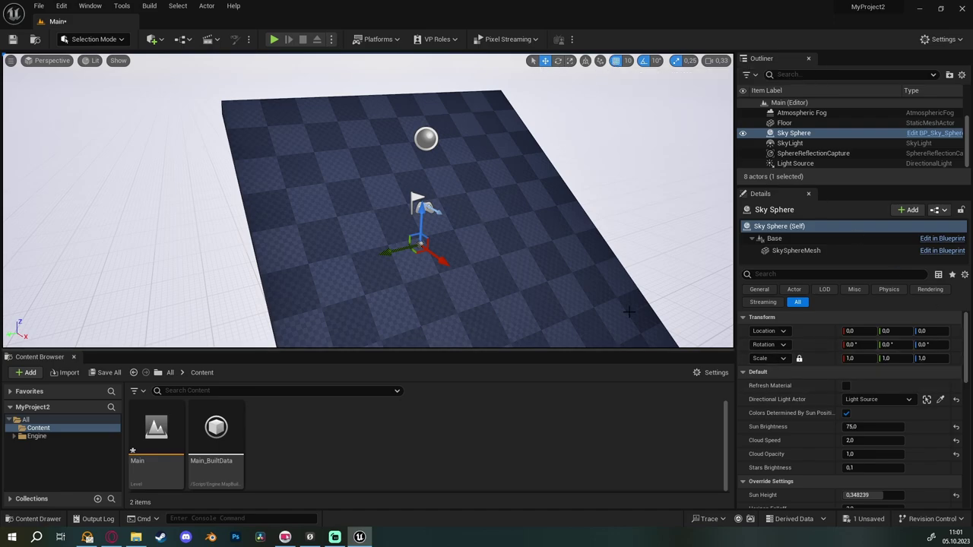
key("ctrl+z")
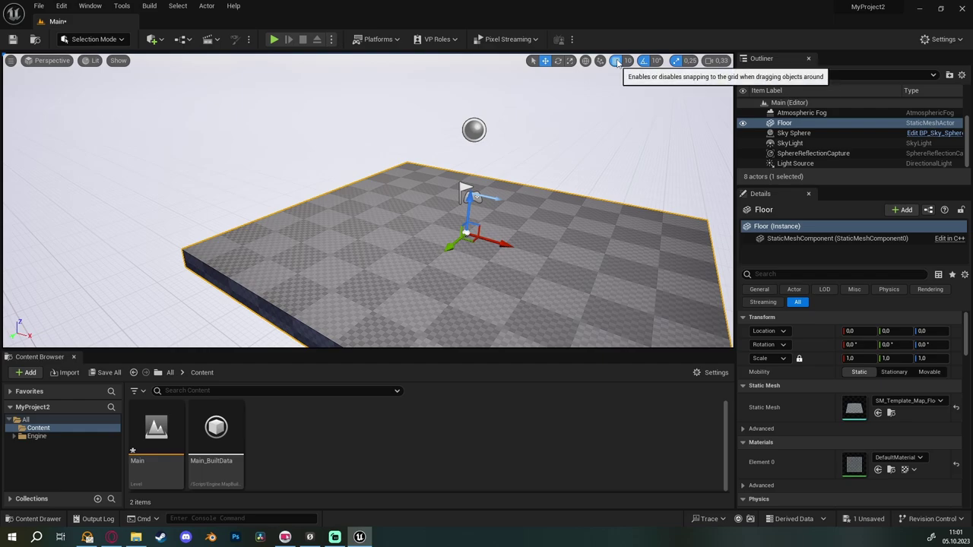
- Slide the Floor along X to 180, then disable grid snapping and move it freely to about 118
scroll(323, 325, "up", 2)
scroll(323, 325, "up", 3)
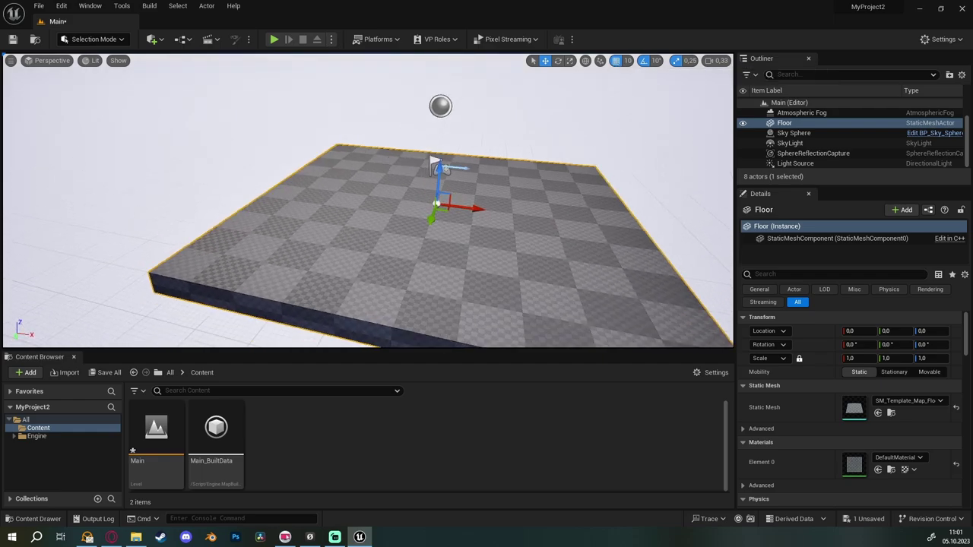
scroll(323, 325, "up", 3)
scroll(323, 325, "up", 3)
scroll(323, 325, "down", 3)
scroll(323, 326, "down", 3)
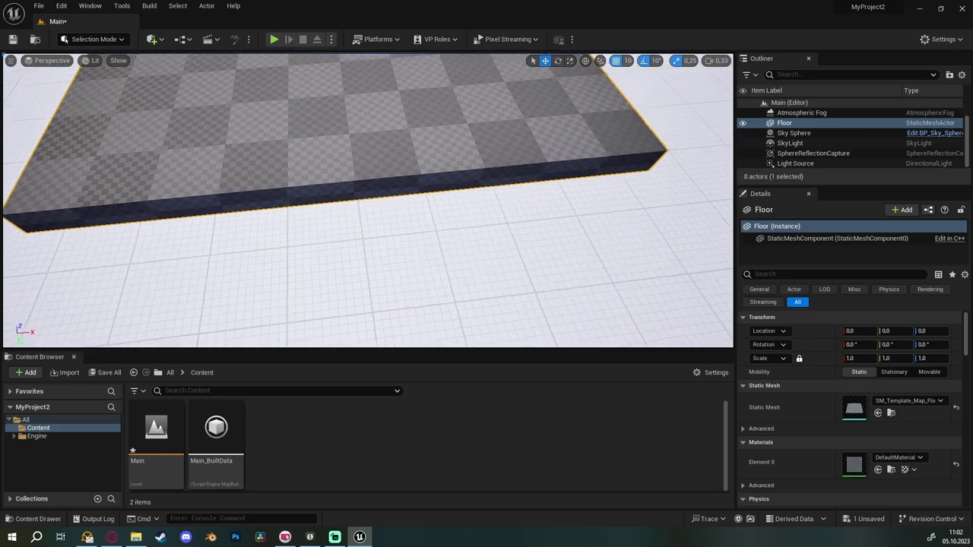
left_click_drag(310, 276, 311, 259)
scroll(390, 181, "down", 3)
scroll(391, 181, "up", 2)
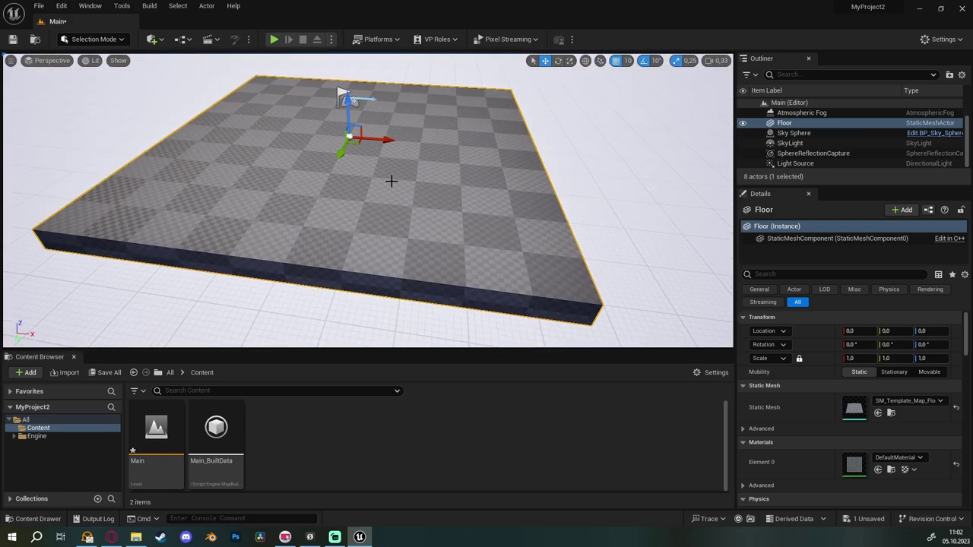
mouse_move(375, 139)
left_mouse_down()
mouse_move(437, 170)
mouse_move(371, 164)
mouse_move(451, 189)
left_mouse_up()
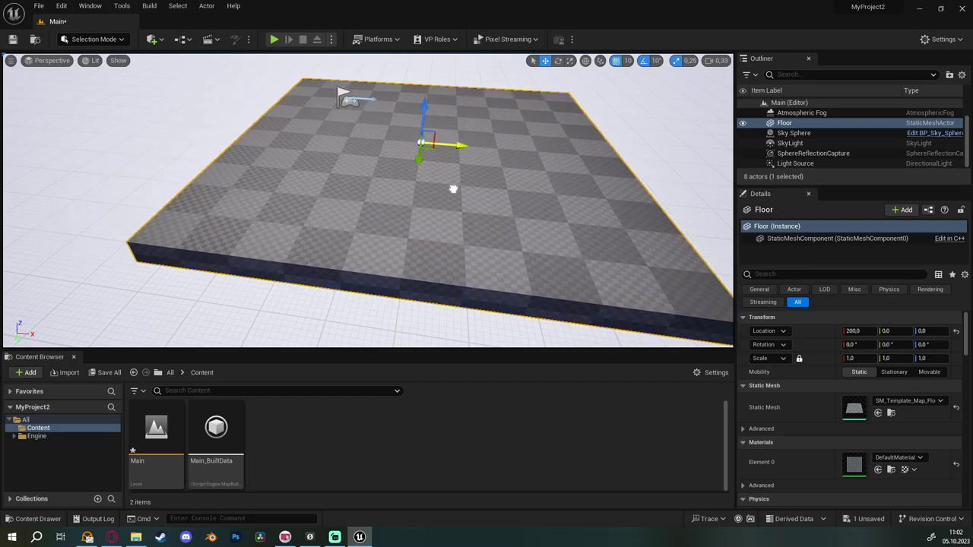
left_click(615, 61)
mouse_move(456, 145)
left_mouse_down()
mouse_move(395, 142)
mouse_move(377, 155)
mouse_move(389, 208)
left_mouse_up()
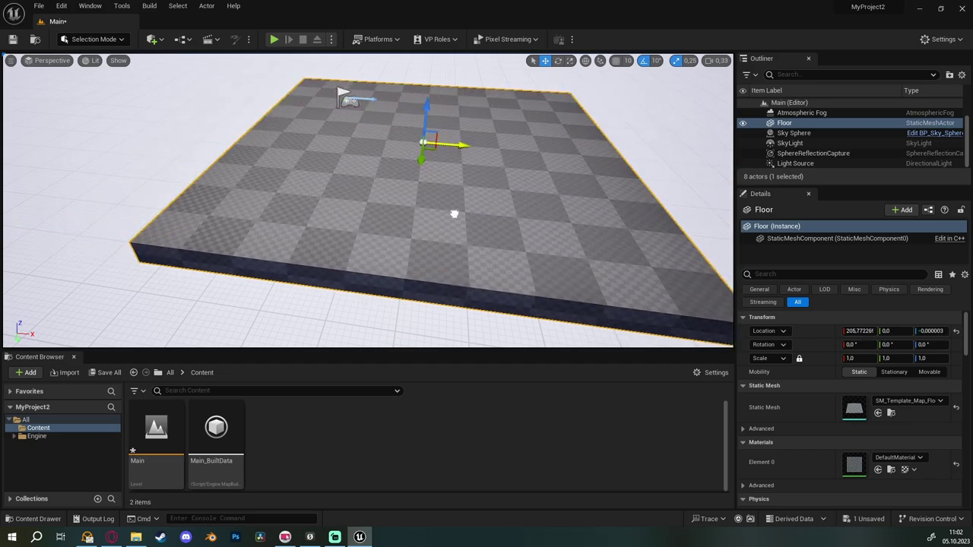
left_click_drag(388, 207, 454, 211)
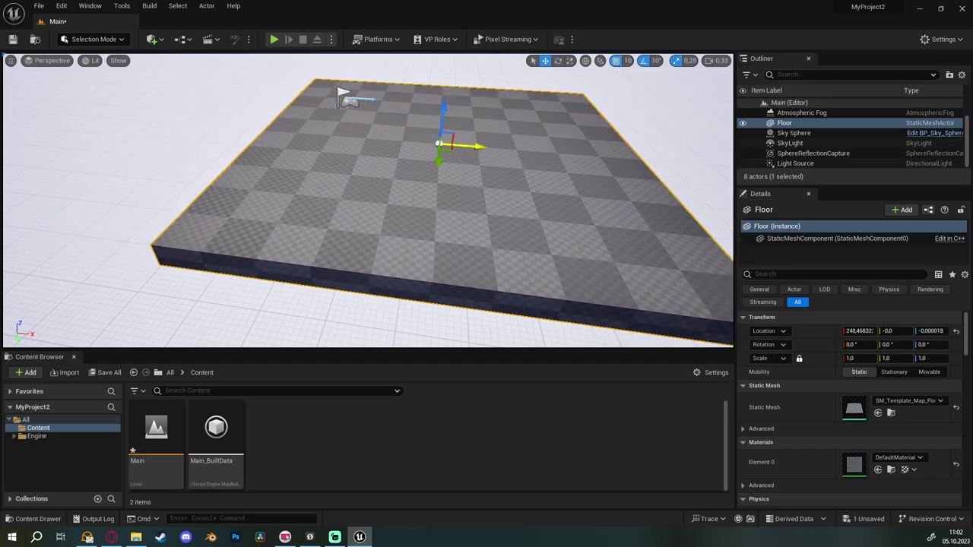
left_click_drag(479, 146, 428, 143)
- Lower the Floor's X location to 93 in Details, frame it, then undo back to X 103
scroll(562, 265, "up", 3)
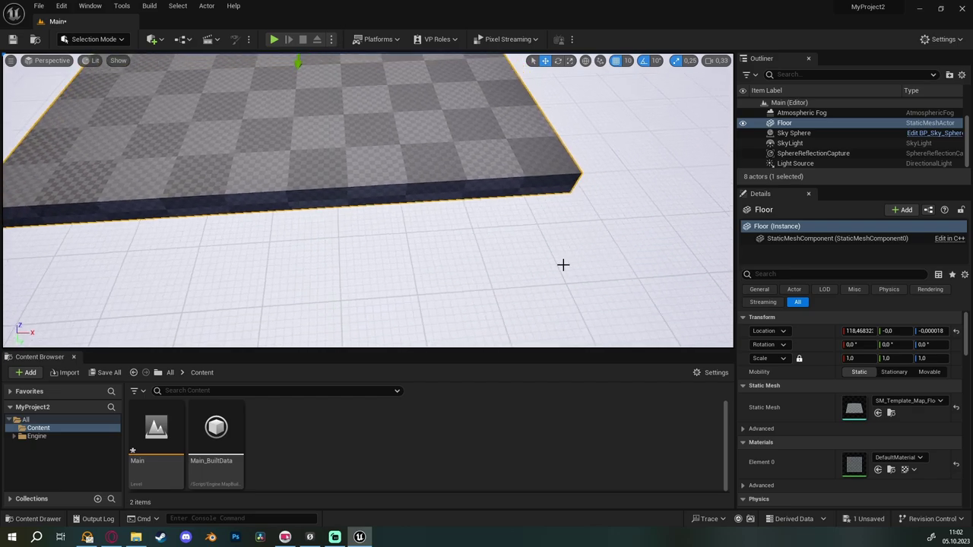
scroll(560, 259, "up", 2)
scroll(545, 256, "up", 2)
scroll(528, 254, "up", 3)
scroll(524, 256, "up", 2)
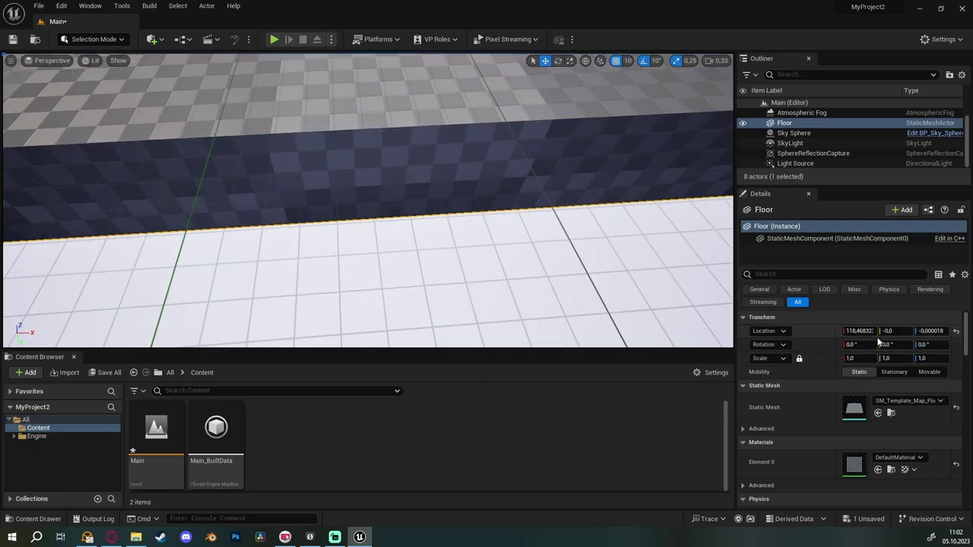
left_click_drag(863, 332, 844, 332)
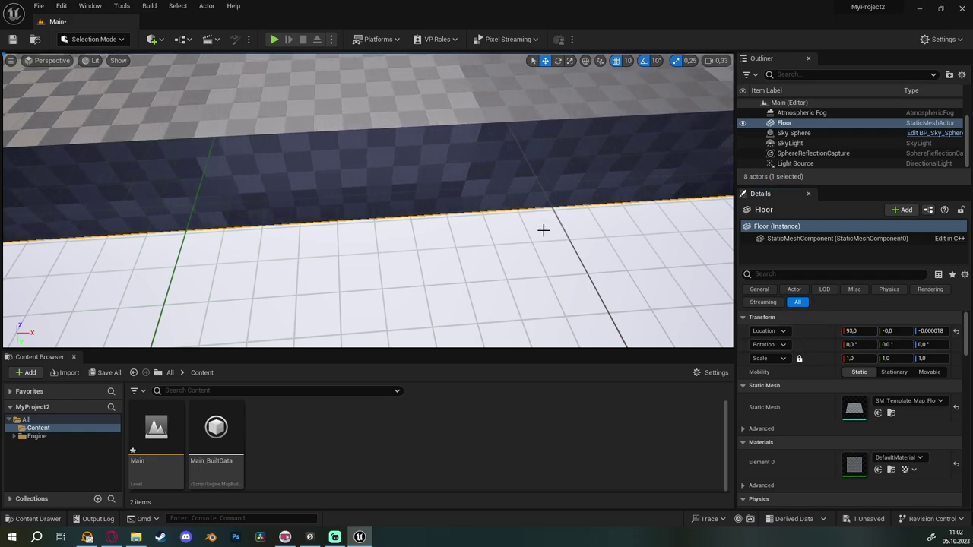
key("f")
mouse_move(292, 156)
left_mouse_down("alt")
mouse_move(399, 111)
mouse_move(408, 120)
left_mouse_up("alt")
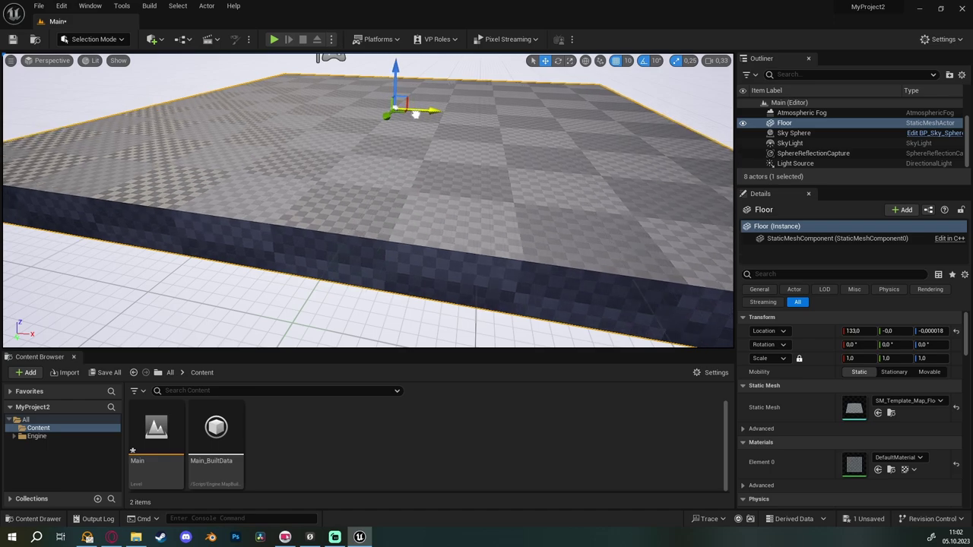
key("ctrl+z")
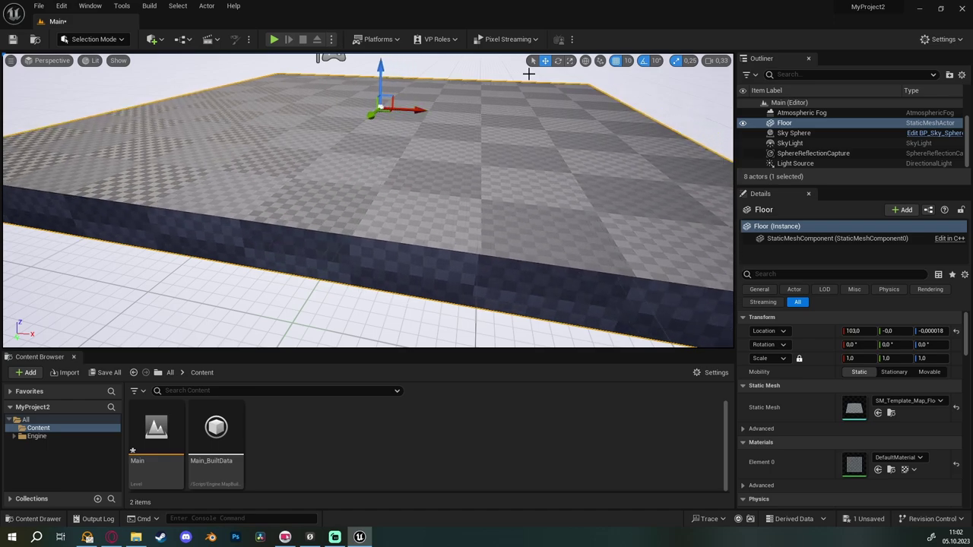
- Set grid snap to 100 and move the Floor in 100-unit steps to X -97
left_click(627, 60)
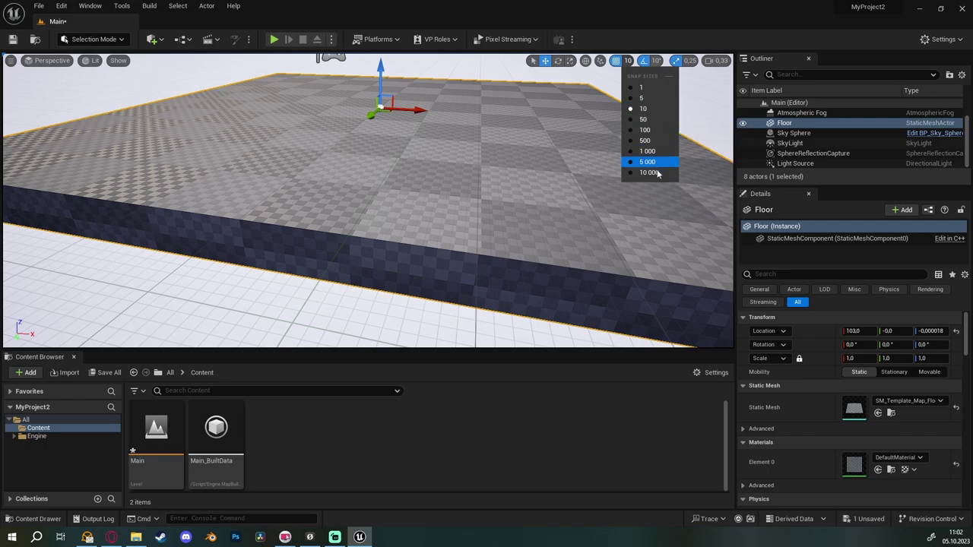
left_click(645, 130)
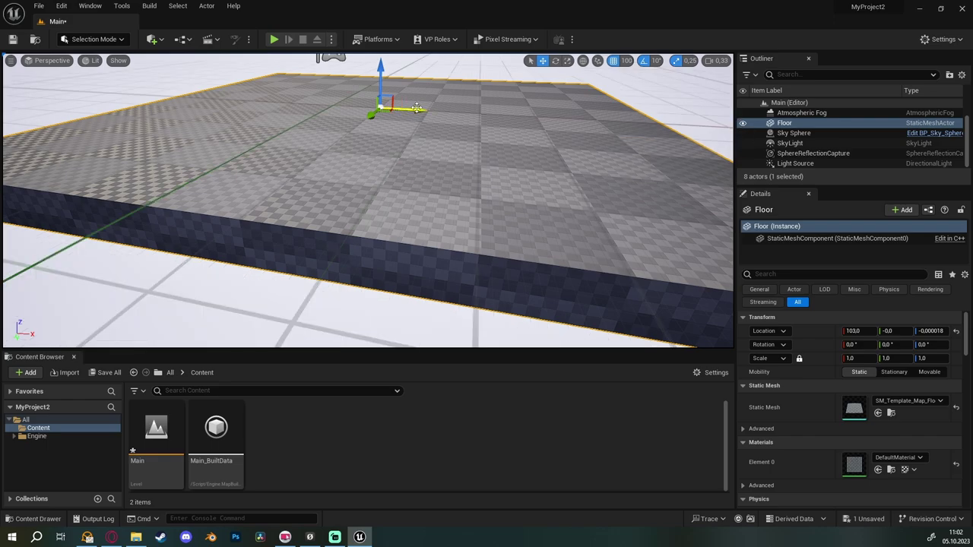
left_click_drag(416, 108, 448, 110)
mouse_move(487, 123)
middle_mouse_down()
mouse_move(630, 167)
mouse_move(437, 143)
middle_mouse_up()
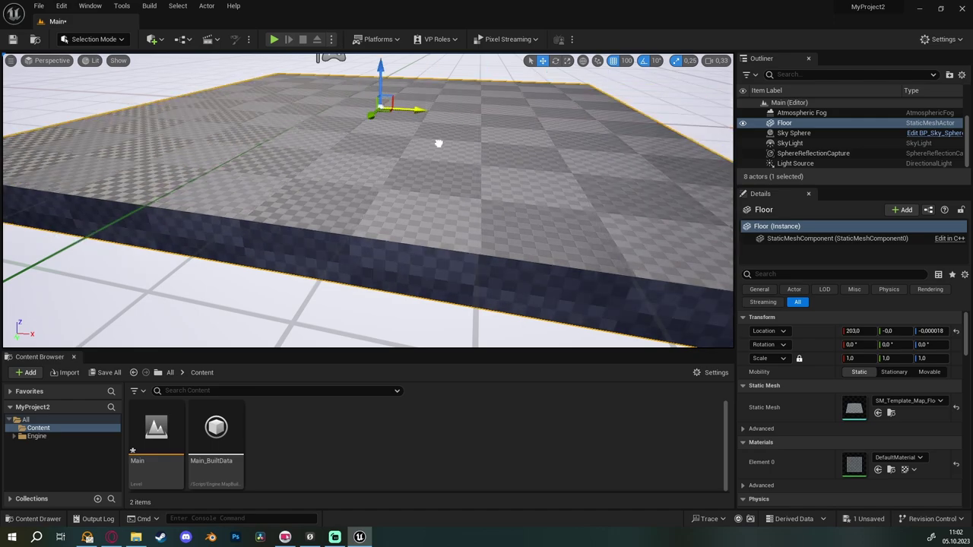
mouse_move(438, 143)
left_mouse_down("ctrl")
mouse_move(267, 130)
mouse_move(232, 137)
mouse_move(506, 178)
mouse_move(389, 235)
mouse_move(232, 176)
mouse_move(390, 239)
left_mouse_up("ctrl")
- Try 500-unit grid snapping along X, then rotate the Floor -90° in pitch to stand upright
left_click(624, 62)
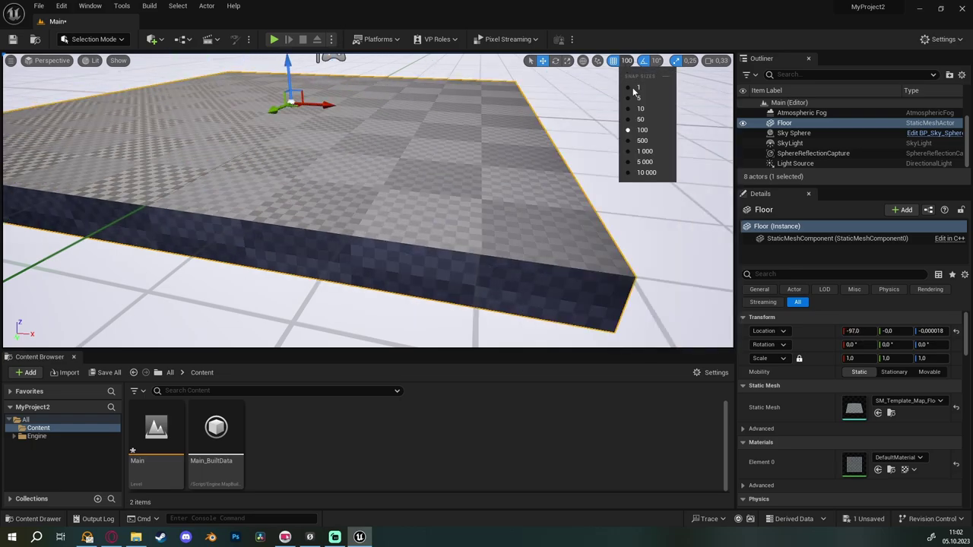
left_click(640, 141)
left_click_drag(326, 105, 722, 155)
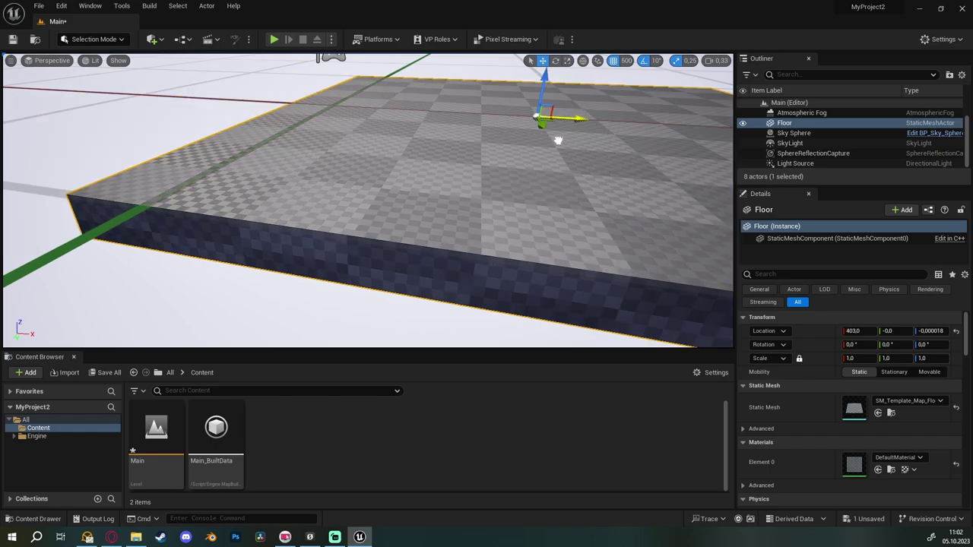
key("f")
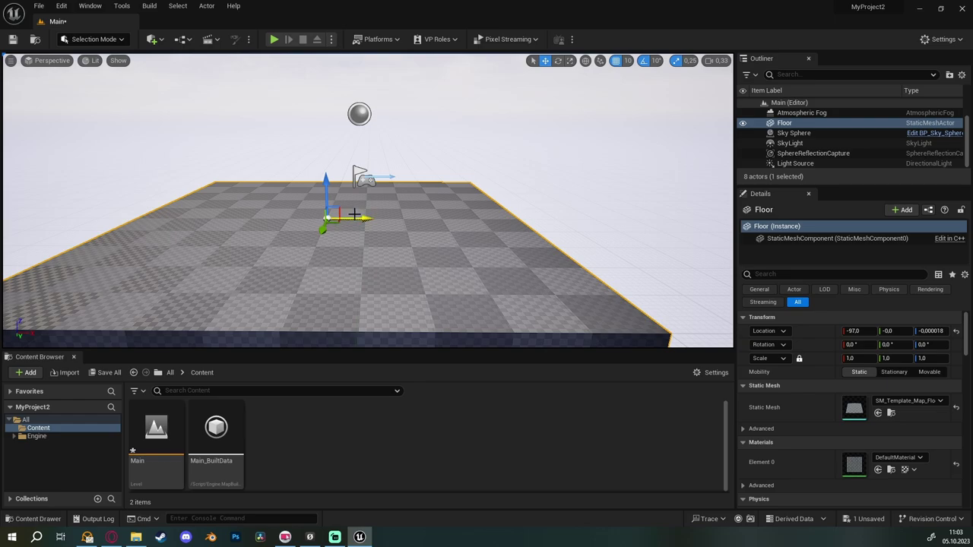
mouse_move(373, 221)
left_mouse_down()
mouse_move(374, 251)
mouse_move(350, 268)
mouse_move(385, 222)
mouse_move(329, 272)
left_mouse_up()
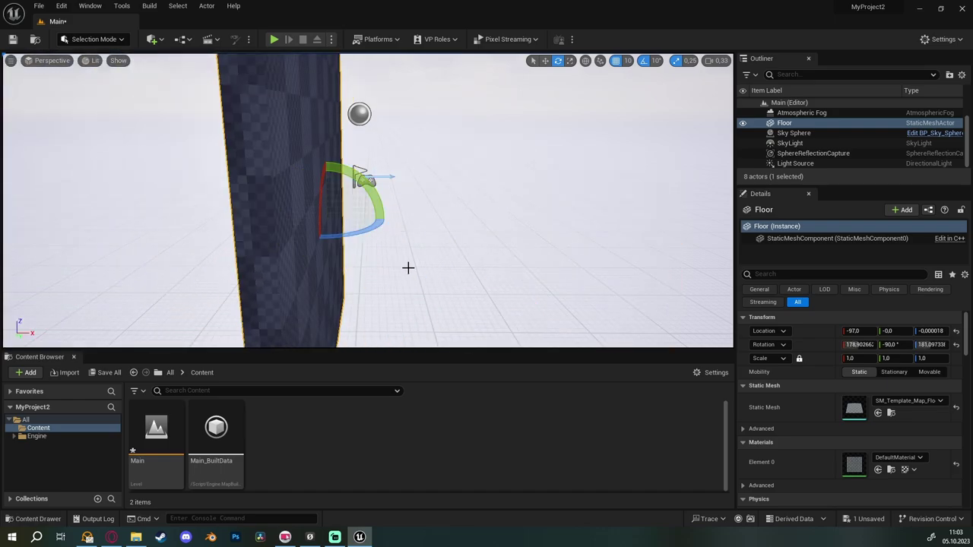
- Disable rotation snapping, spin the Floor freely in pitch, then re-enable angle snapping
left_click(656, 61)
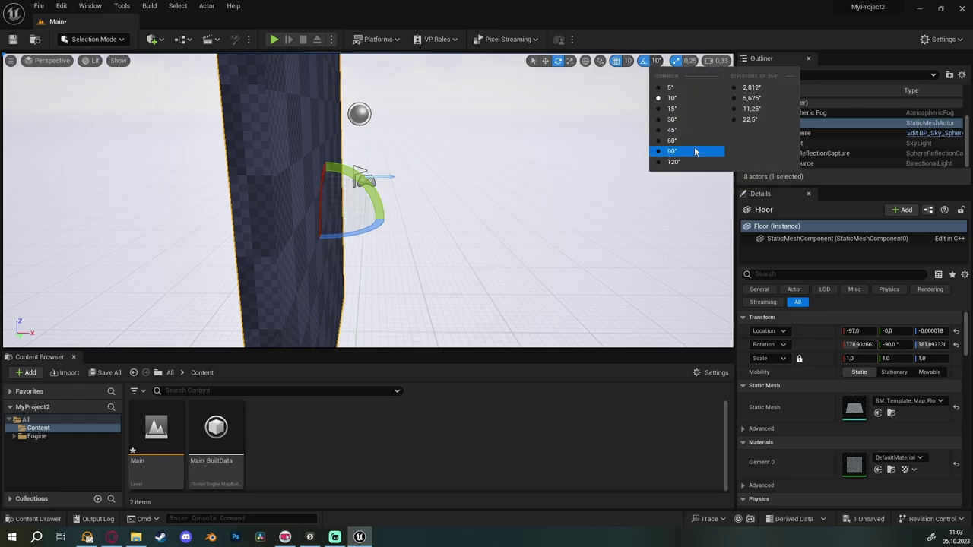
left_click(643, 61)
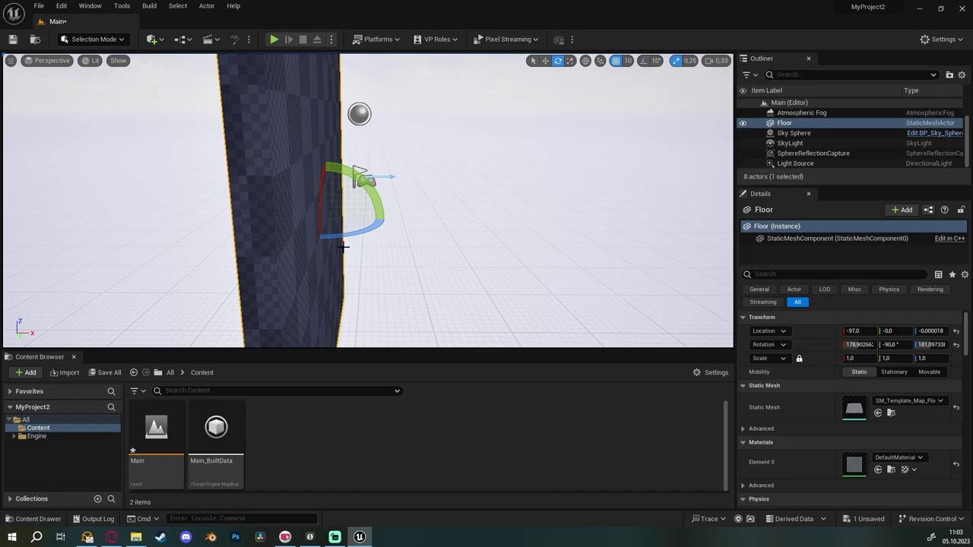
left_click_drag(354, 166, 374, 183)
mouse_move(354, 168)
left_mouse_down()
mouse_move(361, 176)
mouse_move(591, 146)
left_mouse_up()
left_click(649, 64)
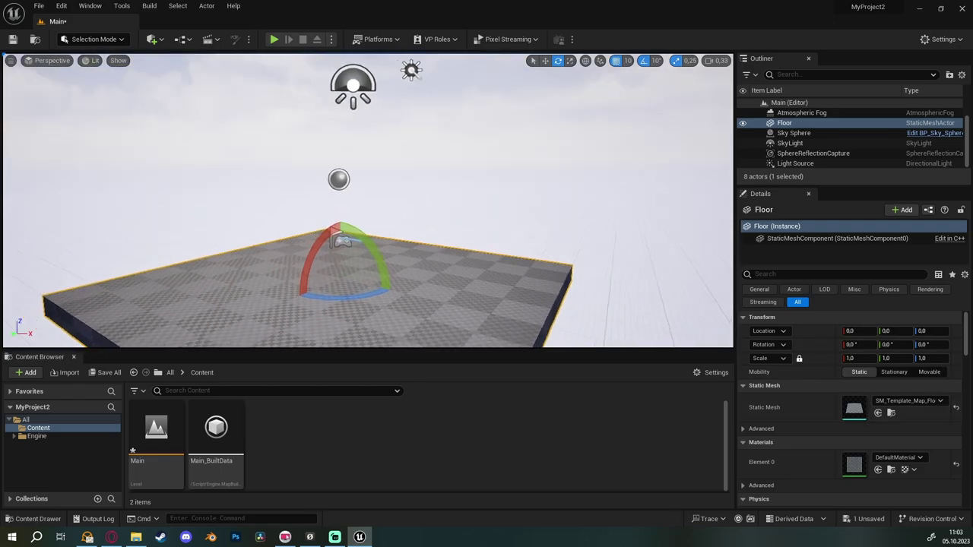
- Stretch the Floor along X to a scale of about 4.75 and show the editor modes list
right_click_drag(357, 248, 629, 76)
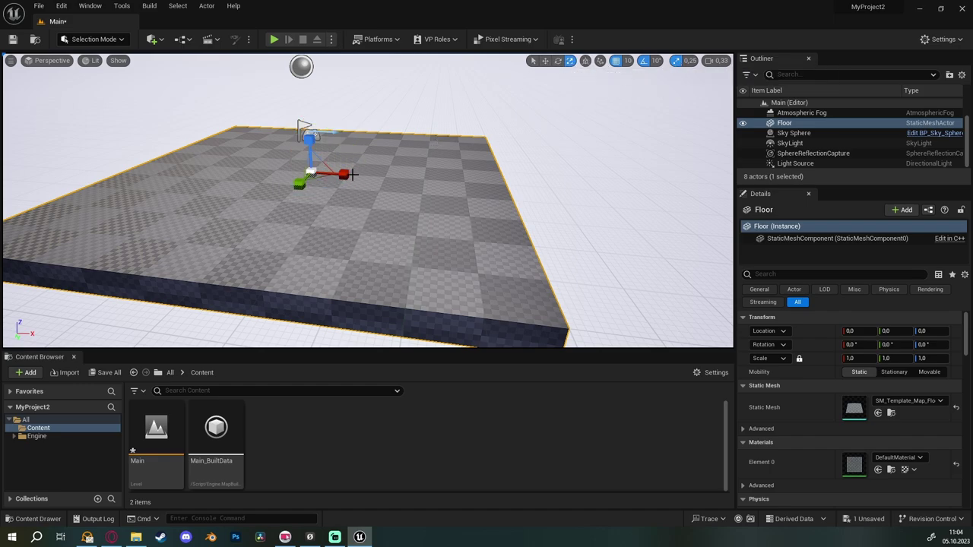
left_click_drag(344, 174, 396, 176)
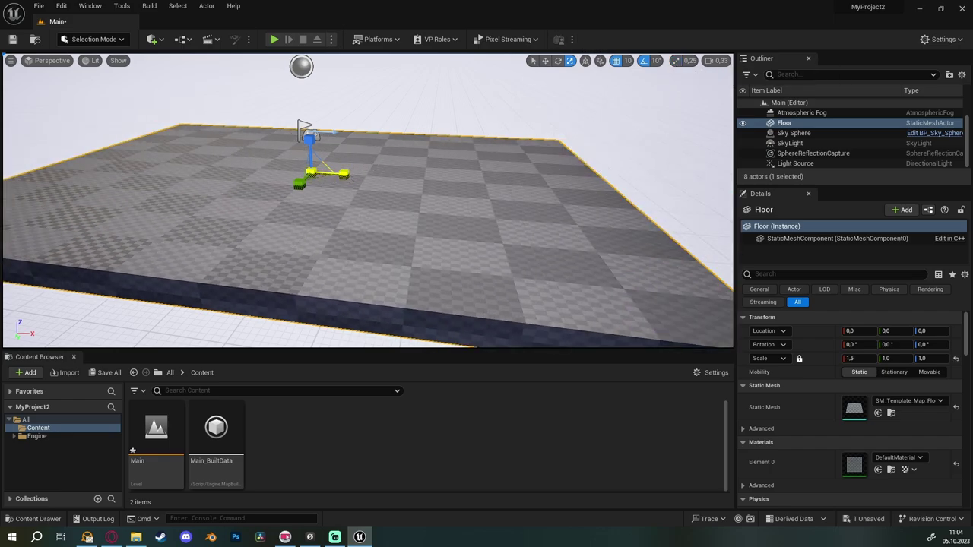
left_click_drag(395, 177, 722, 176)
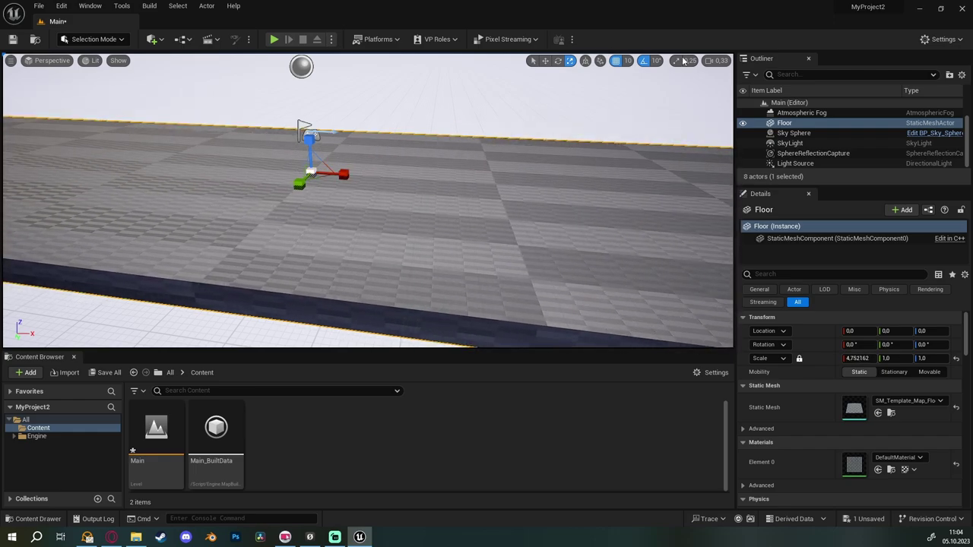
key("f")
left_click(116, 39)
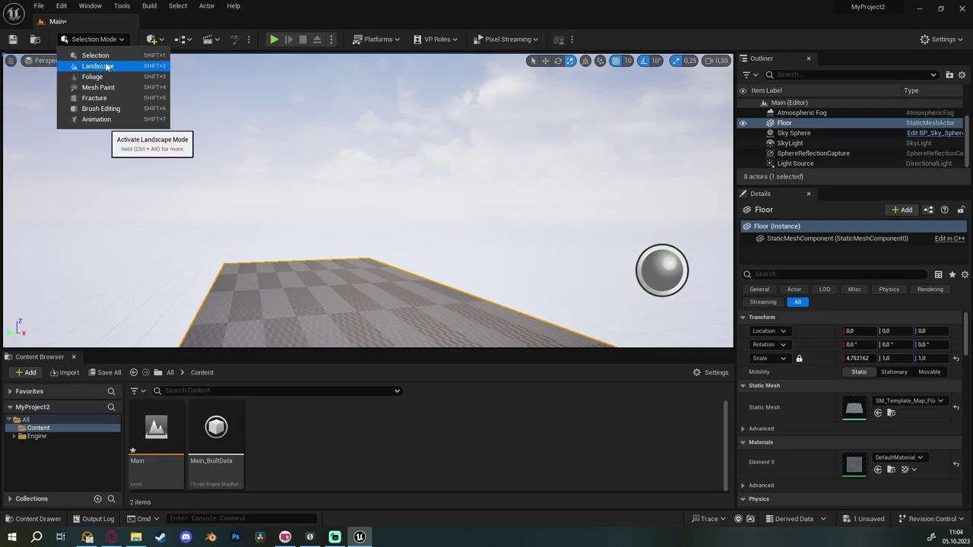
- Enter Landscape Mode and keep the new landscape's Z location at 0
left_click(109, 67)
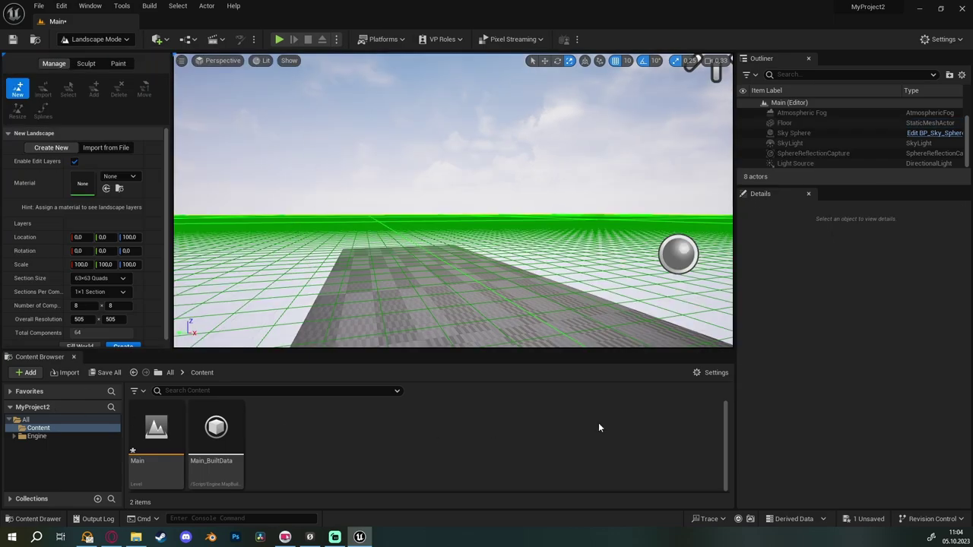
right_click_drag(470, 229, 367, 243)
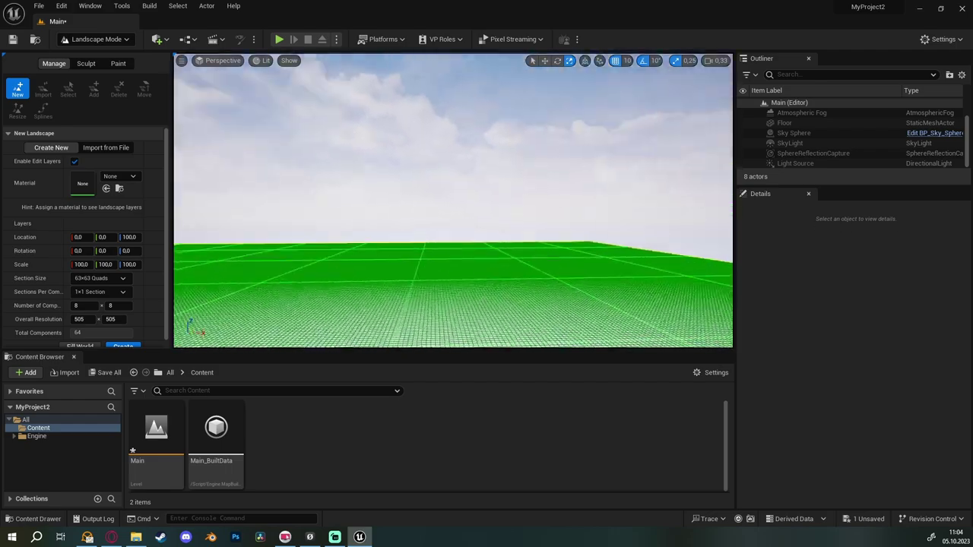
right_click_drag(474, 235, 473, 235)
right_click_drag(539, 122, 230, 234)
type("0")
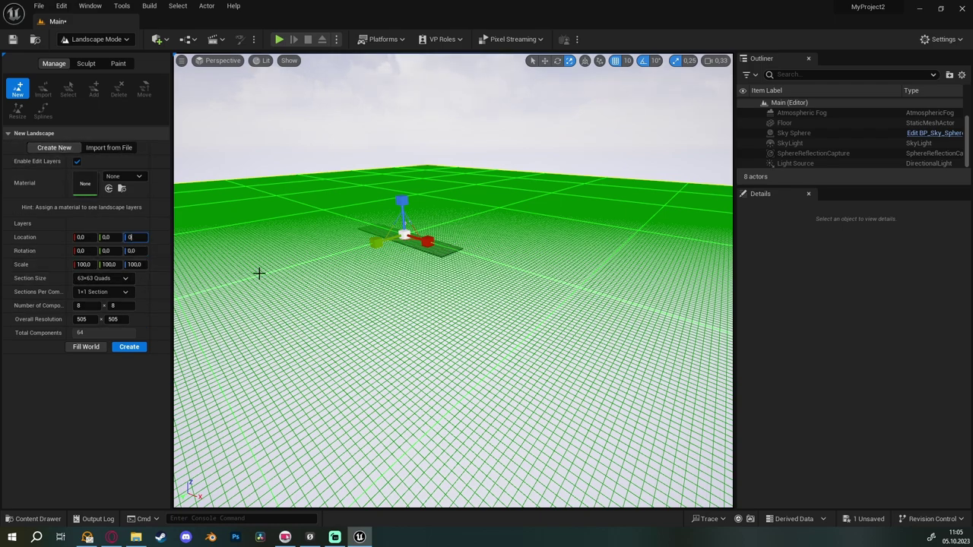
key("Return")
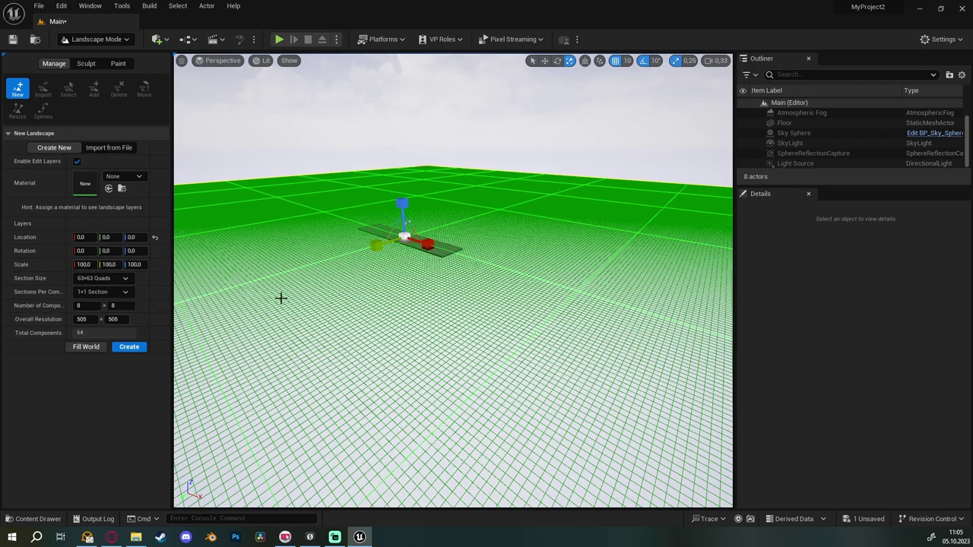
right_click_drag(403, 286, 404, 286)
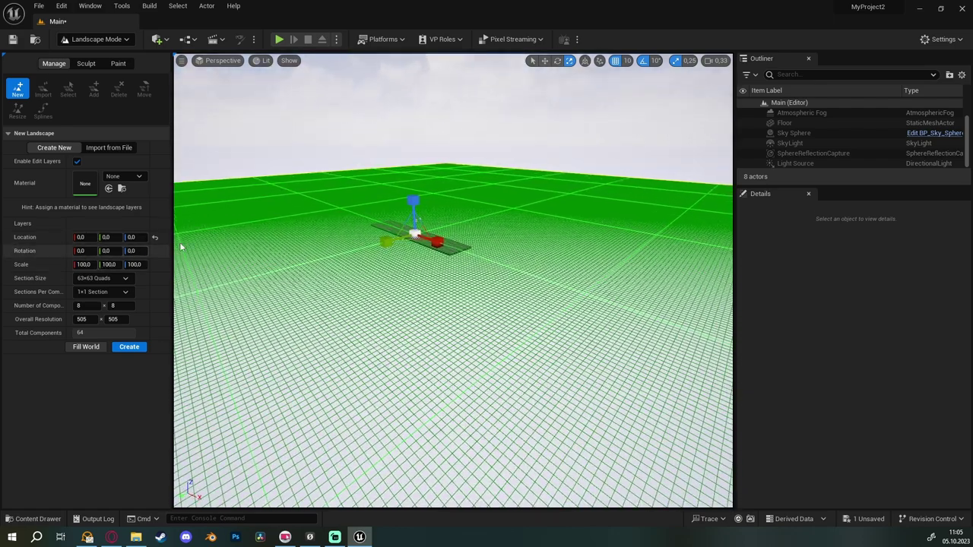
- Try 15×15, then settle on 63×63-quad sections for a 505×505 landscape
left_click(123, 278)
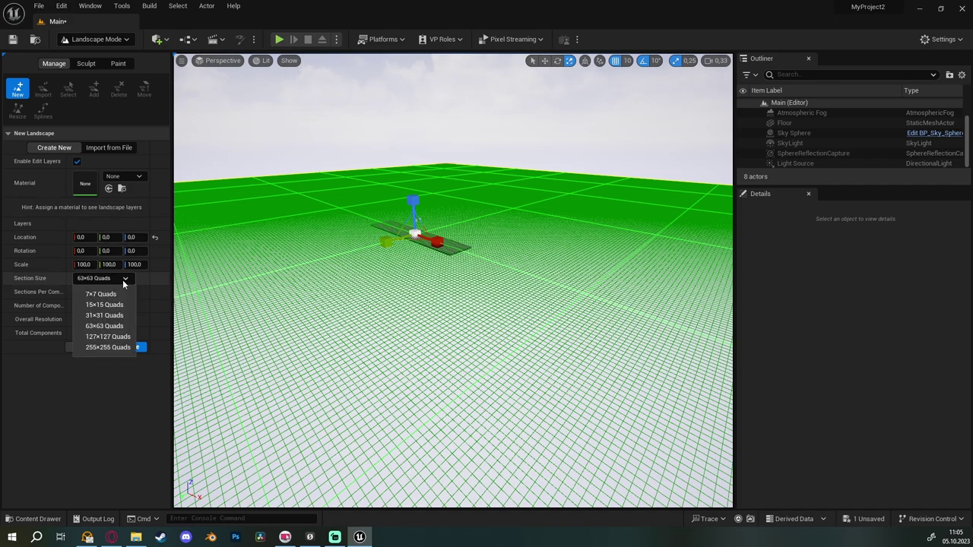
left_click(122, 279)
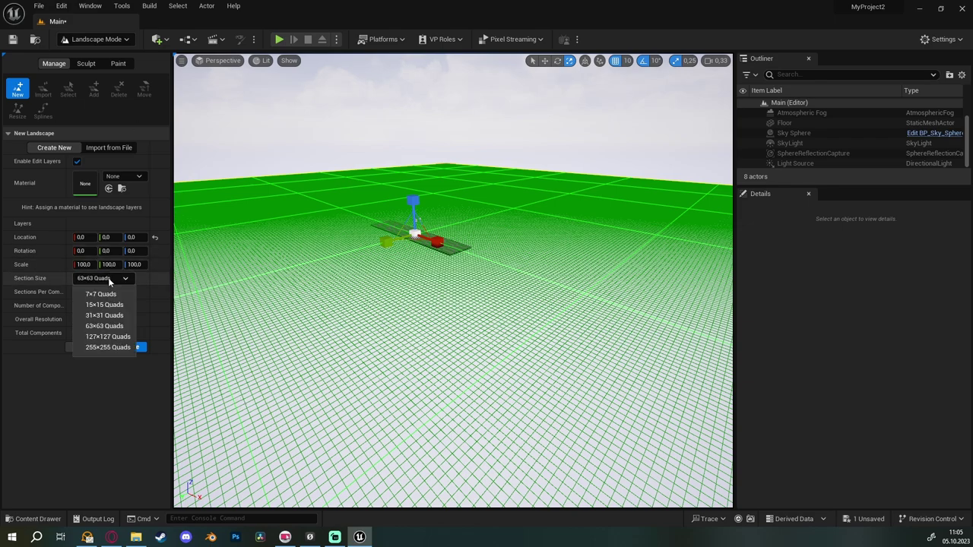
left_click(111, 304)
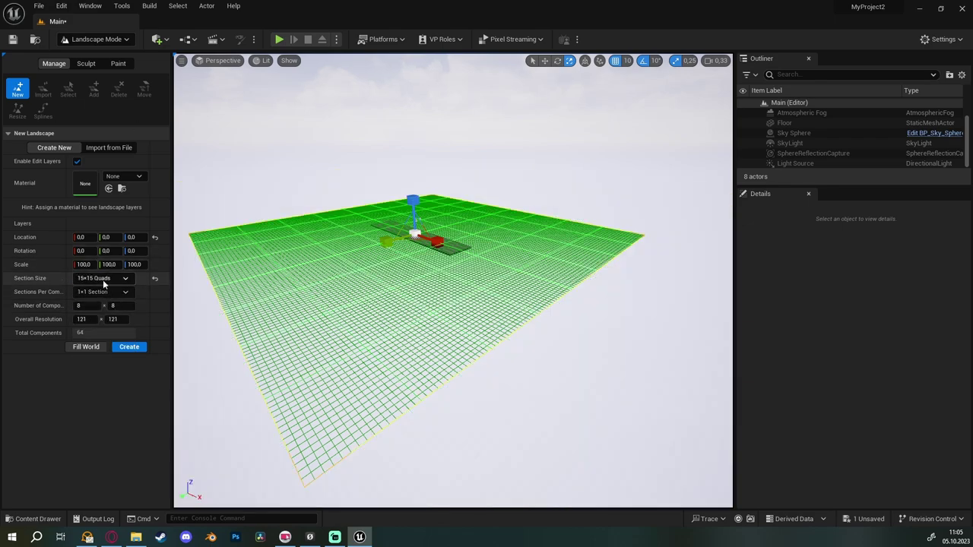
left_click(103, 280)
left_click(105, 320)
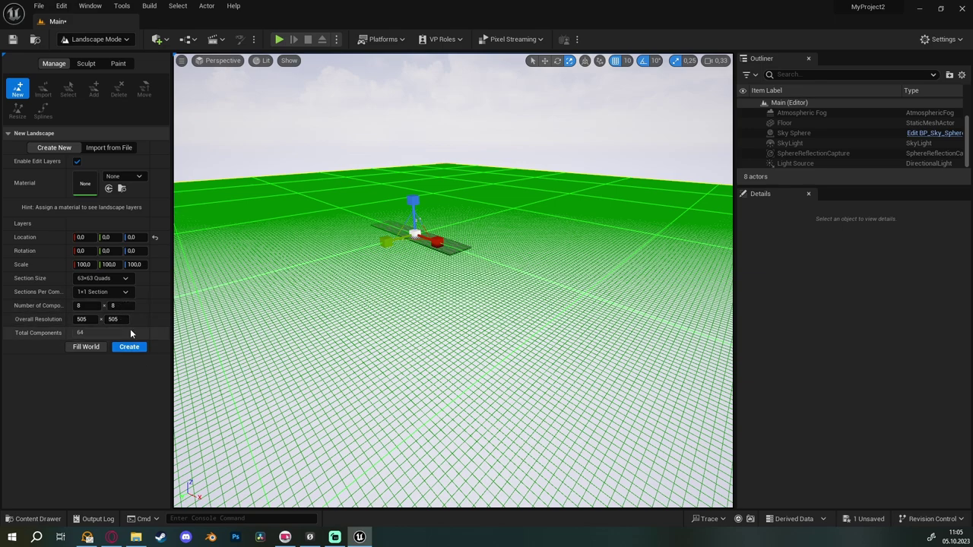
left_click(116, 278)
left_click(129, 348)
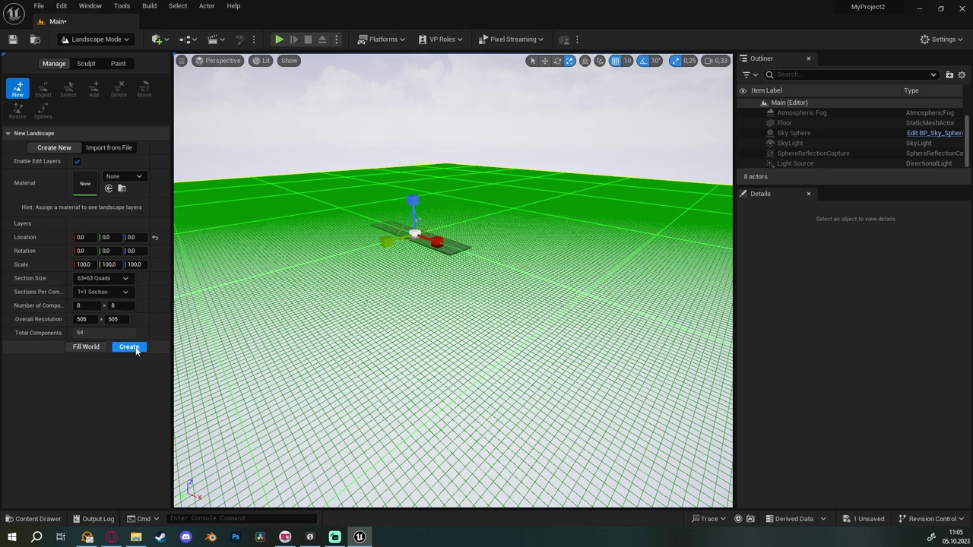
- Create the new landscape from the current settings and frame it in the viewport
left_click(127, 348)
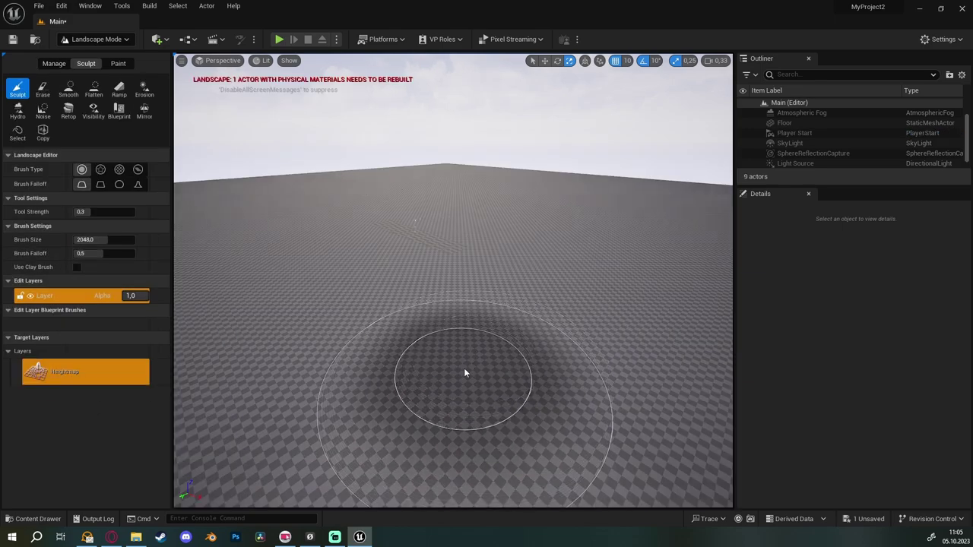
mouse_move(257, 249)
right_mouse_down()
mouse_move(703, 291)
mouse_move(380, 72)
right_mouse_up()
scroll(407, 85, "up", 3)
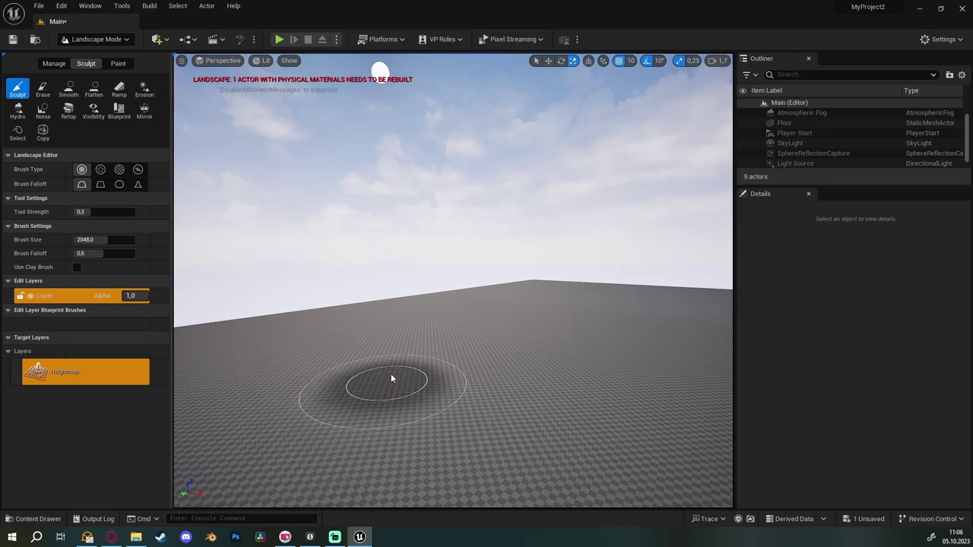
- Sculpt a raised hill and several more beside it, then centre the hills in view
mouse_move(391, 374)
left_mouse_down()
mouse_move(429, 355)
mouse_move(401, 369)
left_mouse_up()
right_click_drag(401, 369, 444, 341)
right_click_drag(463, 377, 487, 316)
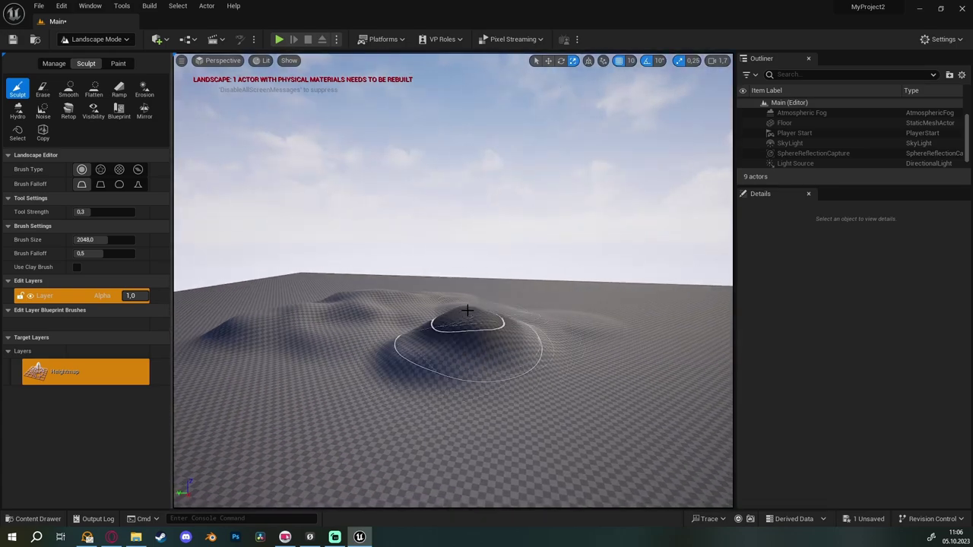
left_click_drag(486, 317, 504, 330)
right_click_drag(504, 330, 456, 319)
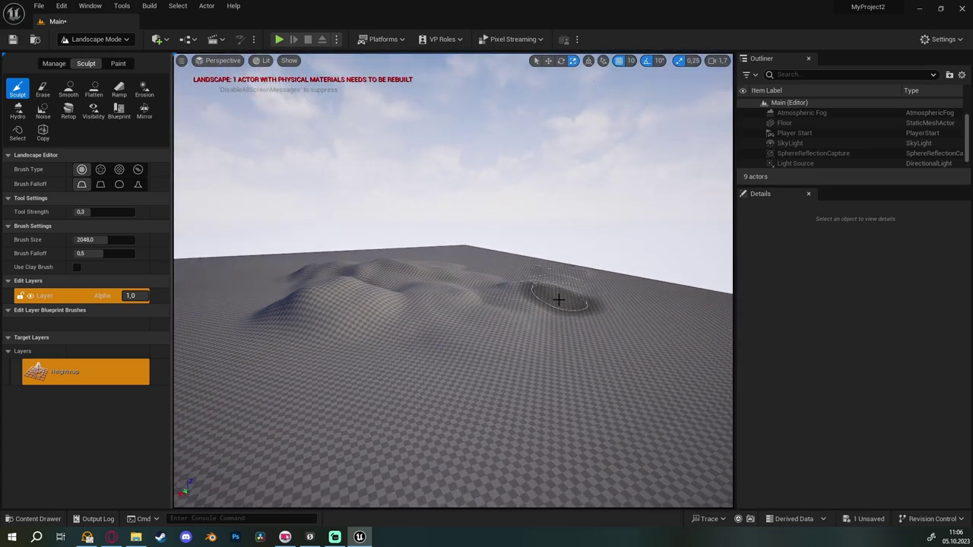
right_click_drag(560, 297, 510, 221)
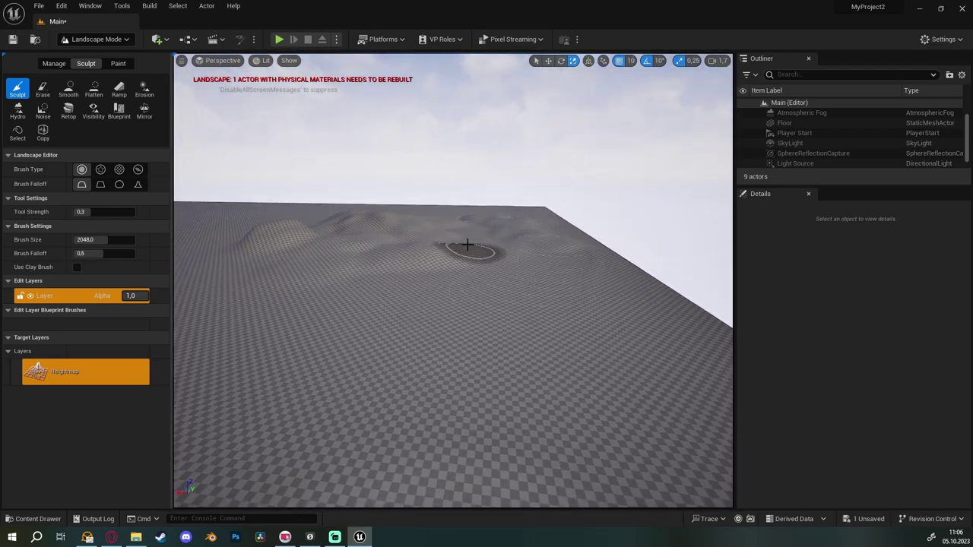
mouse_move(467, 244)
right_mouse_down()
mouse_move(477, 239)
mouse_move(487, 250)
right_mouse_up()
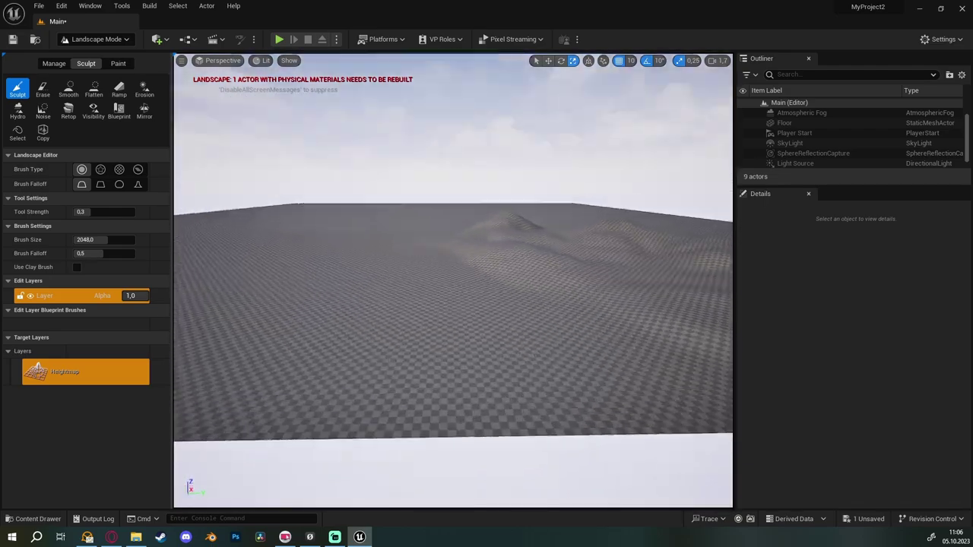
right_click_drag(453, 281, 456, 274)
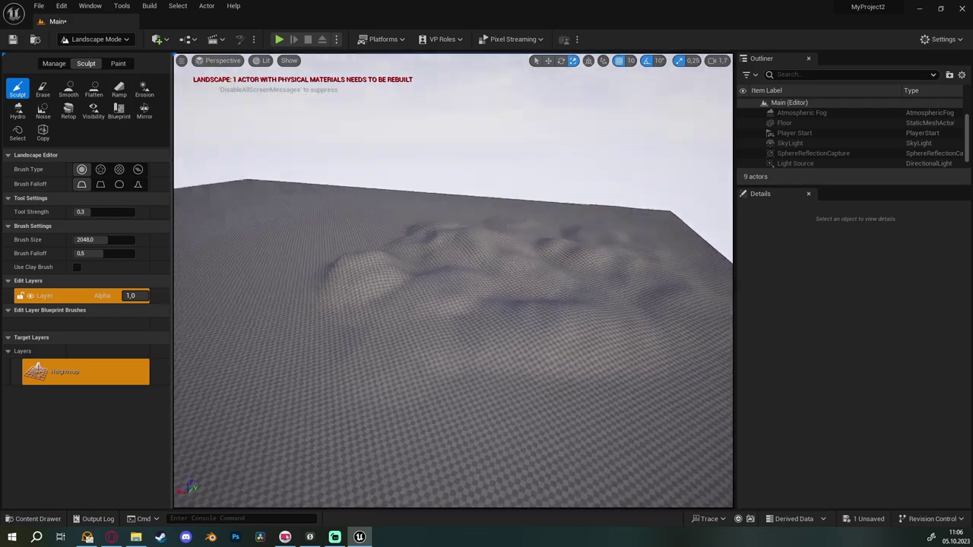
right_click_drag(475, 180, 479, 182)
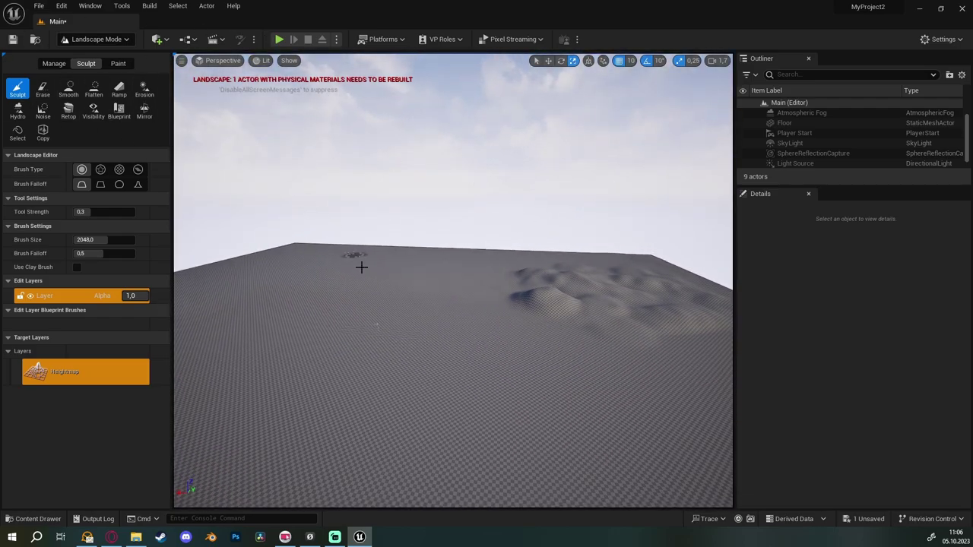
mouse_move(359, 252)
right_mouse_down()
mouse_move(413, 339)
mouse_move(357, 332)
right_mouse_up()
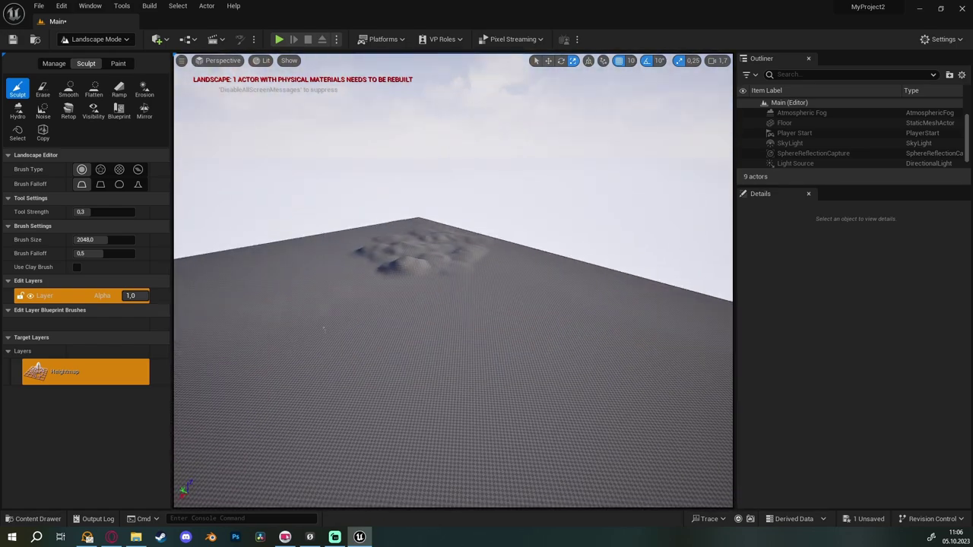
- Switch the editor to Foliage mode
left_click(98, 38)
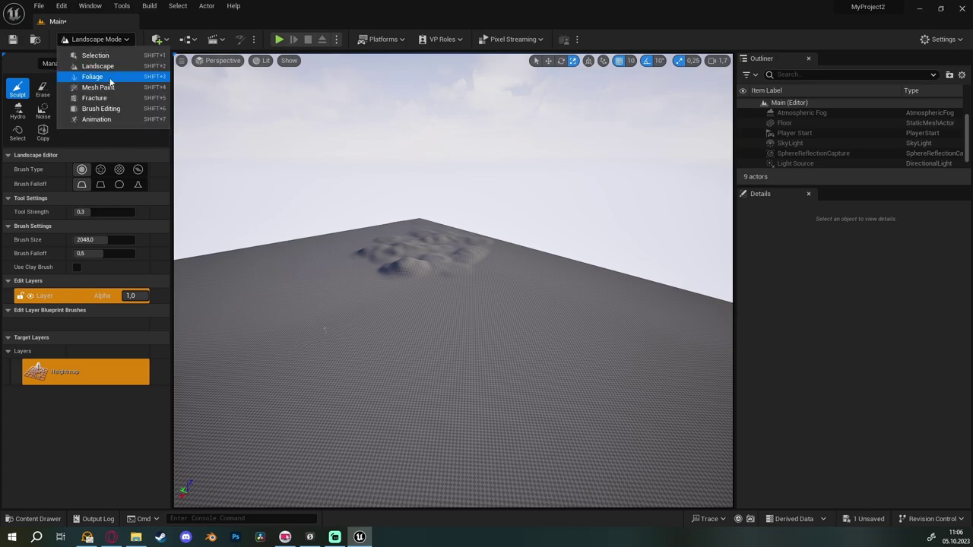
left_click(107, 77)
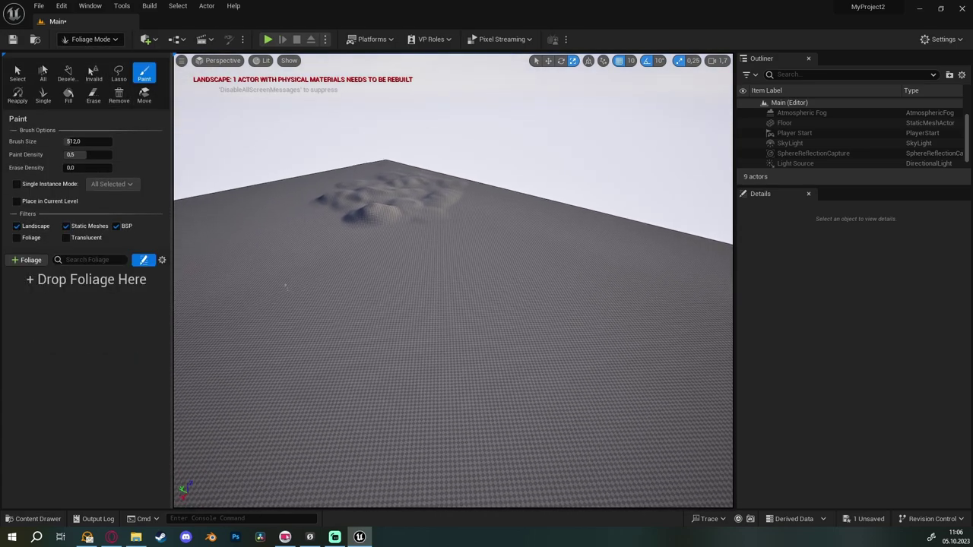
mouse_move(285, 286)
right_mouse_down()
mouse_move(205, 272)
mouse_move(325, 201)
right_mouse_up()
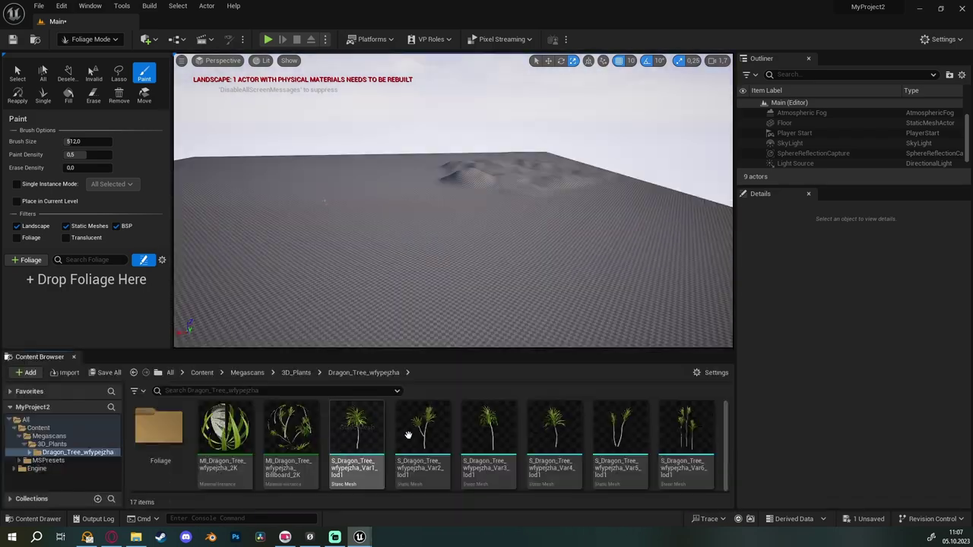
- Place one S_Dragon_Tree Var3 mesh in the level from the content browser
left_click(494, 467)
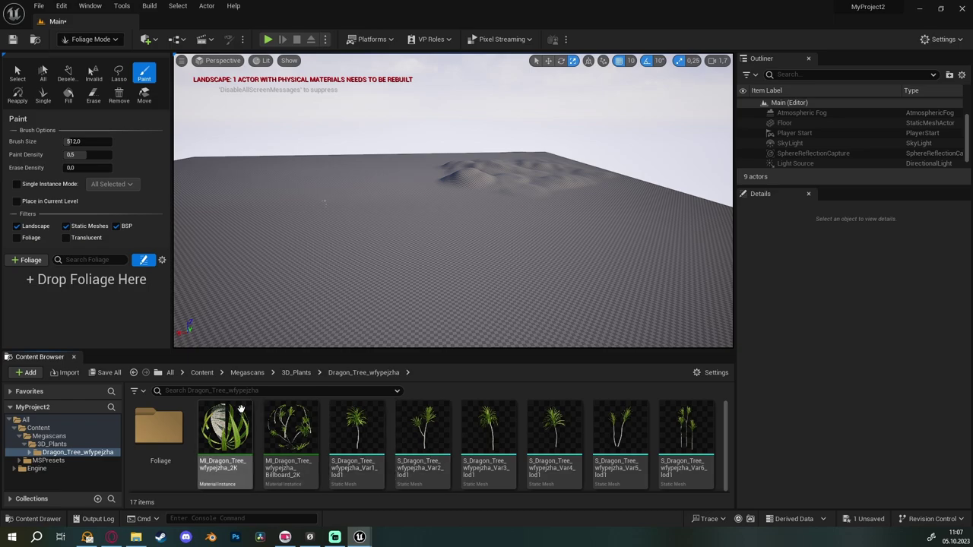
mouse_move(490, 435)
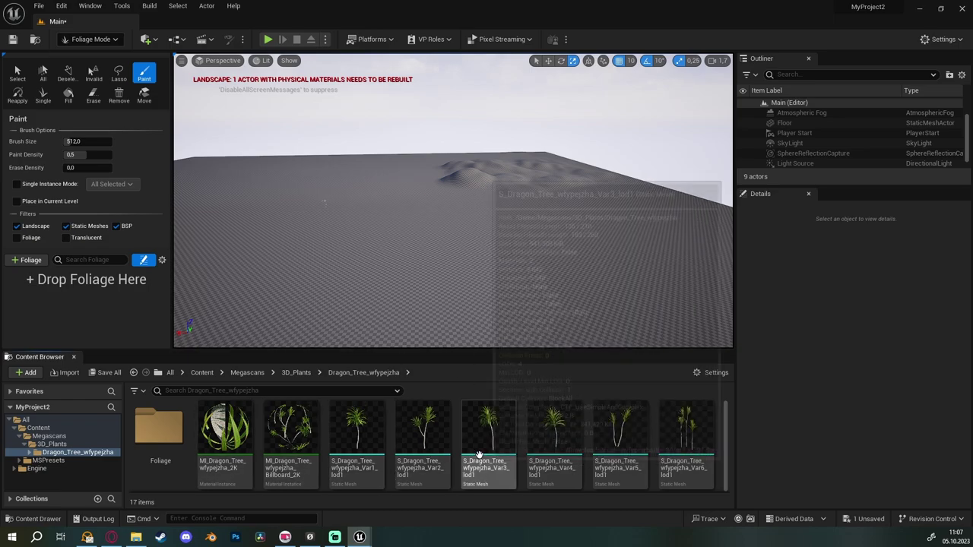
mouse_move(494, 433)
left_mouse_down()
mouse_move(486, 266)
mouse_move(488, 275)
left_mouse_up()
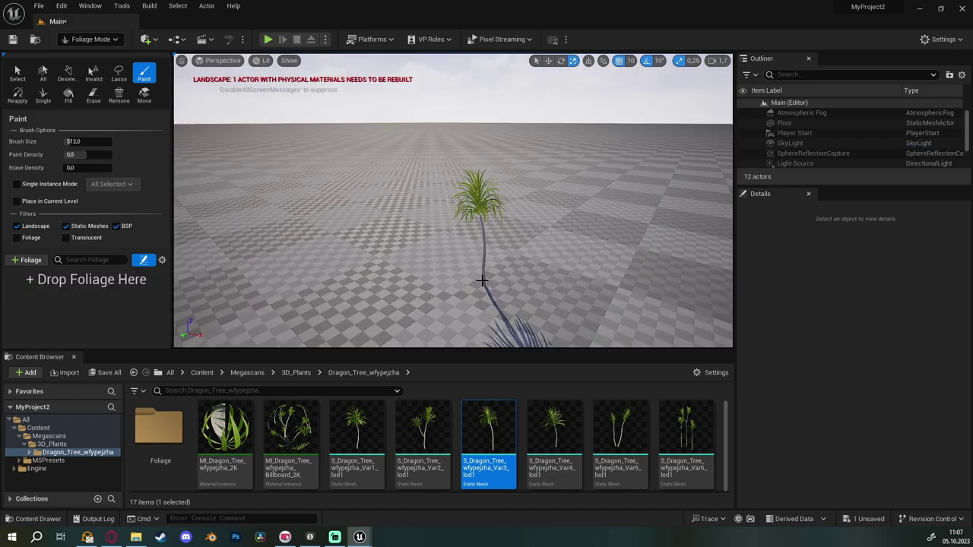
right_click_drag(494, 283, 493, 301)
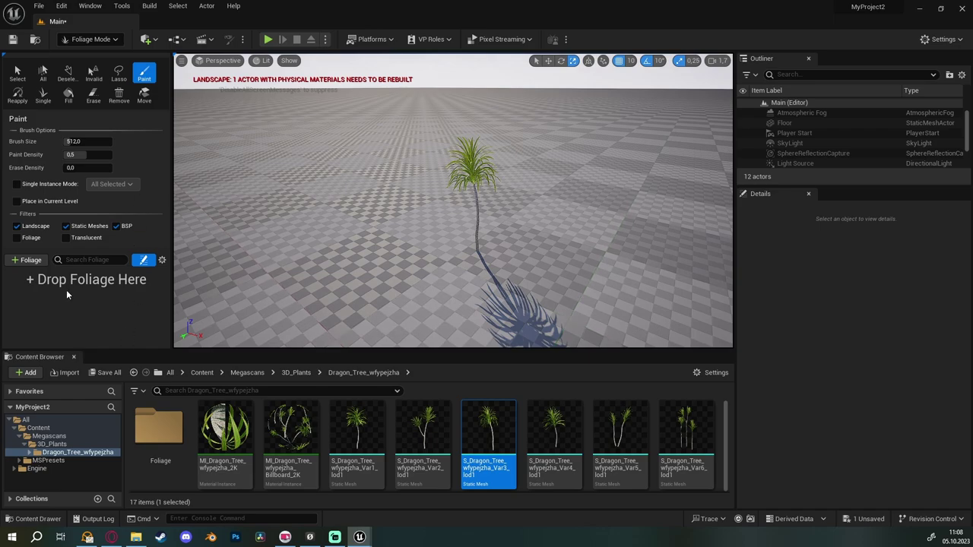
- Add the Dragon Tree meshes to the Foliage panel as foliage types
left_click(86, 39)
left_click(86, 39)
left_click_drag(493, 461, 114, 296)
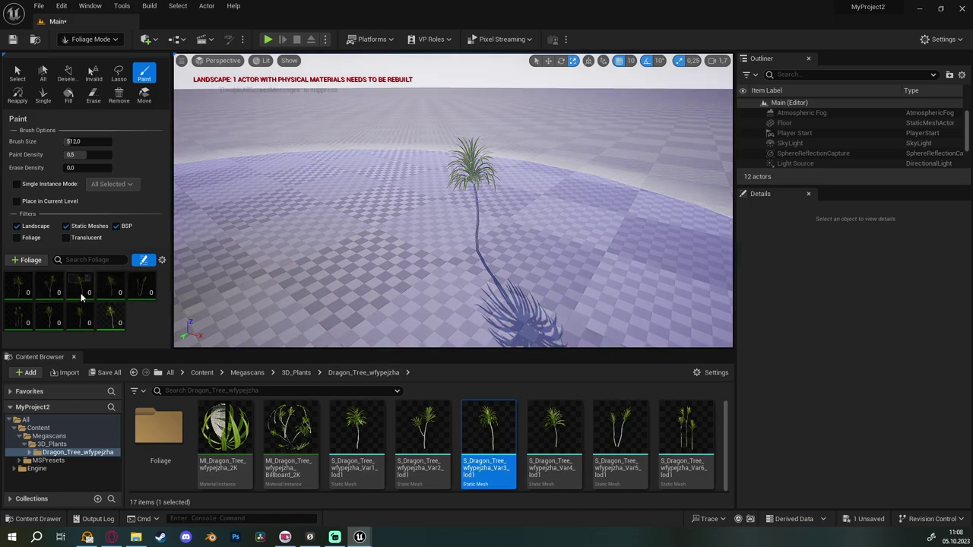
right_click_drag(585, 276, 584, 275)
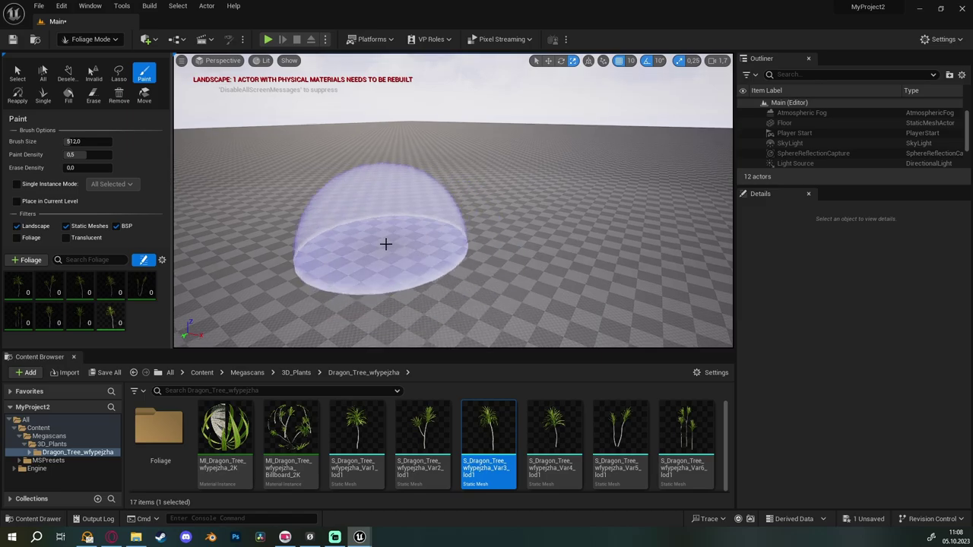
- Paint repeated batches of Dragon Trees over the ground until one type reaches 306 instances
left_click_drag(385, 243, 446, 250)
right_click_drag(446, 250, 445, 250)
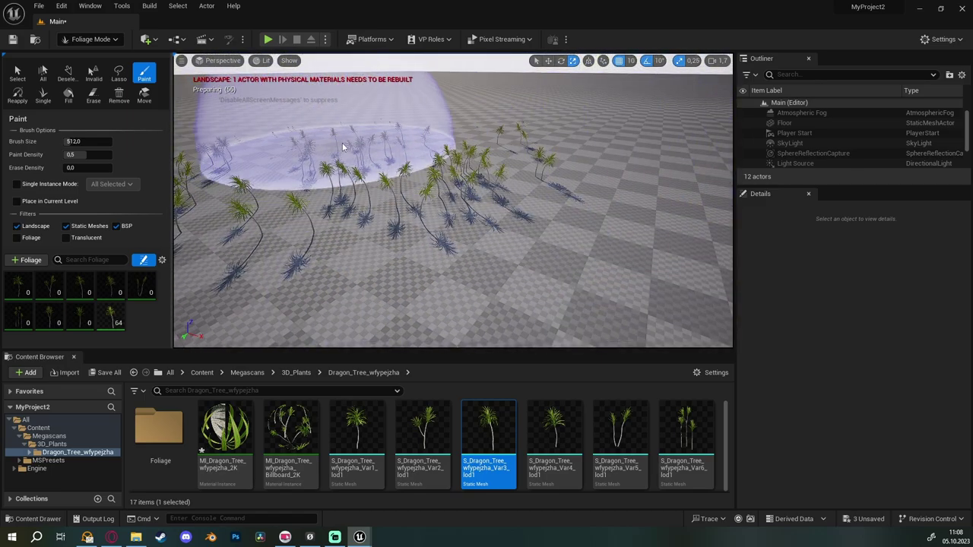
left_click(343, 146)
right_click_drag(531, 200, 531, 199)
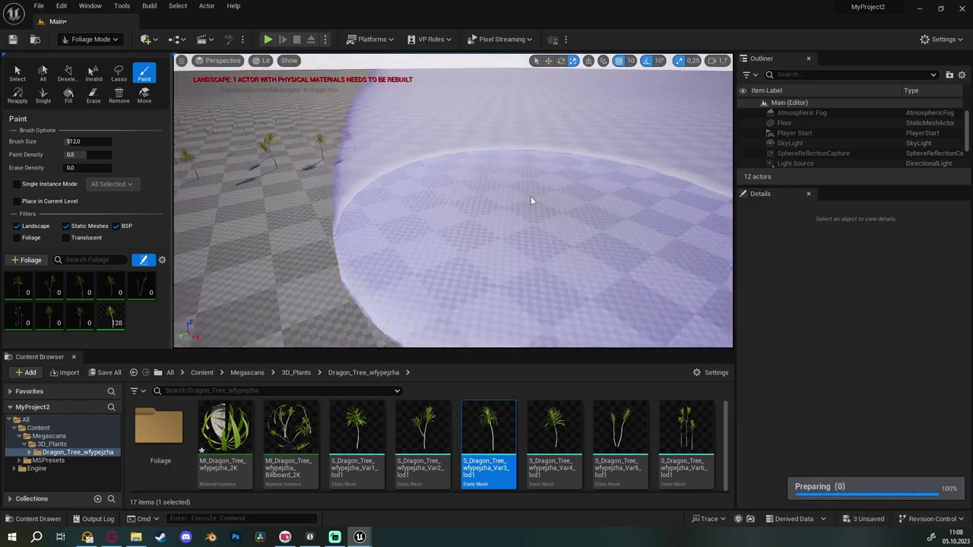
left_click(530, 200)
right_click_drag(441, 201, 441, 201)
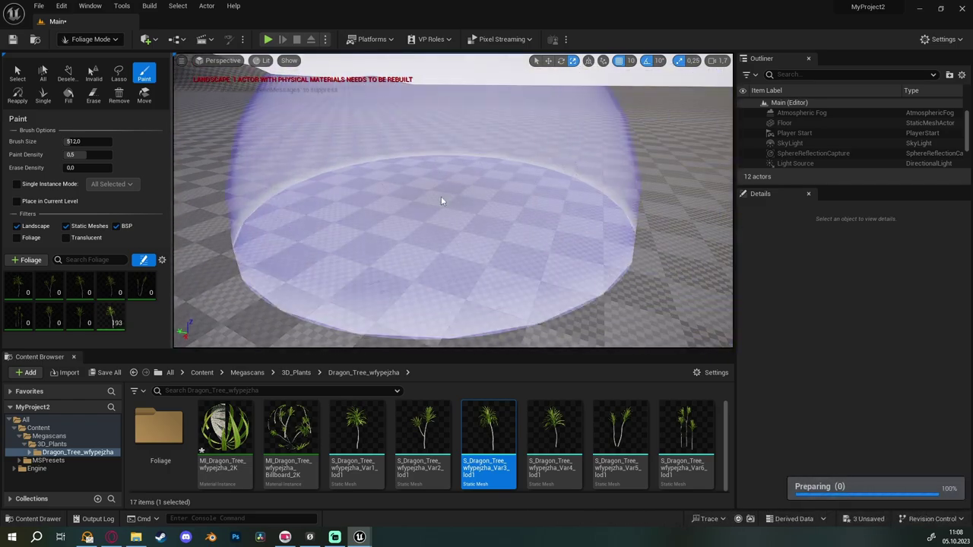
left_click(441, 200)
mouse_move(511, 202)
right_mouse_down()
mouse_move(497, 200)
mouse_move(461, 114)
mouse_move(311, 169)
right_mouse_up()
left_click(461, 115)
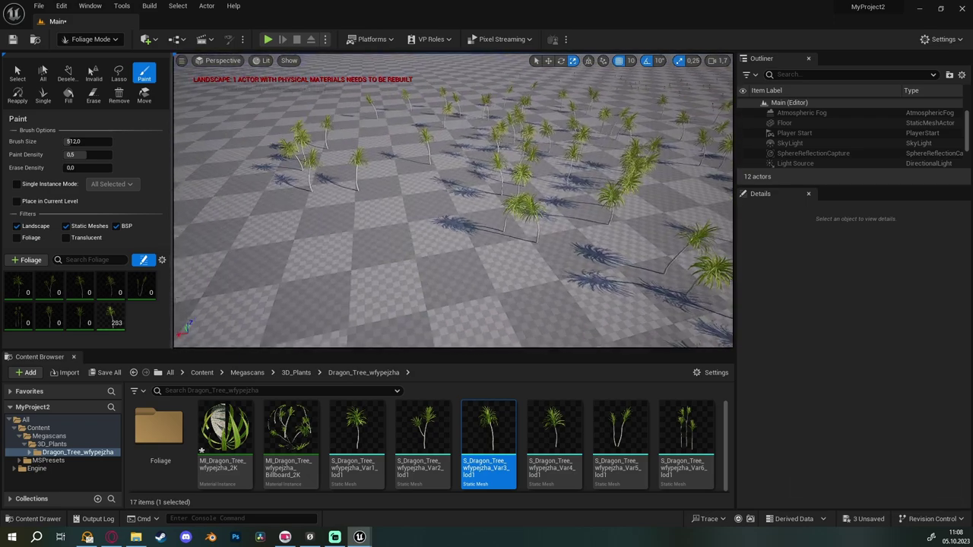
left_click(293, 195)
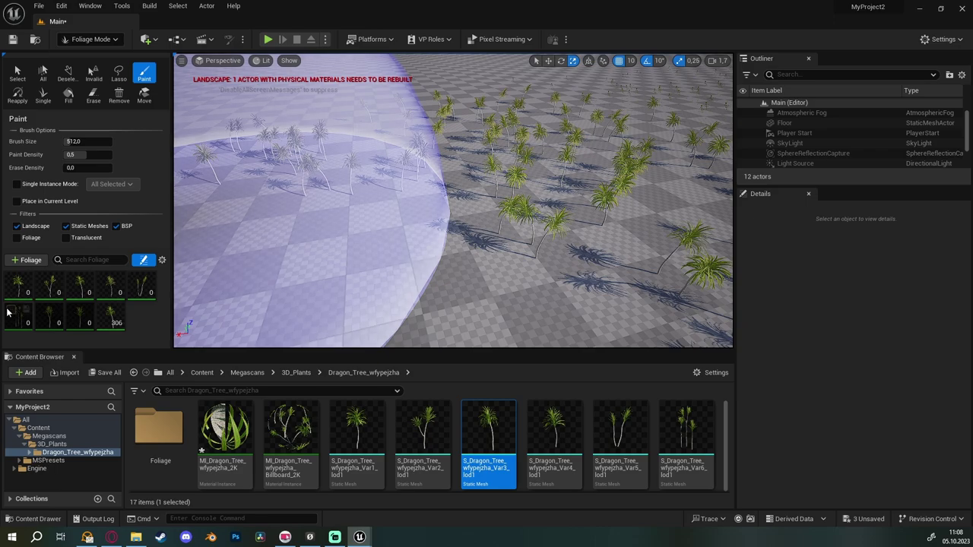
- Select all Dragon Tree foliage types and review their Placement and Instance Settings
left_click(40, 313)
scroll(46, 296, "down", 2)
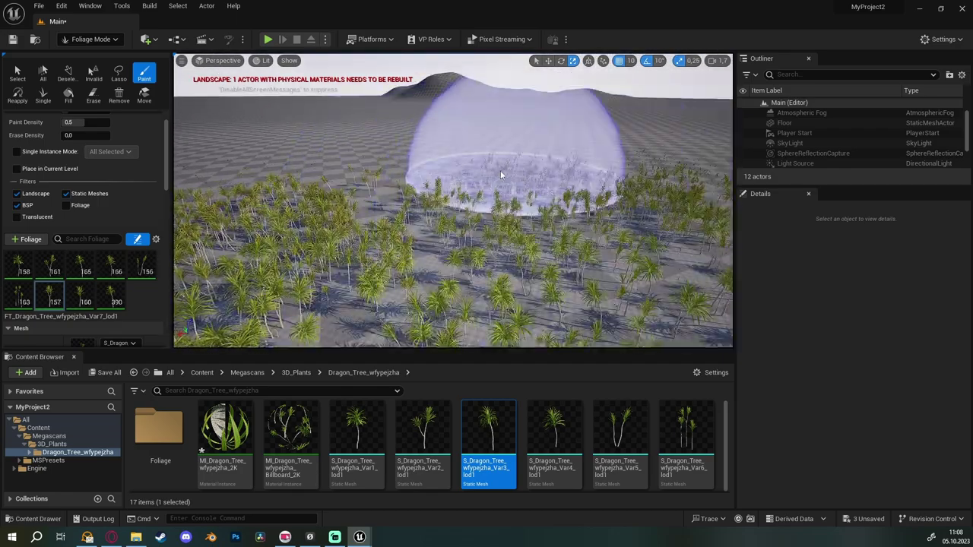
scroll(95, 311, "down", 2)
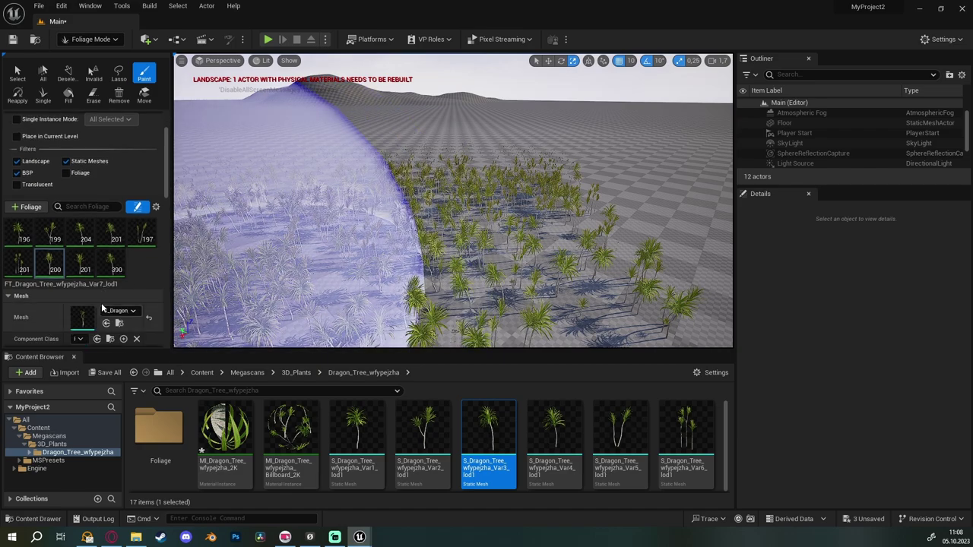
scroll(95, 311, "down", 2)
scroll(95, 311, "down", 2)
scroll(95, 312, "down", 2)
scroll(105, 306, "down", 2)
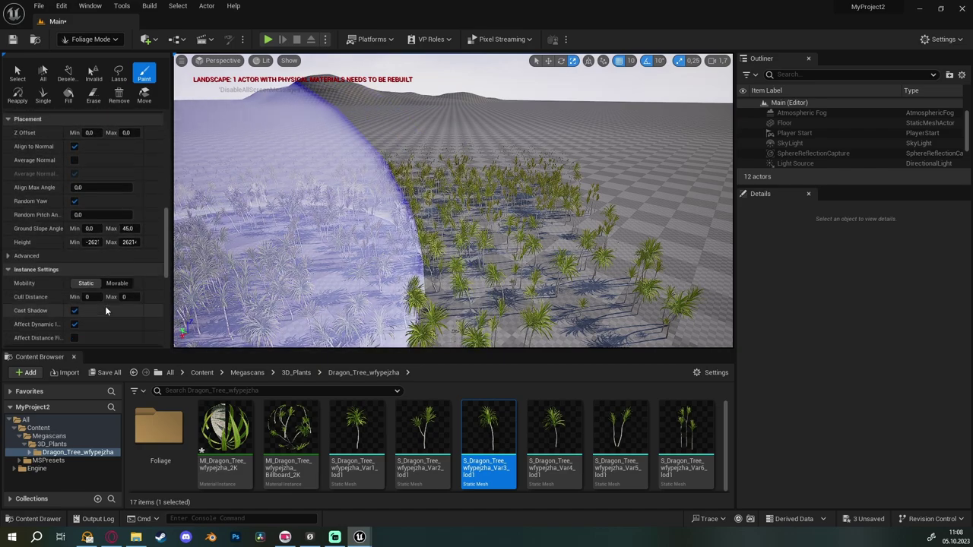
scroll(59, 262, "down", 3)
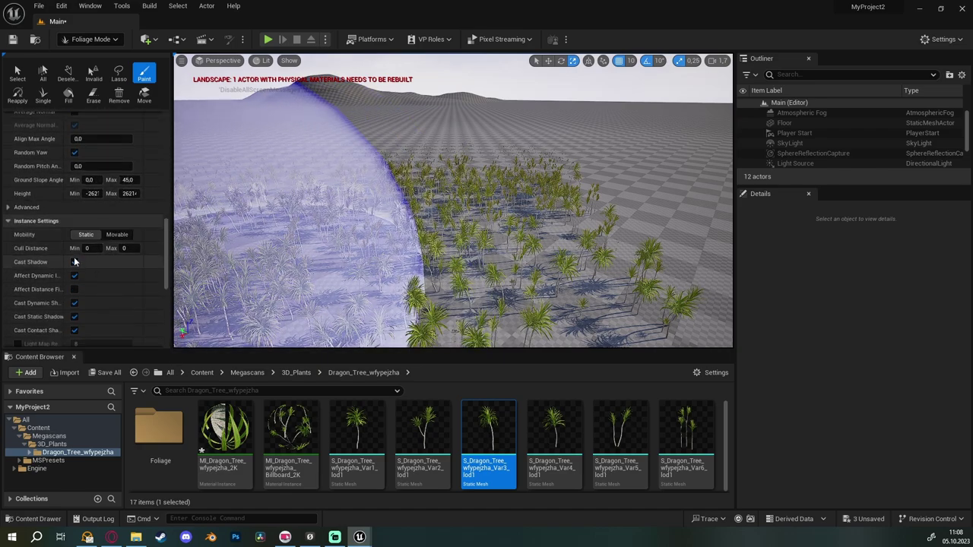
scroll(63, 274, "up", 4)
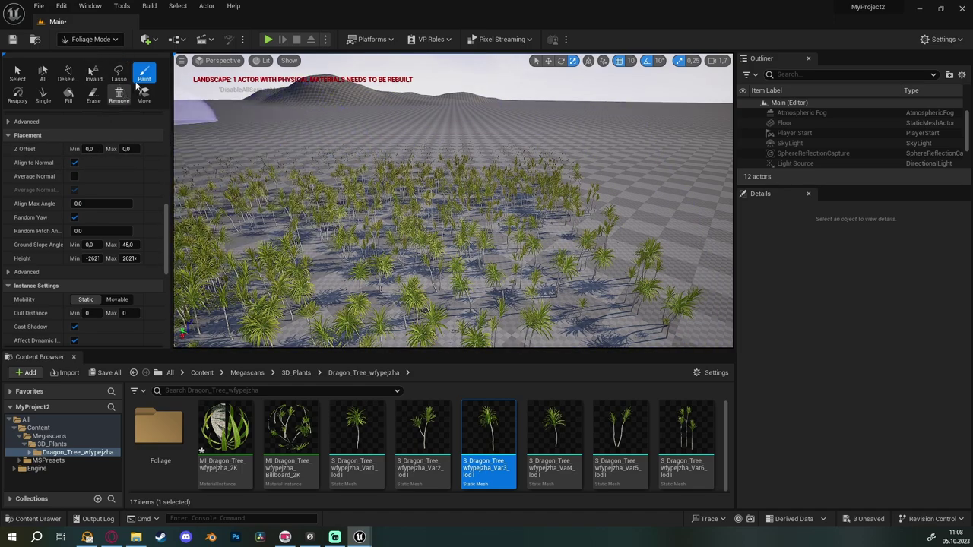
left_click(114, 39)
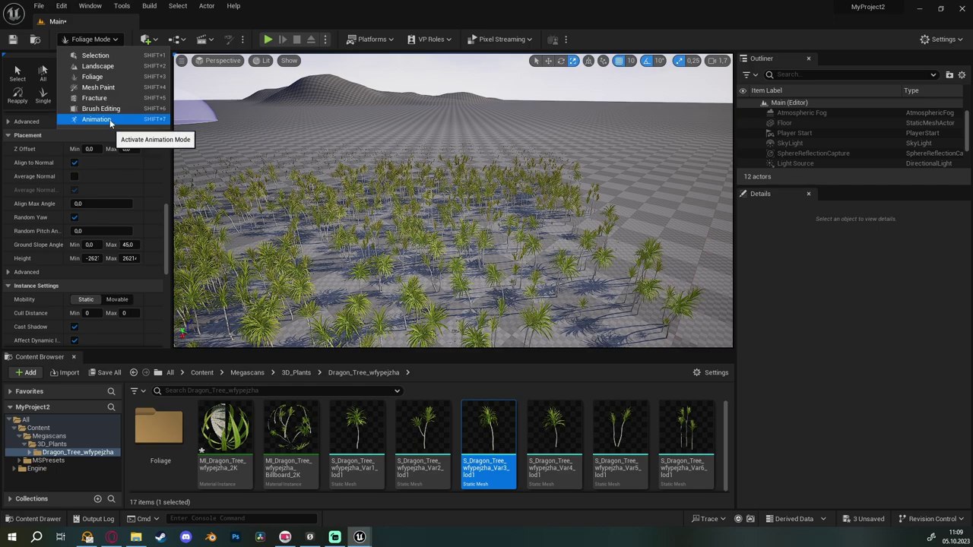
left_click(97, 120)
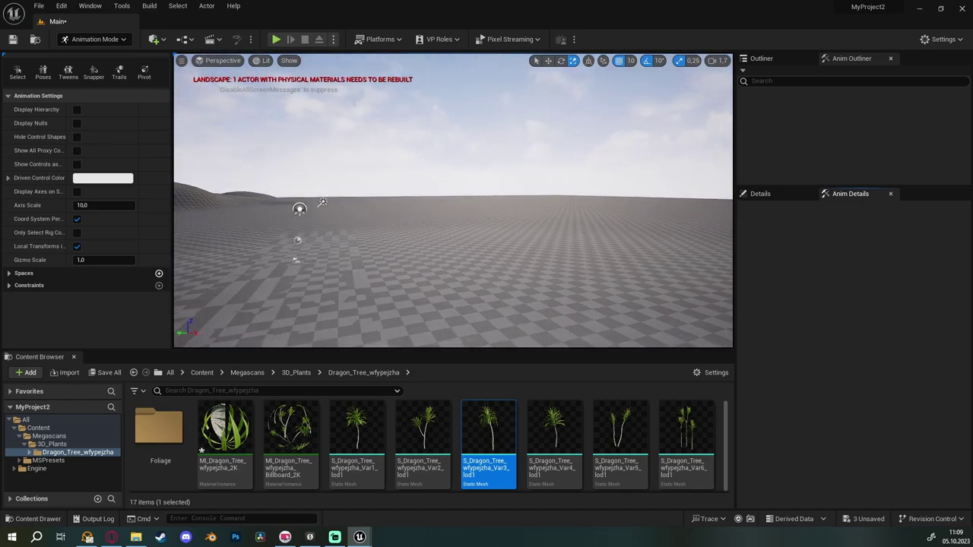
right_click_drag(391, 170, 390, 170)
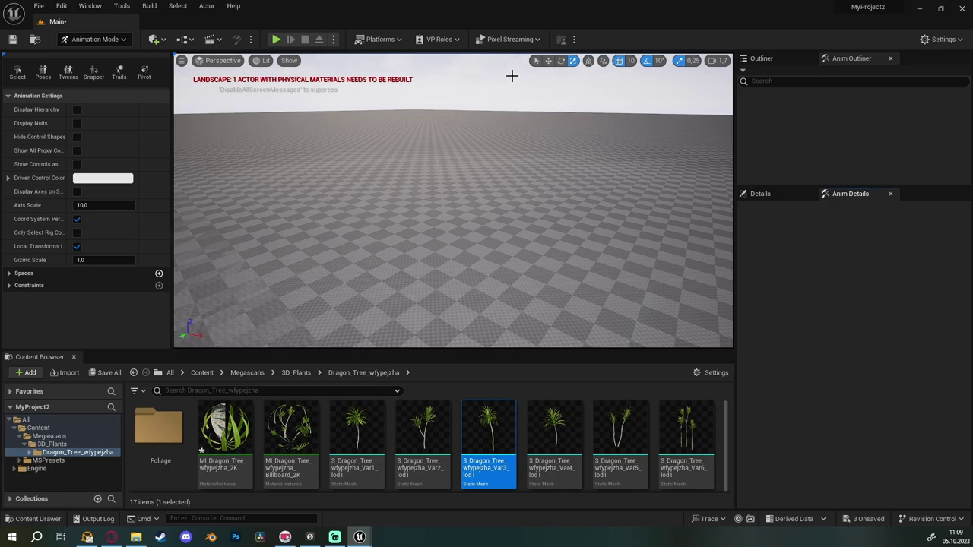
right_click_drag(456, 203, 227, 179)
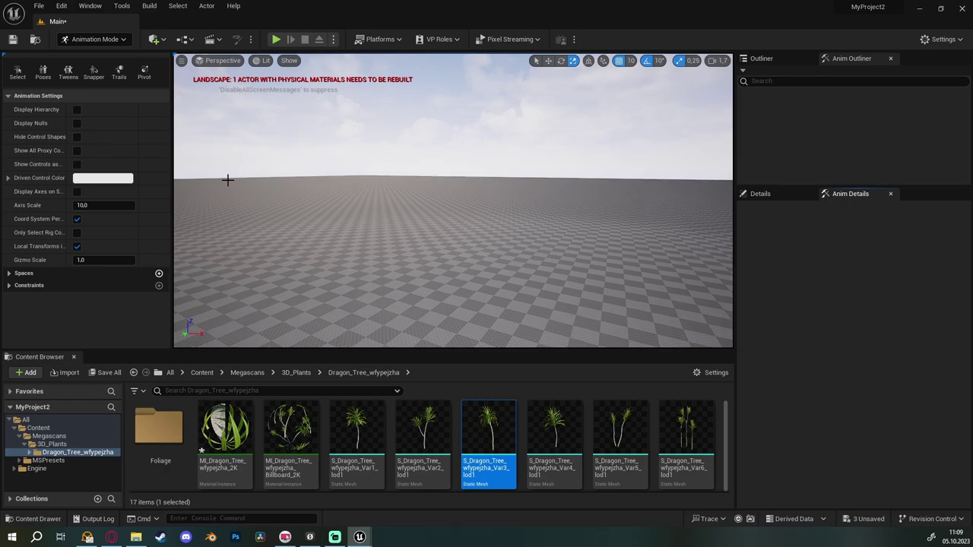
left_click(95, 39)
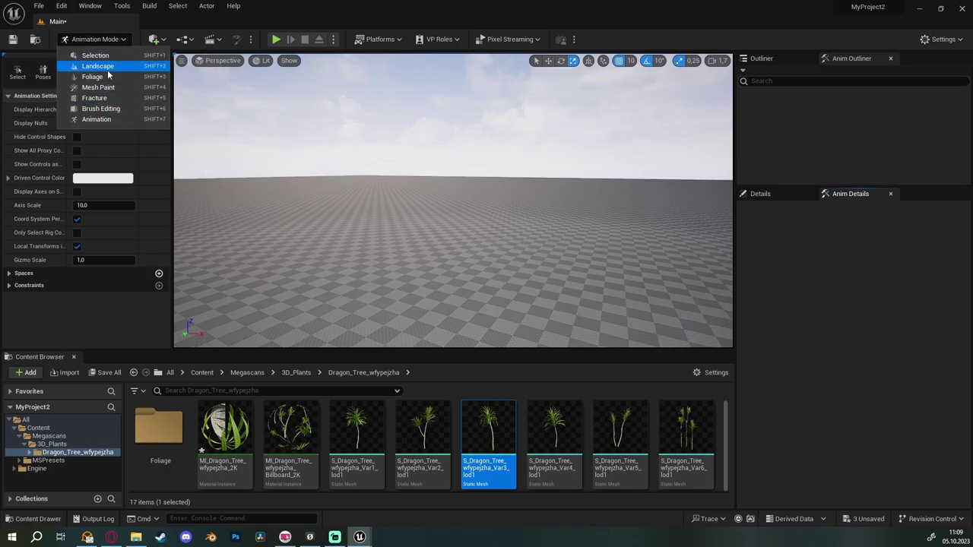
left_click(109, 38)
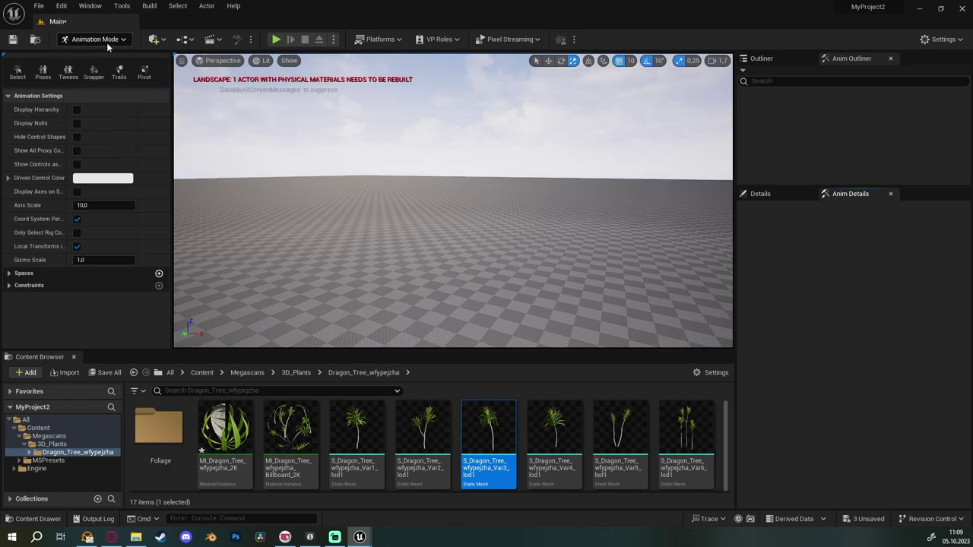
- Browse the File and Window menus, then open Edit > Plugins
left_click(39, 6)
left_click(73, 6)
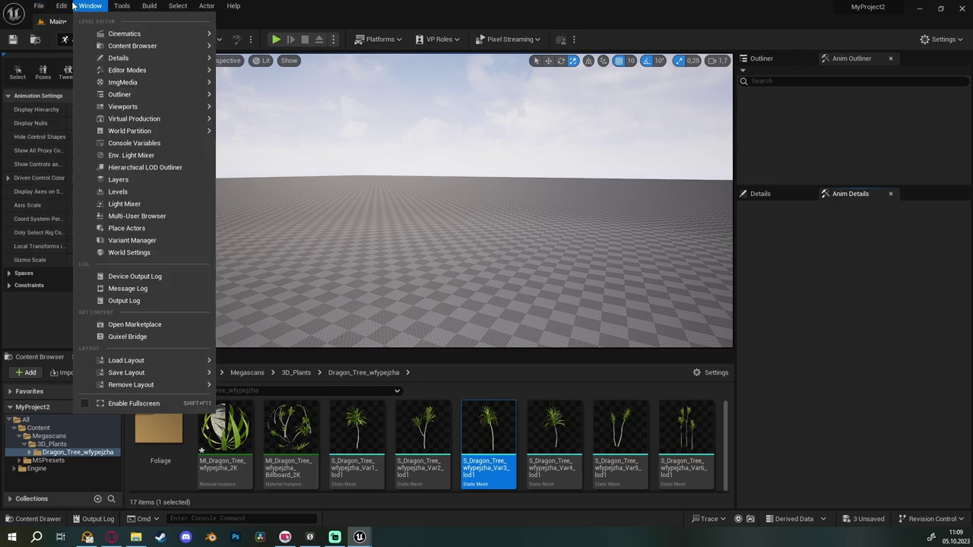
mouse_move(65, 6)
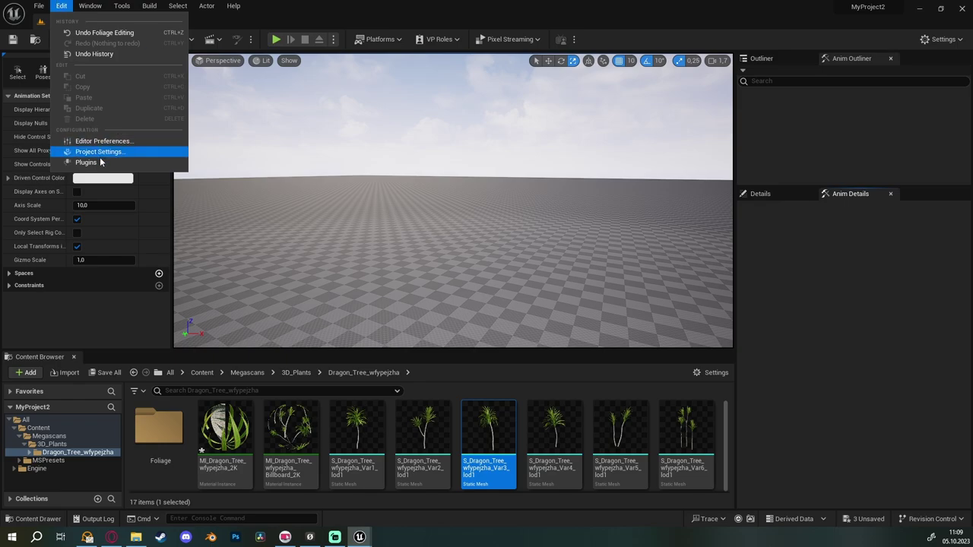
left_click(87, 162)
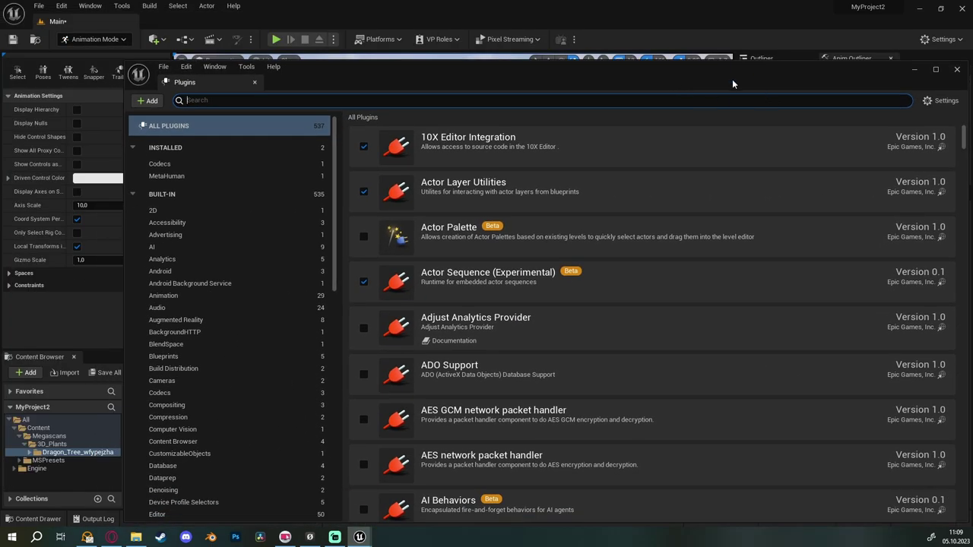
- Shrink the Plugins window toward the upper left and scroll through the plugin list
mouse_move(733, 62)
left_mouse_down()
mouse_move(711, 146)
mouse_move(682, 79)
left_mouse_up()
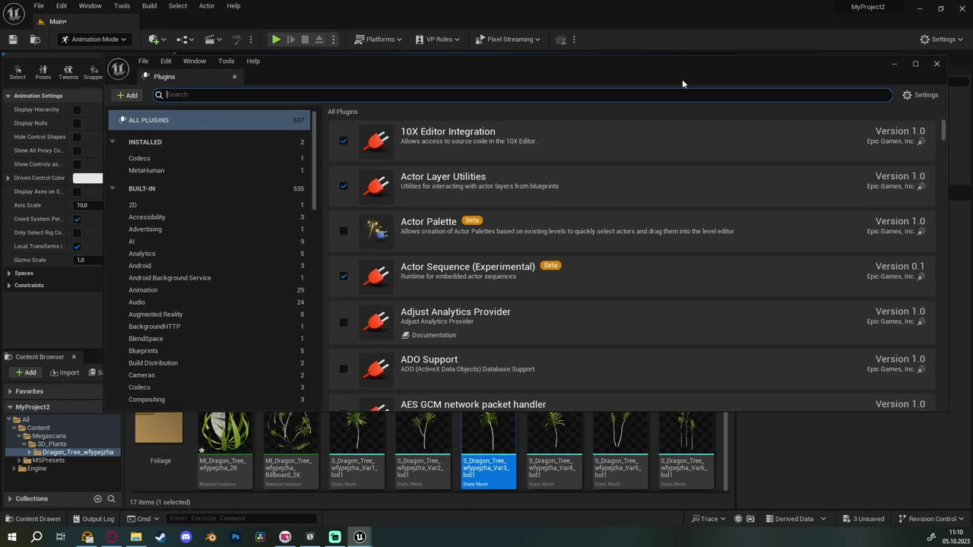
left_click(200, 99)
scroll(483, 240, "down", 1)
scroll(478, 266, "down", 1)
scroll(475, 274, "down", 1)
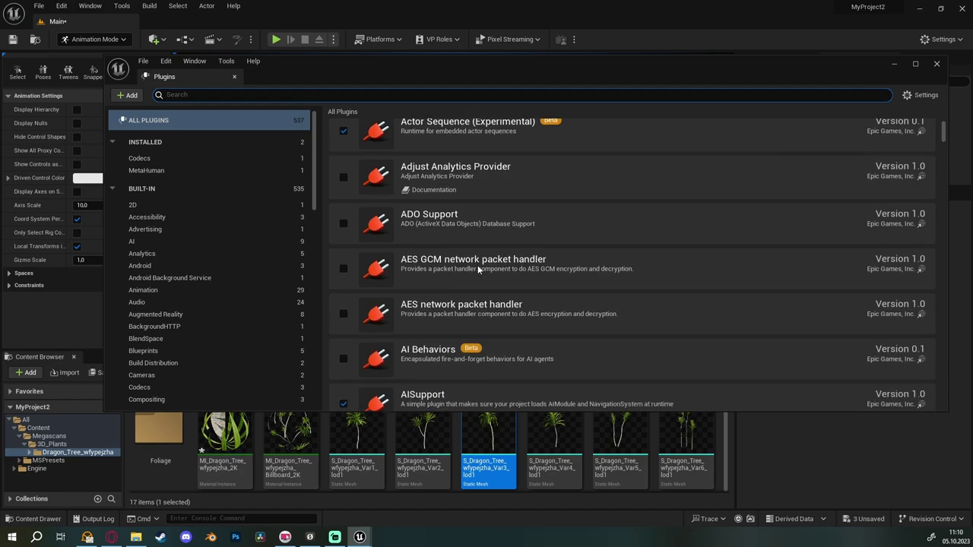
scroll(472, 286, "down", 2)
scroll(472, 286, "down", 2)
scroll(457, 297, "down", 2)
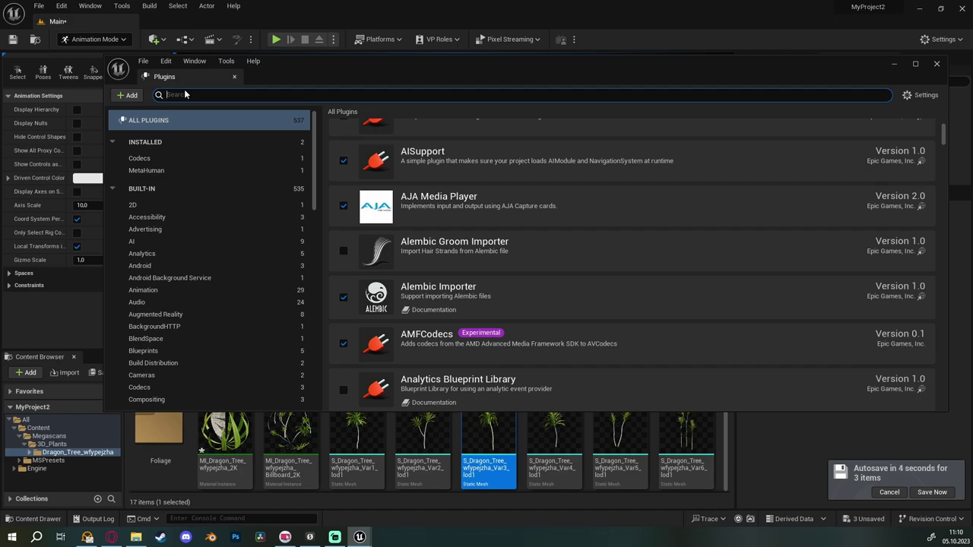
- Search 'model', enable Modeling Tools Editor Mode, accept the beta warning, and close Plugins
type("model")
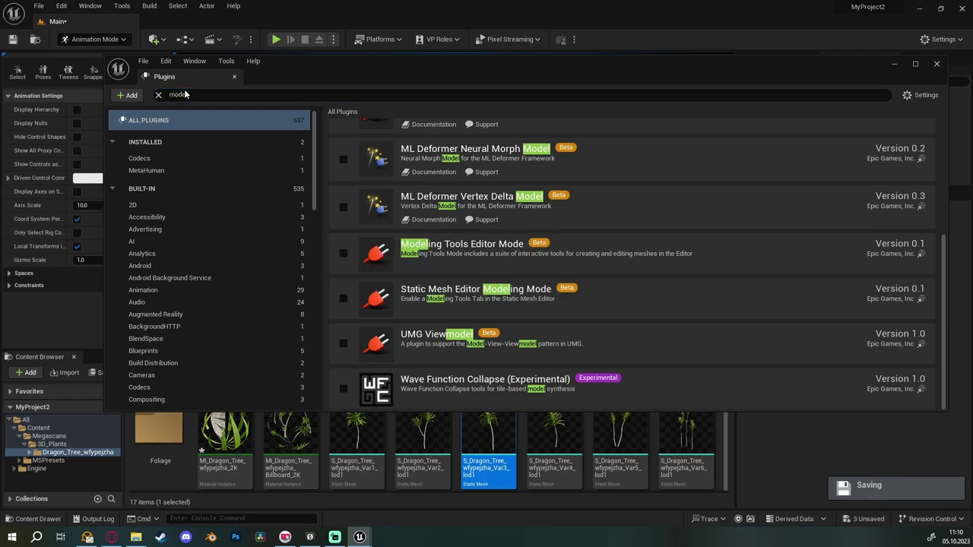
left_click(342, 256)
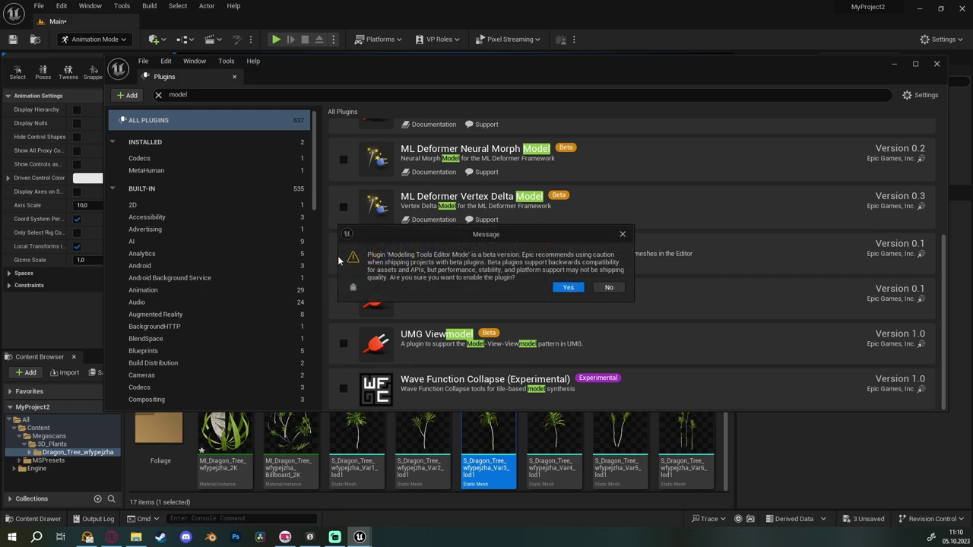
left_click(568, 288)
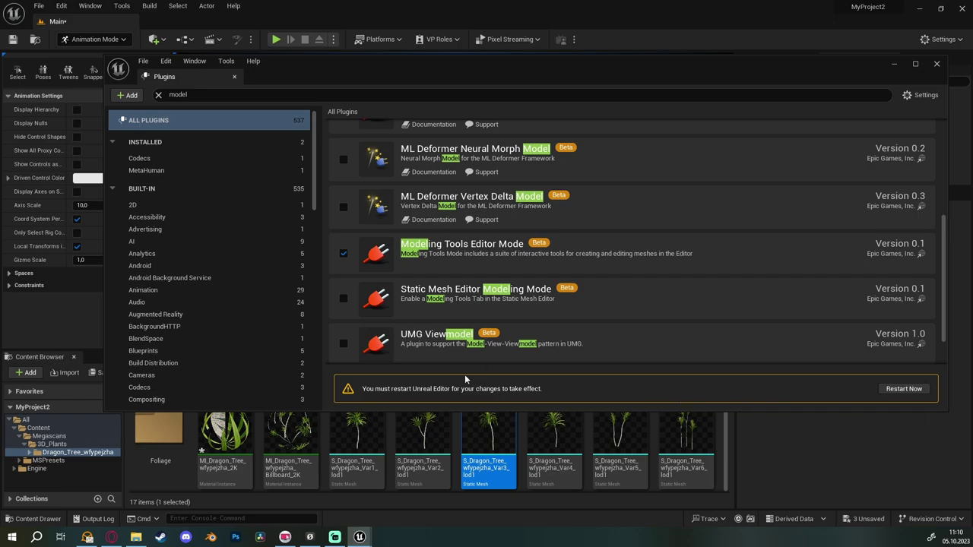
left_click(936, 63)
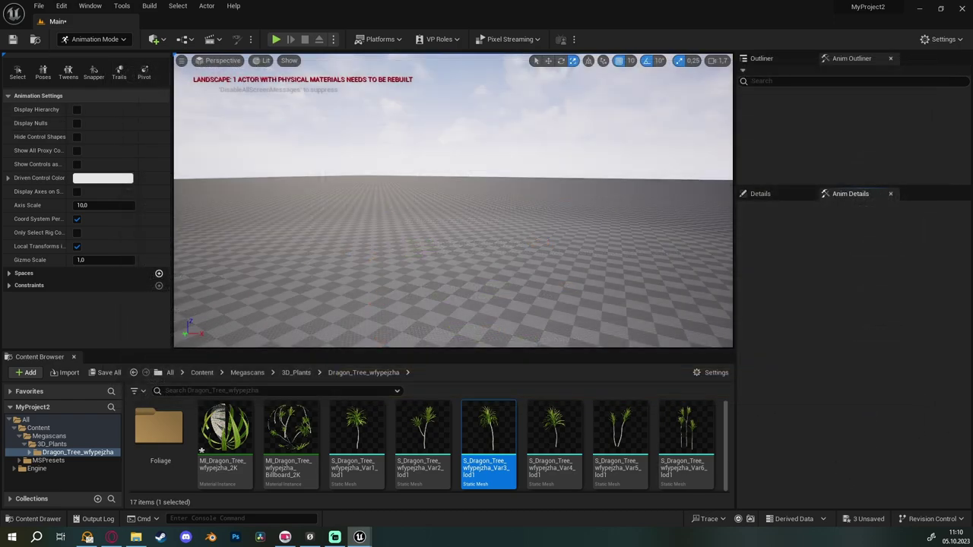
- Open the editor mode dropdown, then bring up the Edit menu
left_click(107, 41)
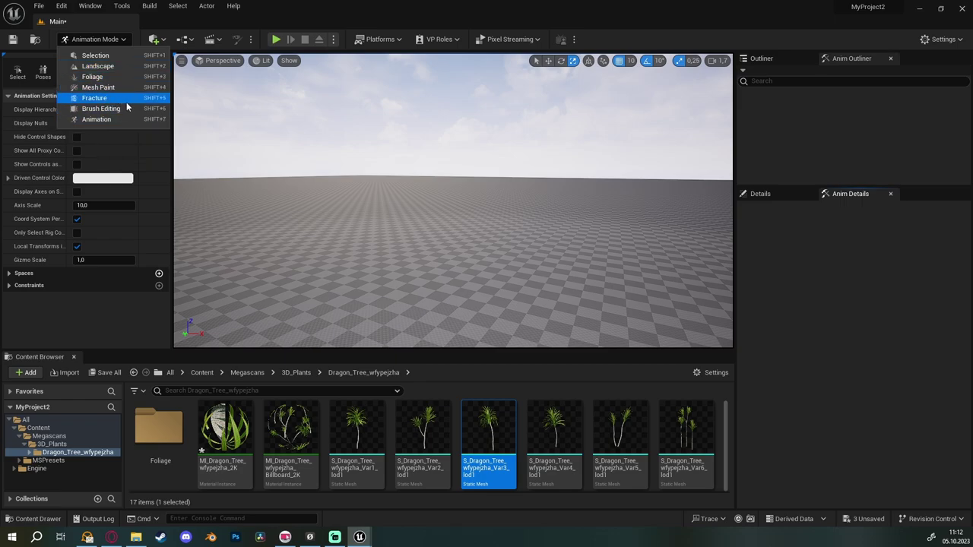
left_click(60, 6)
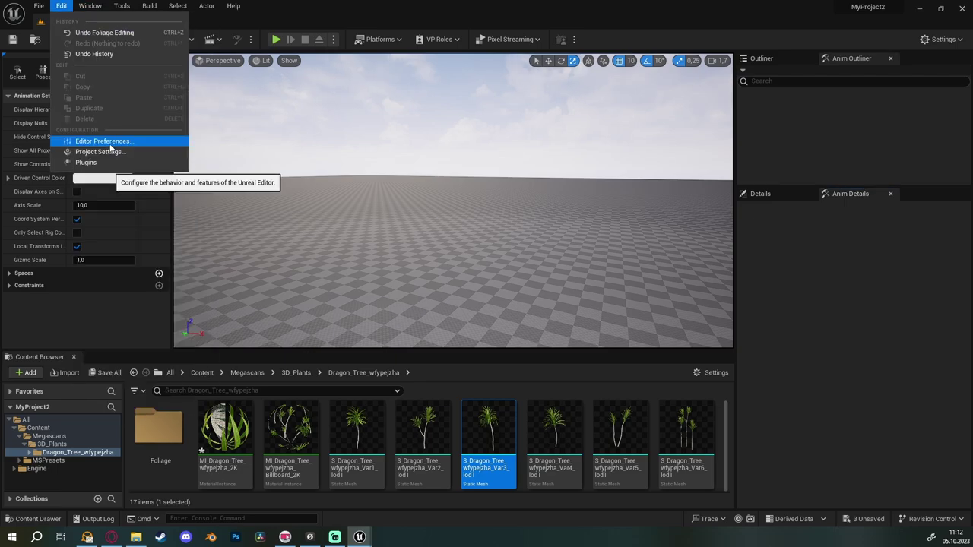
left_click(127, 142)
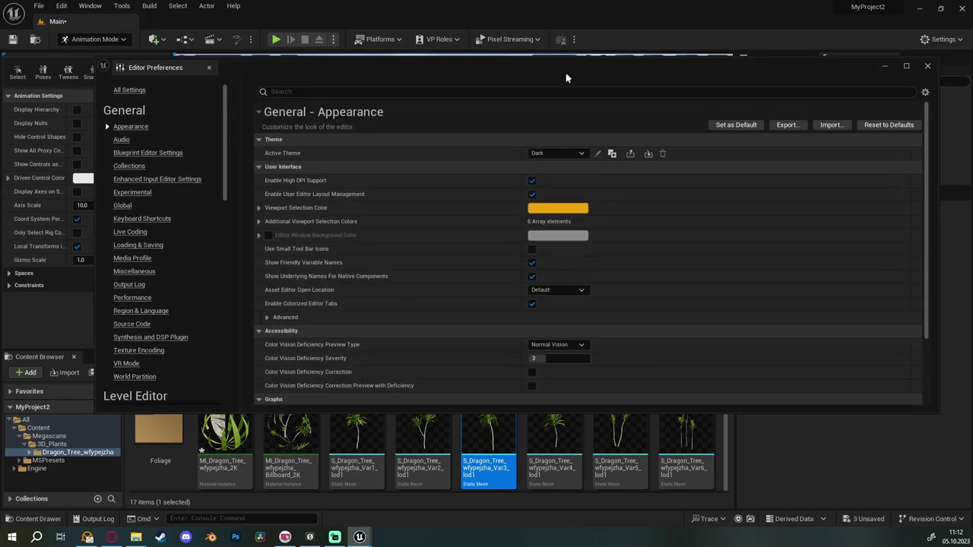
left_click_drag(579, 62, 543, 75)
scroll(145, 270, "down", 3)
scroll(148, 273, "down", 3)
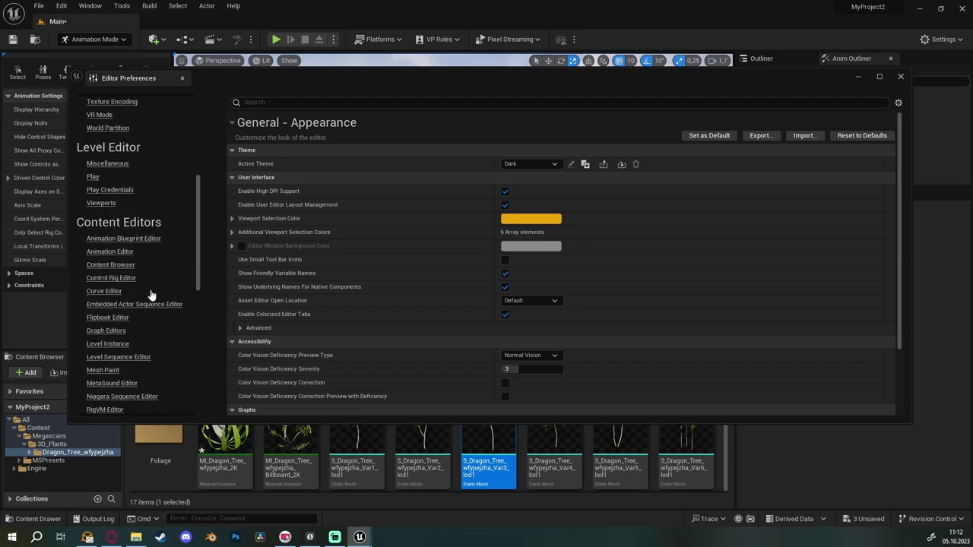
scroll(148, 282, "down", 3)
scroll(167, 280, "down", 3)
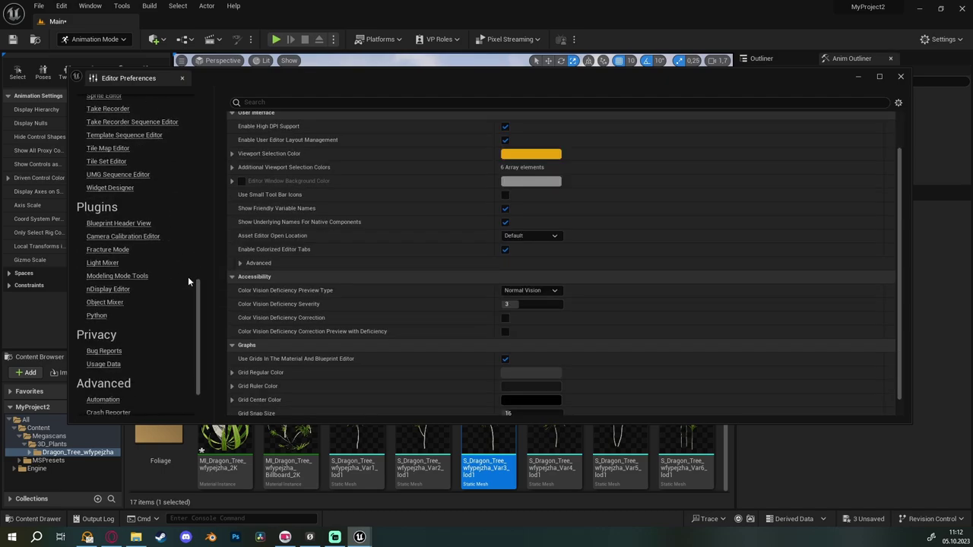
left_click(900, 76)
left_click(61, 6)
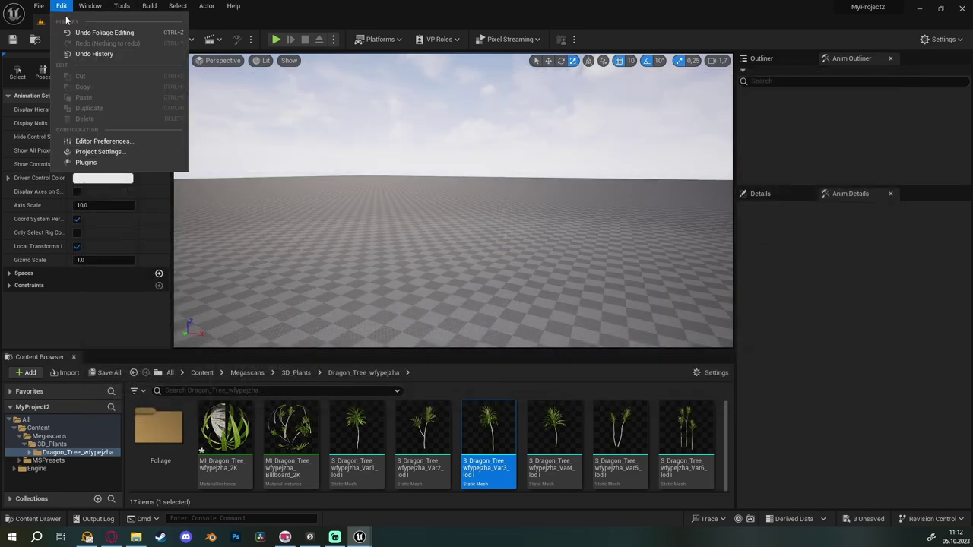
left_click(99, 152)
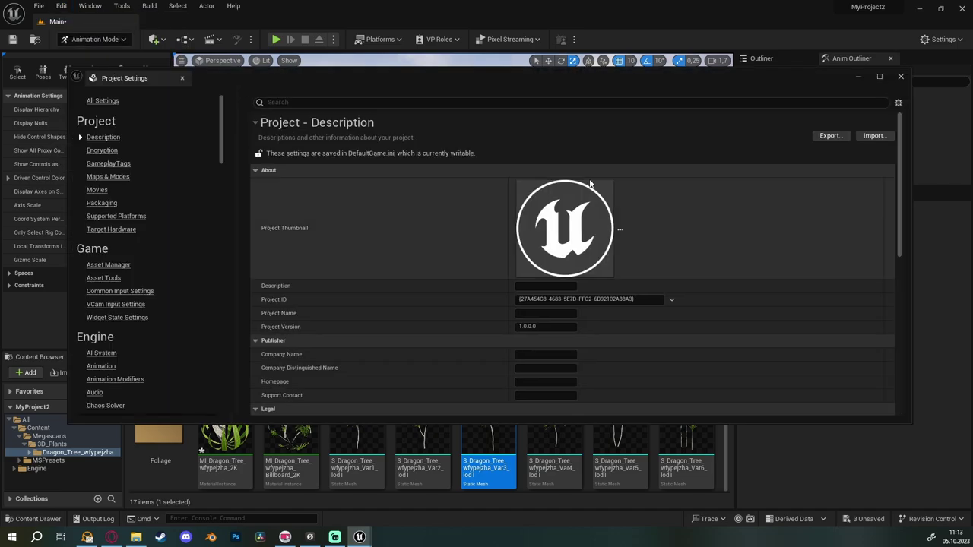
scroll(304, 276, "down", 4)
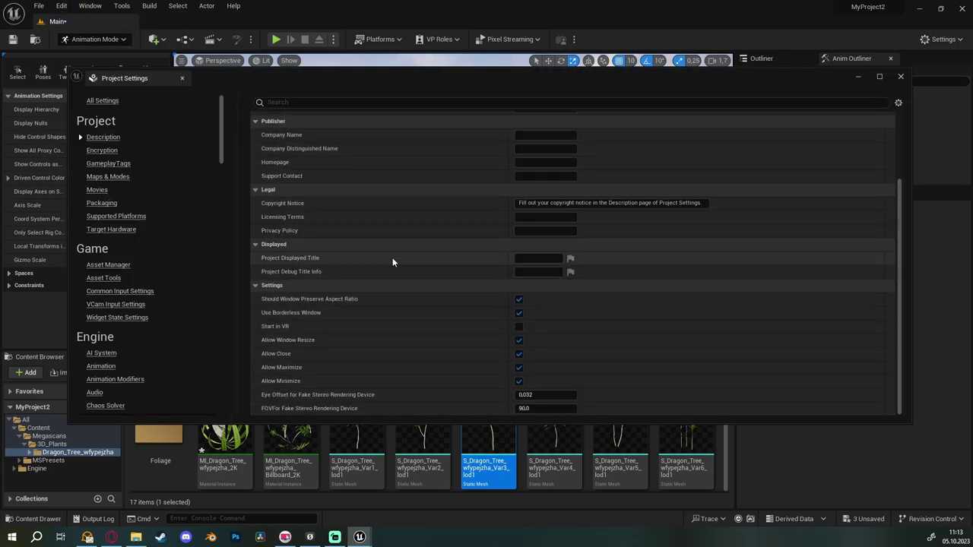
right_click_drag(456, 228, 456, 197)
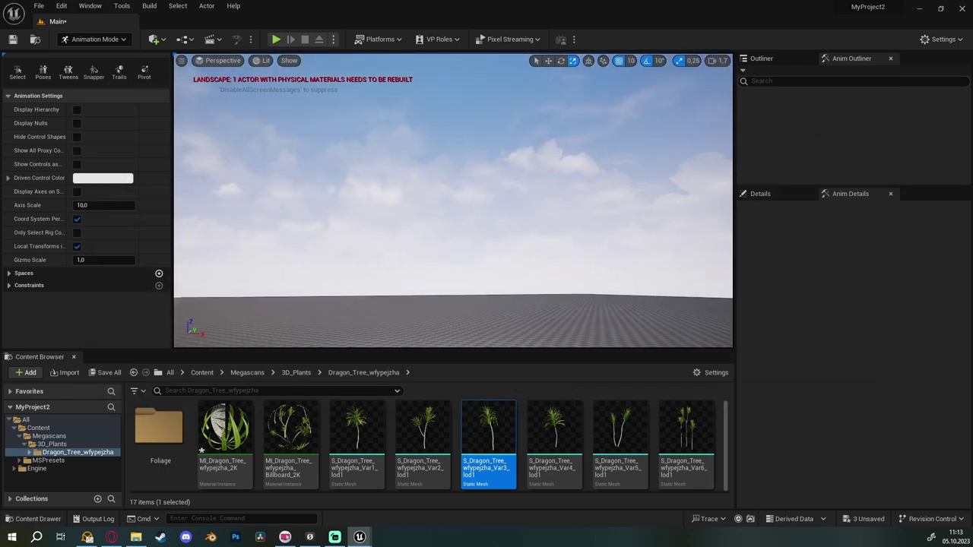
- Rotate and tilt the camera until the distant sculpted hills are framed
right_click_drag(496, 260, 496, 288)
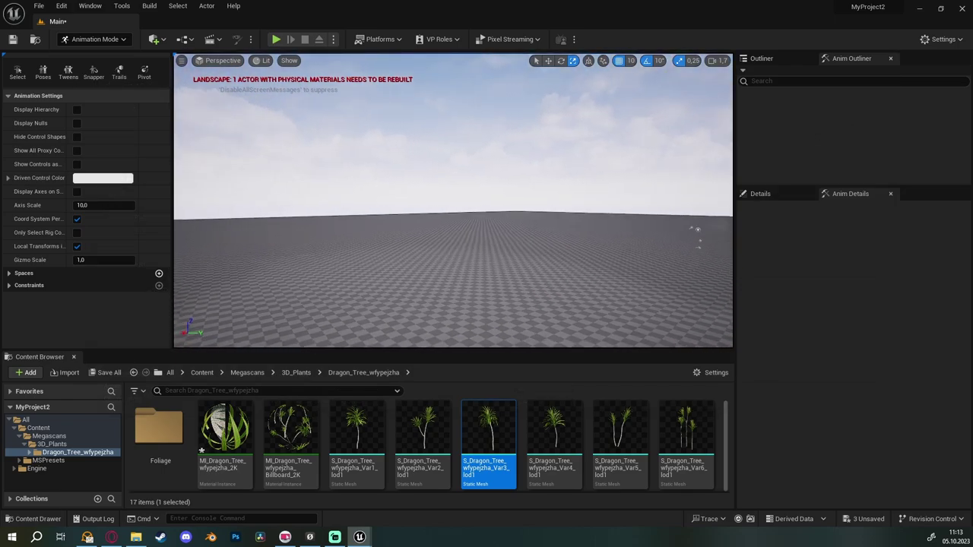
right_click_drag(617, 228, 577, 221)
right_click_drag(424, 238, 424, 228)
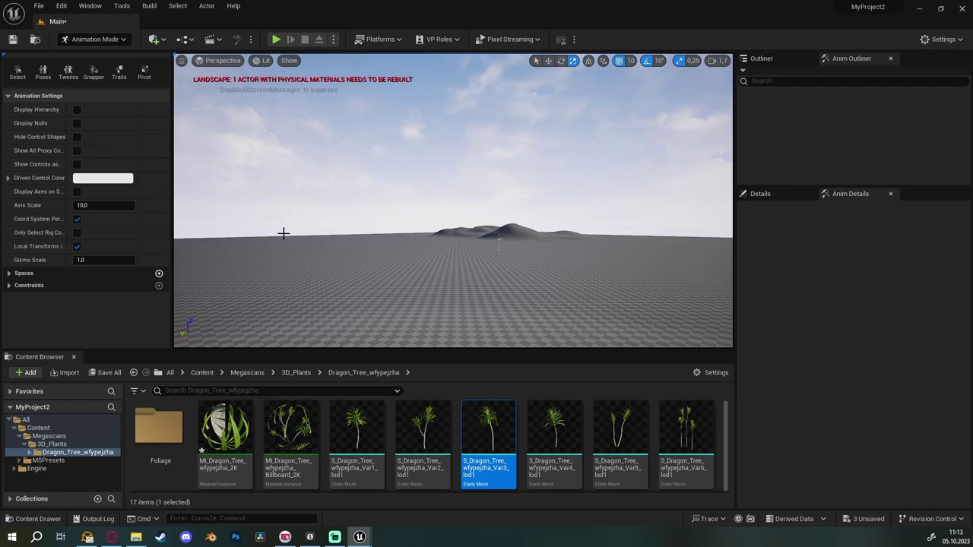
right_click_drag(282, 234, 273, 216)
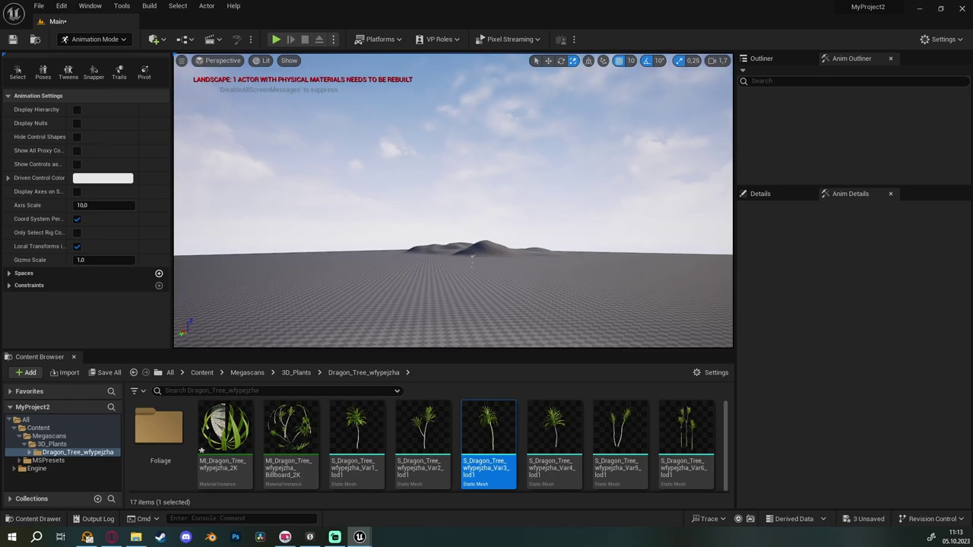